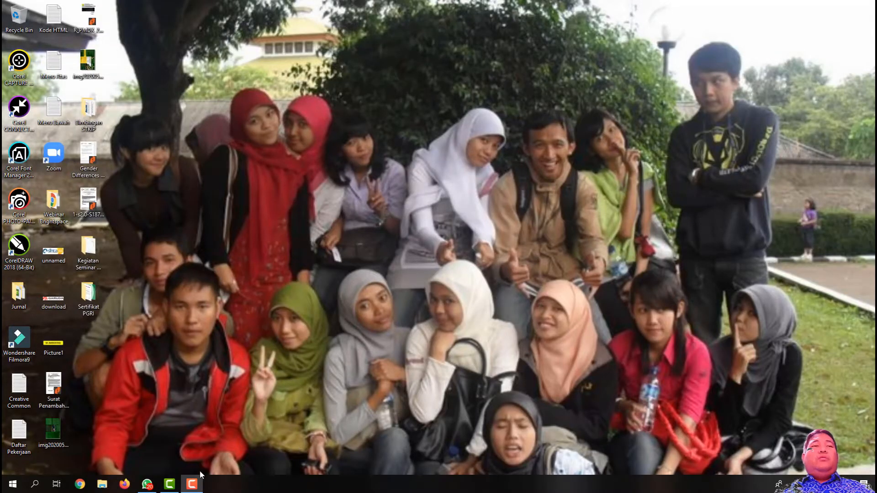
Step: Close the WhatsApp window from its taskbar icon
right_click(152, 489)
click(155, 467)
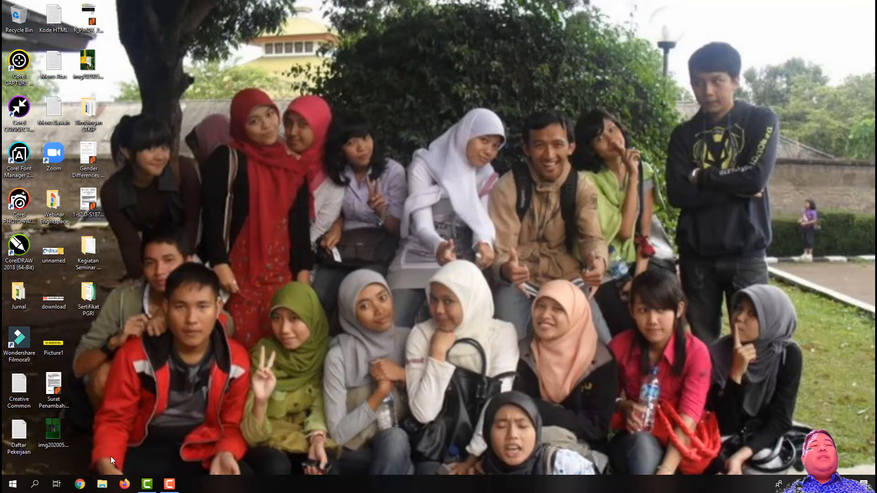
Step: Launch Chrome and run a Google search for 'journal'
click(80, 484)
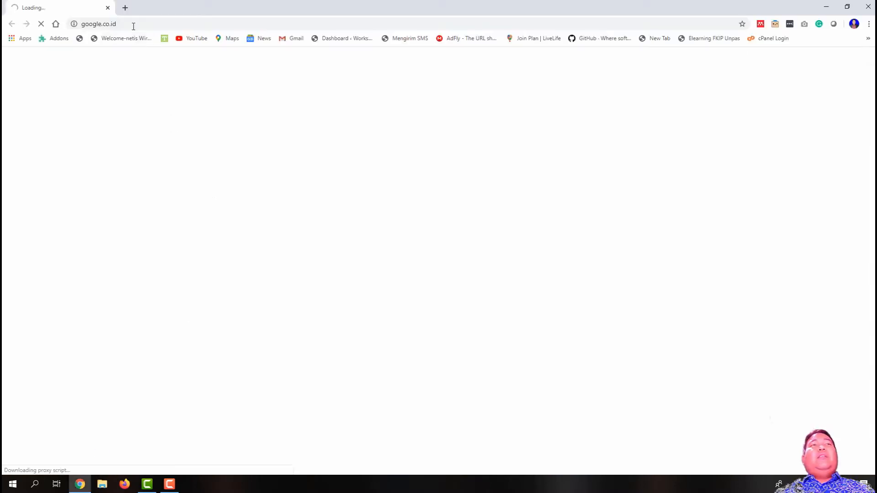
click(134, 25)
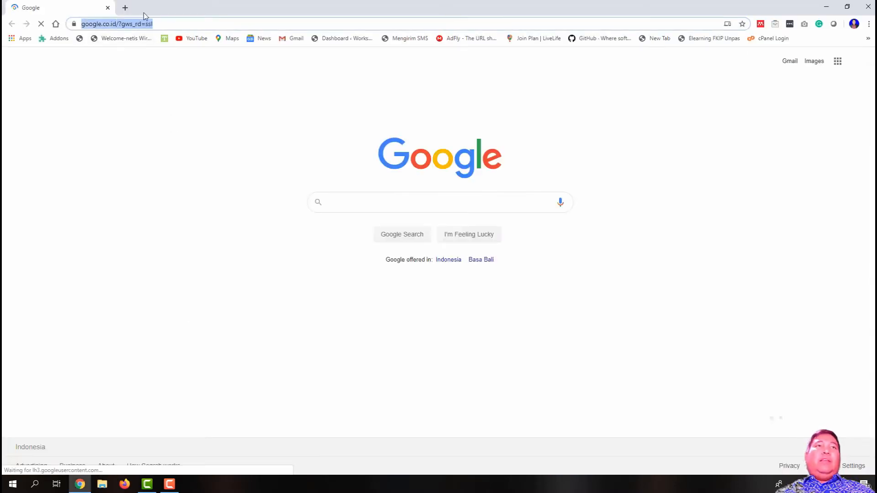
text(jouin)
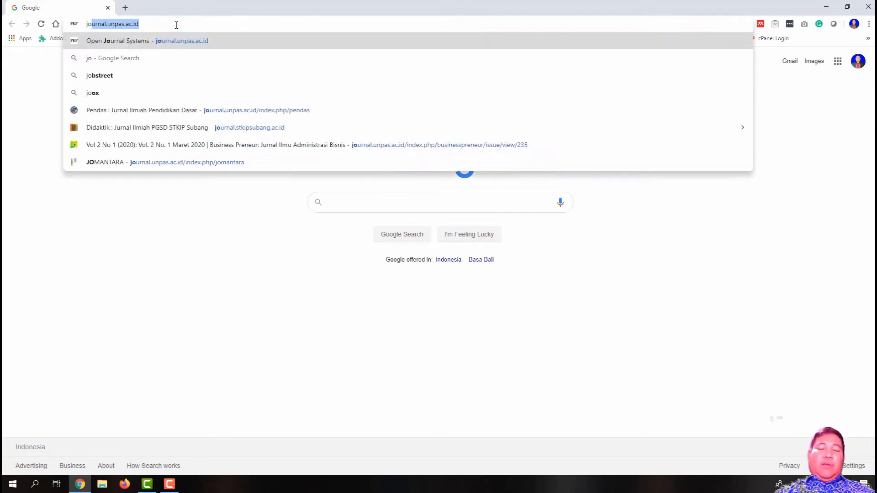
key(BackSpace)
key(BackSpace)
text(u)
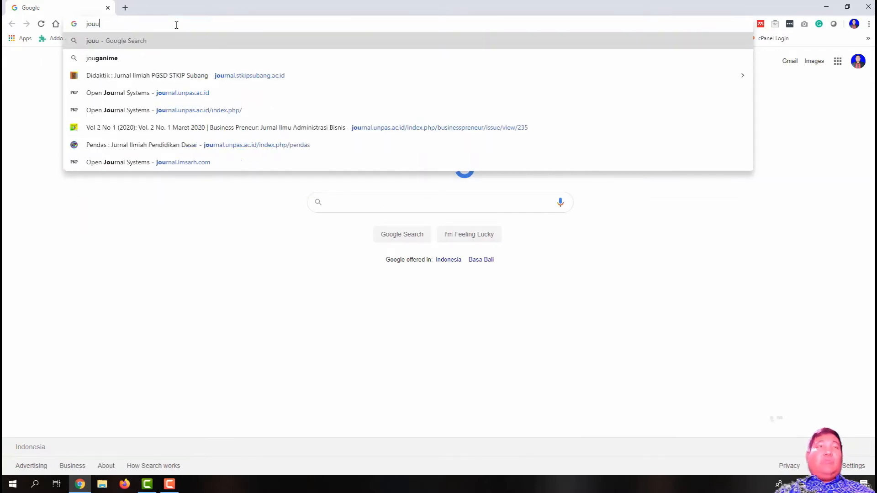
text(rnal)
key(Return)
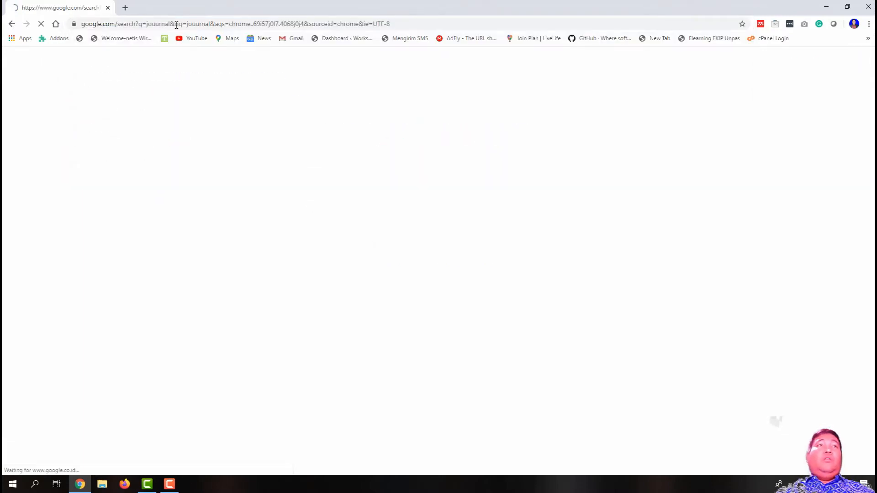
Step: Refine the search to 'journal unpas' and open the Open Journal Systems - Unpas result
click(166, 66)
text(unpas)
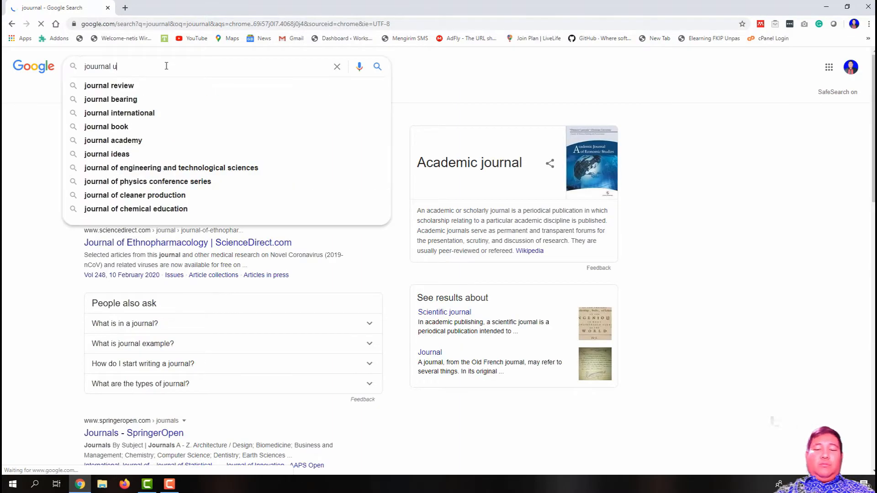
key(Return)
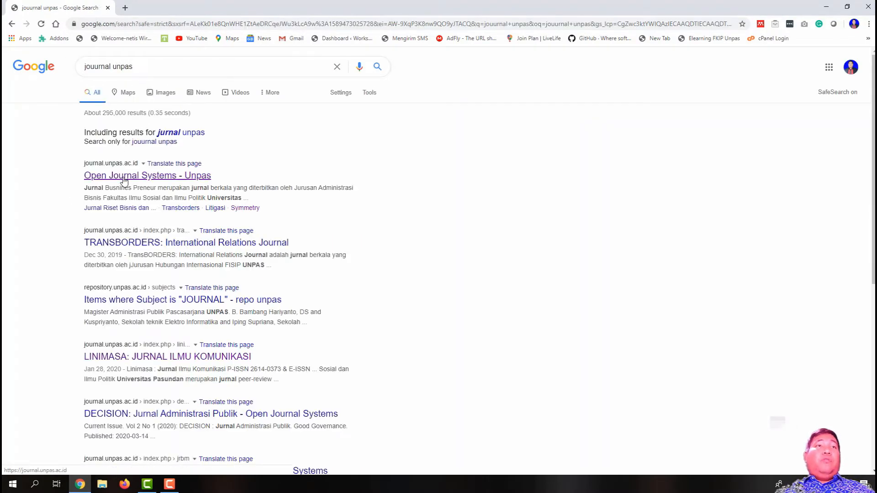
click(124, 179)
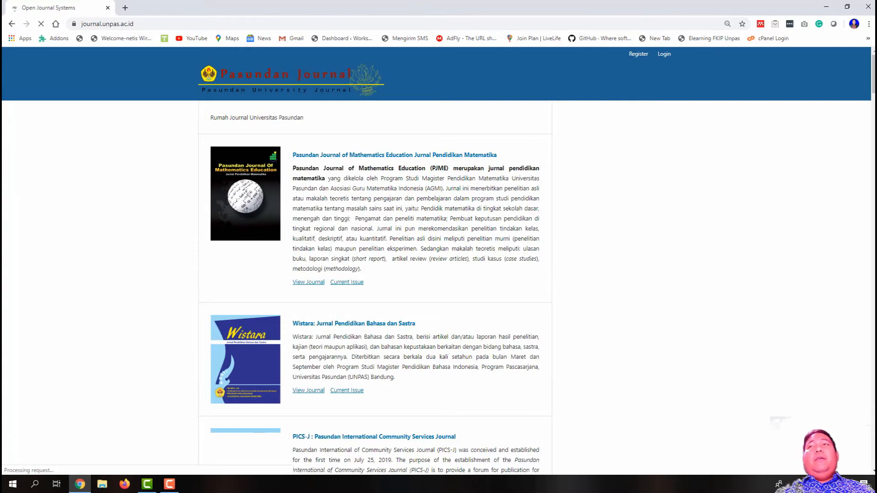
Step: Scroll the Unpas journal list and open the JOMANTARA journal home page
click(872, 172)
drag(872, 171, 874, 408)
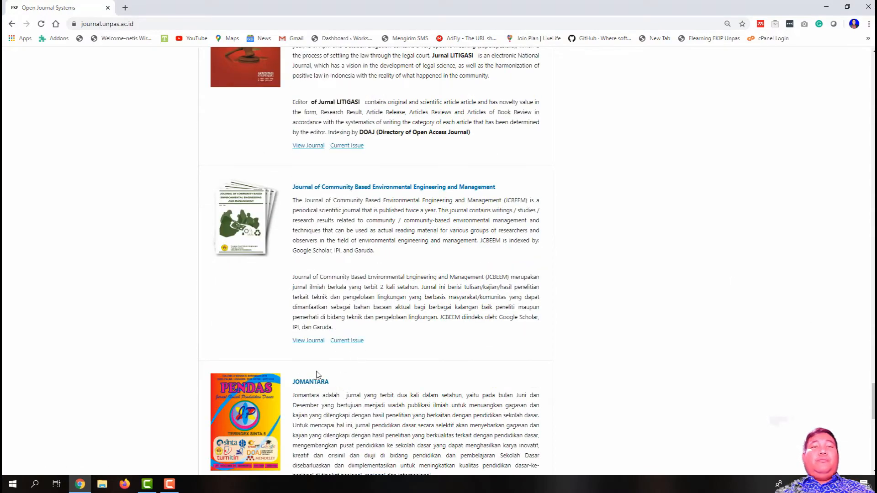
click(311, 382)
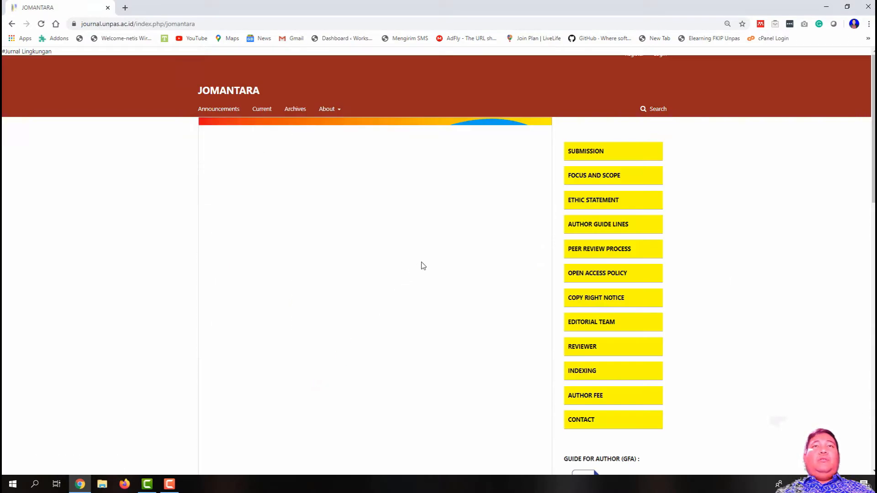
scroll(427, 262, down, 4)
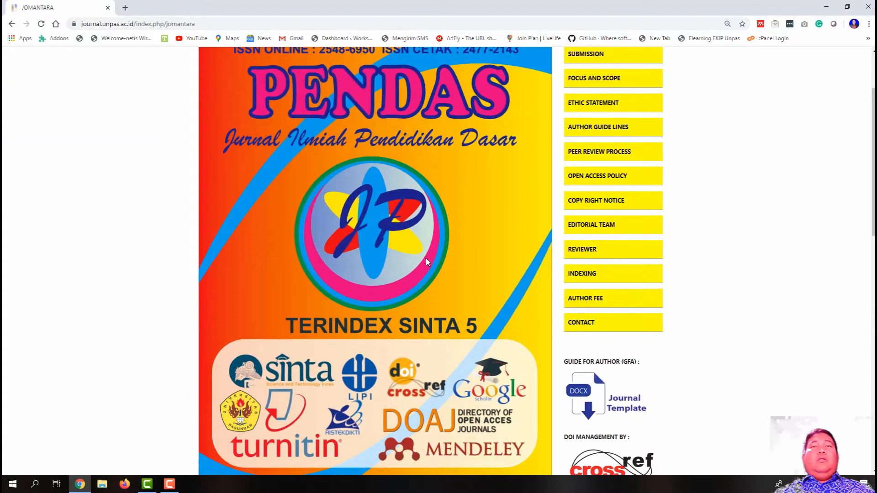
scroll(427, 262, up, 4)
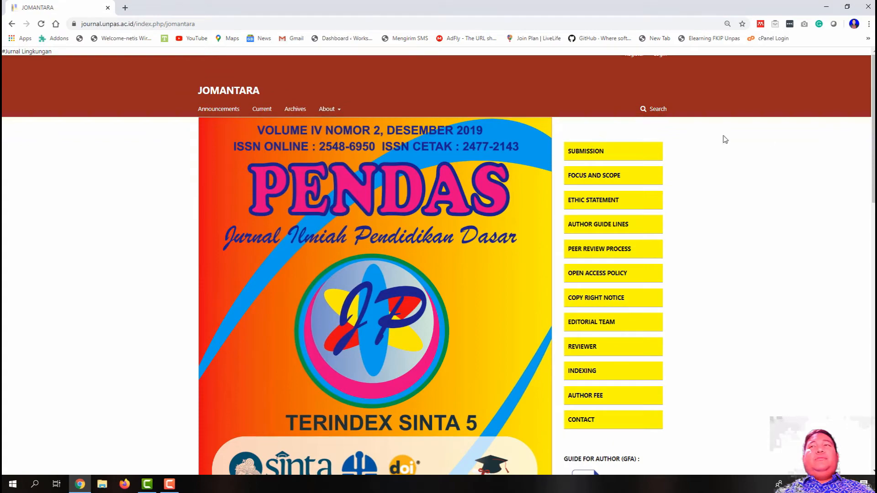
scroll(491, 168, down, 3)
scroll(491, 167, up, 3)
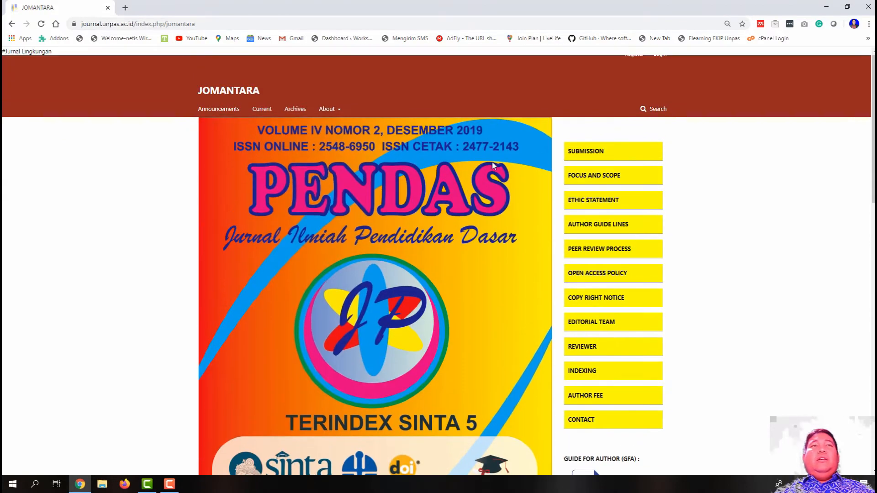
Step: Preview JOMANTARA's Login, Submission and Focus and Scope pages, closing the extra tab
click(660, 59)
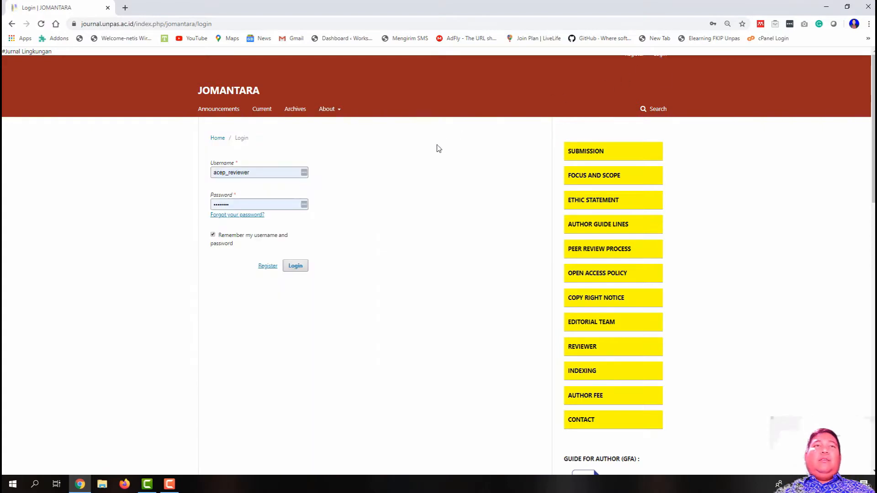
click(12, 24)
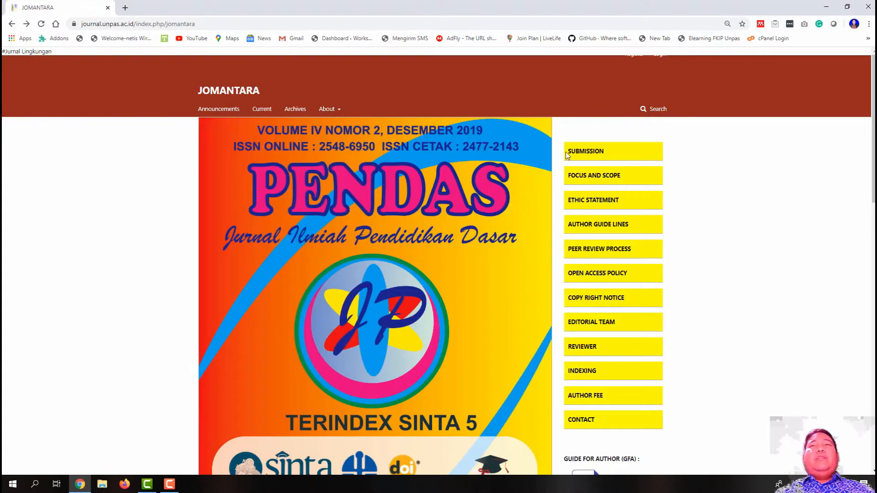
click(588, 153)
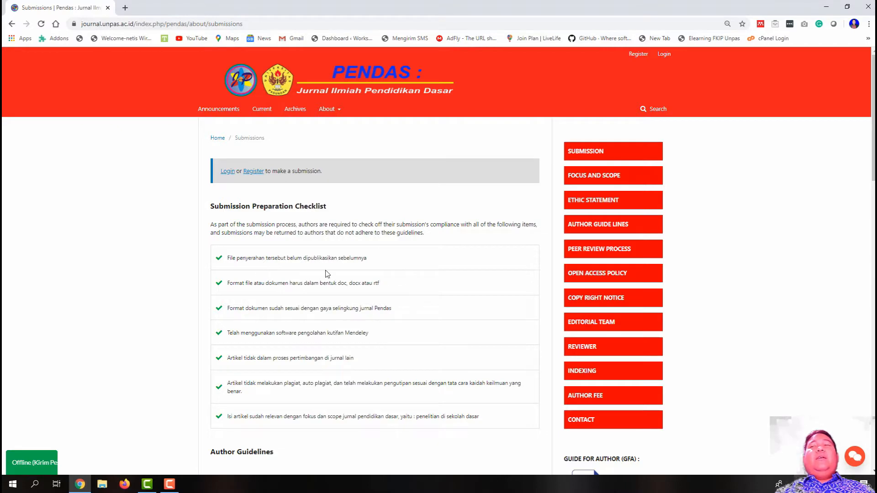
click(12, 25)
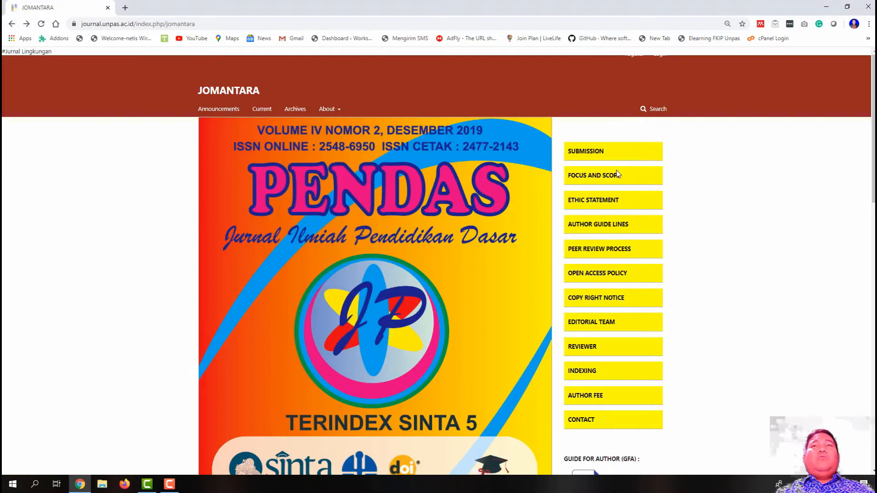
click(616, 175)
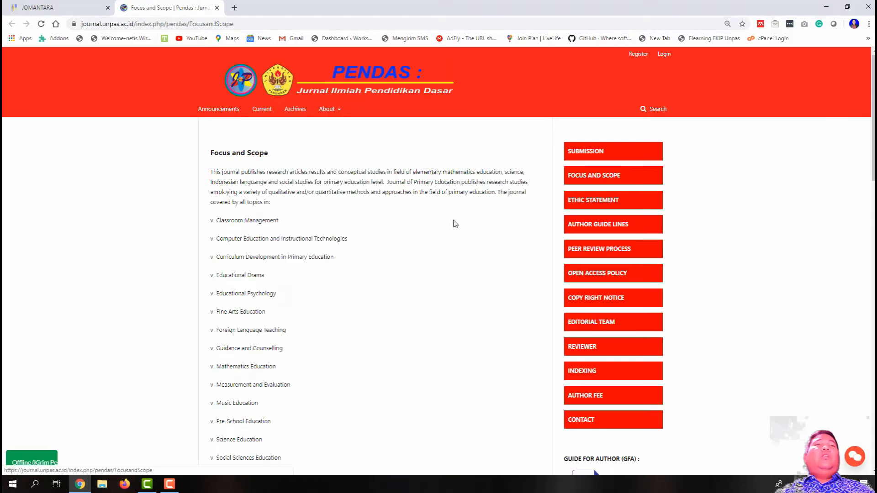
click(217, 8)
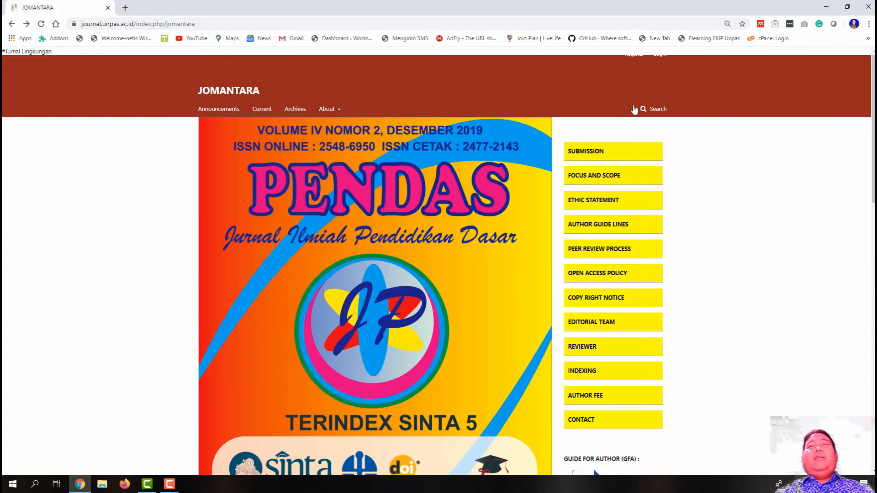
Step: Open the registration page, then strip /user/register from the URL to reload the home page
click(637, 59)
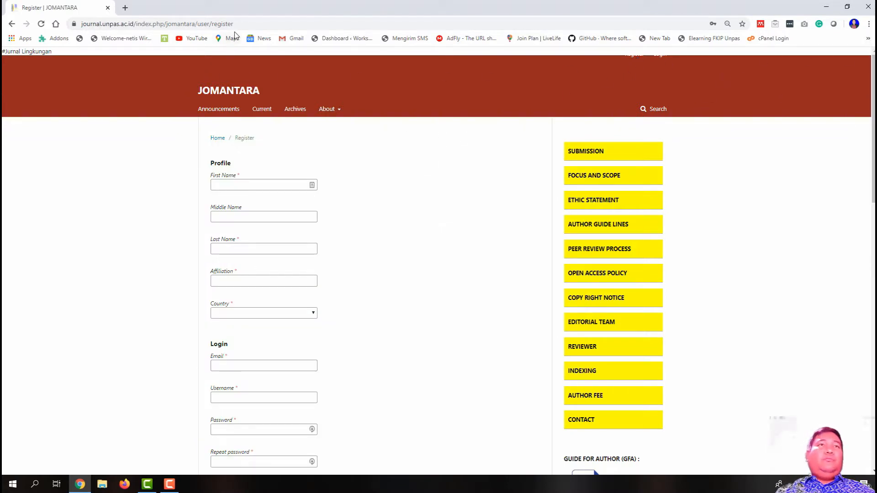
drag(237, 24, 194, 26)
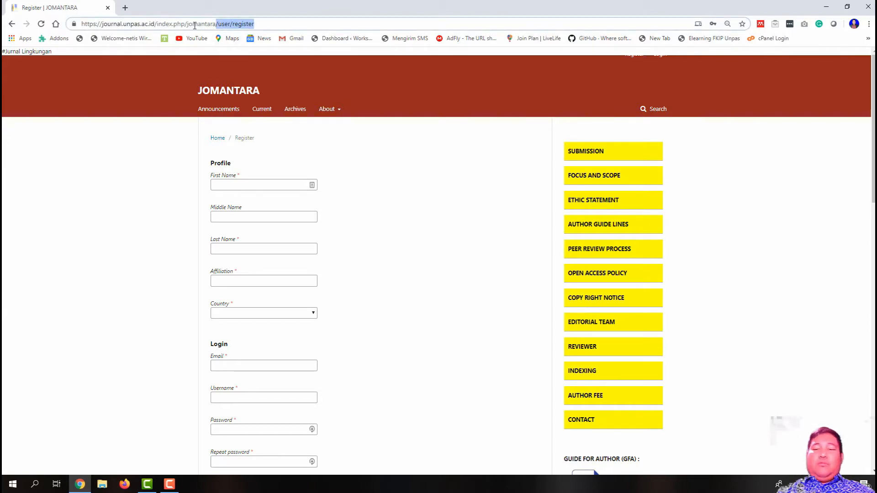
key(BackSpace)
key(Return)
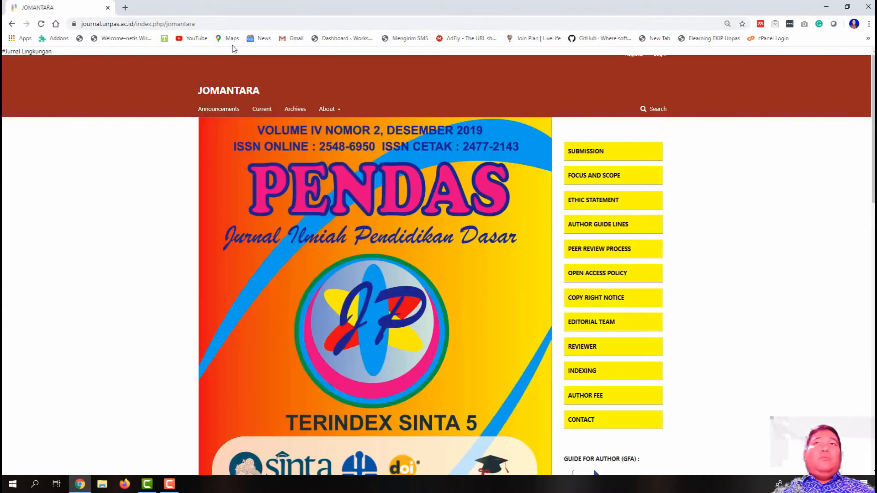
Step: Log in to JOMANTARA with the journal manager's saved credentials
click(656, 57)
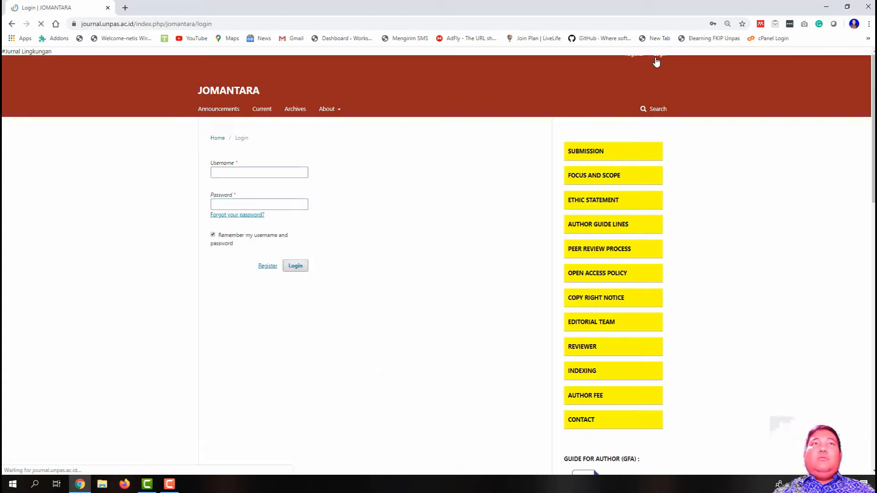
double_click(274, 177)
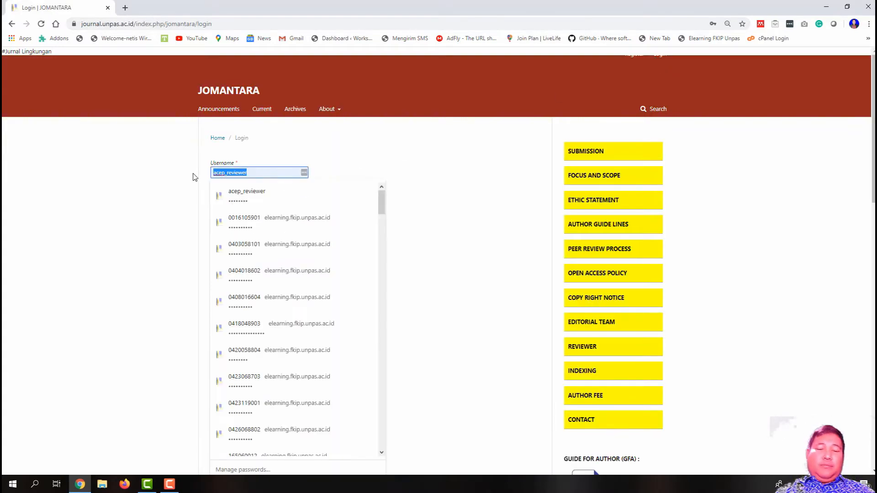
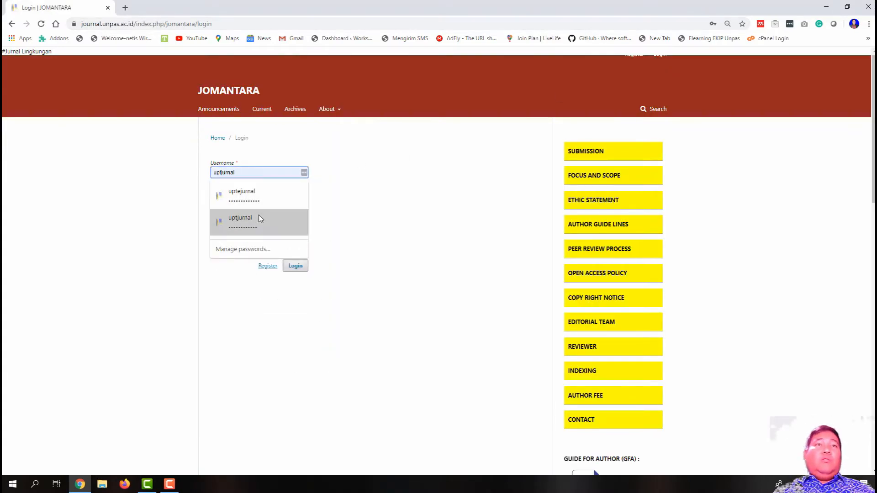
click(258, 218)
click(294, 268)
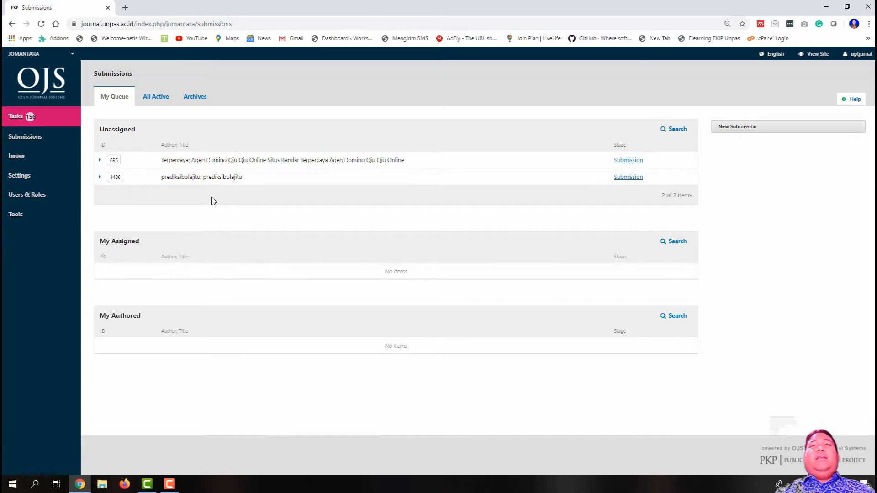
mouse_move(46, 198)
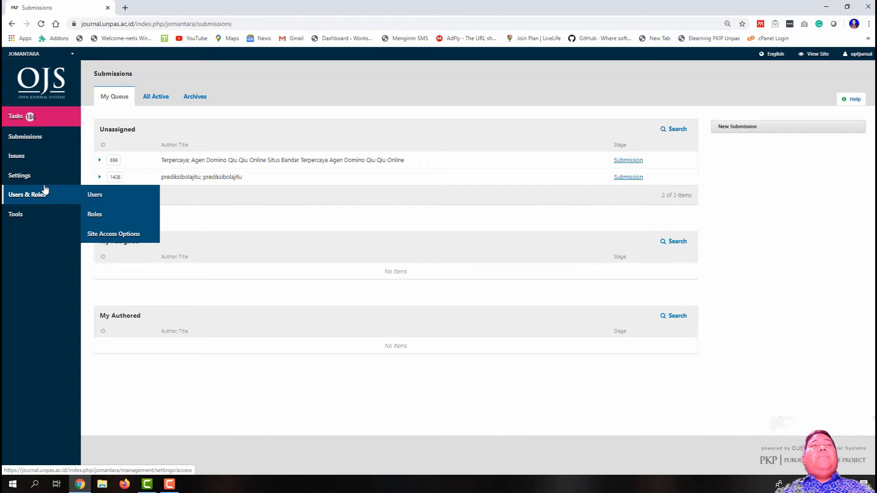
mouse_move(44, 180)
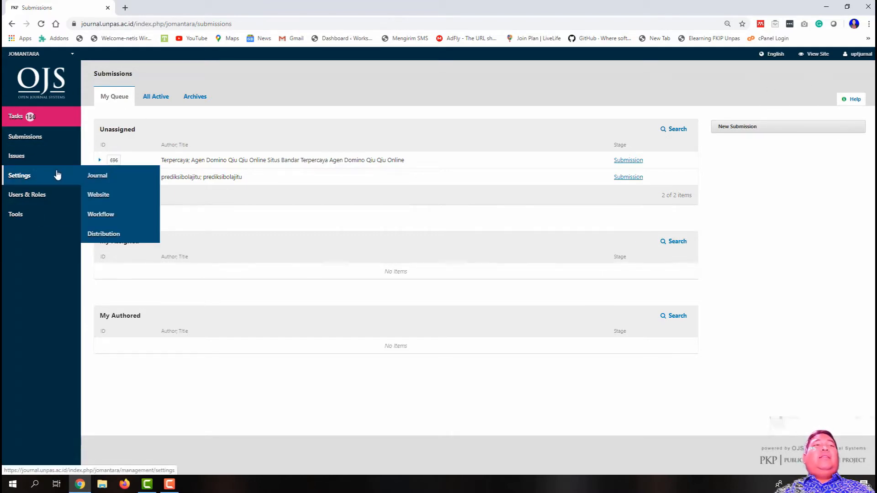
Step: Open Settings > Website and scroll through the Plugins tab's installed plugins list
click(133, 200)
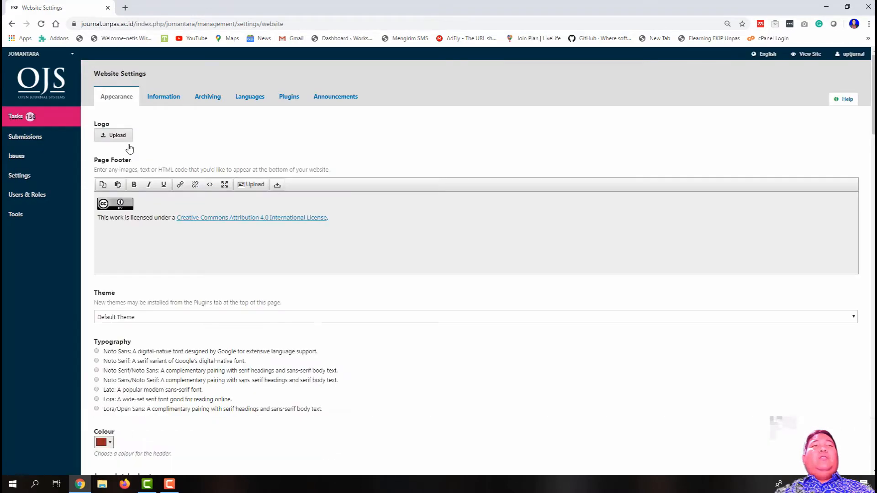
click(288, 97)
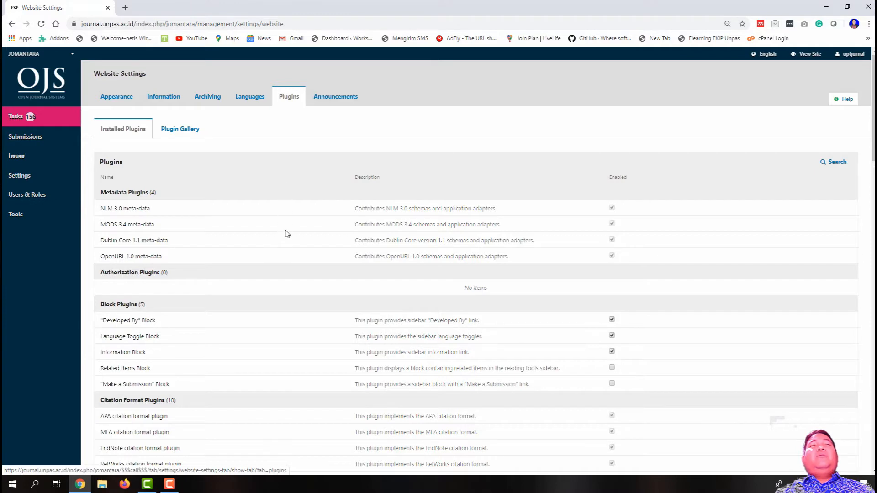
scroll(286, 232, down, 1)
scroll(285, 233, up, 1)
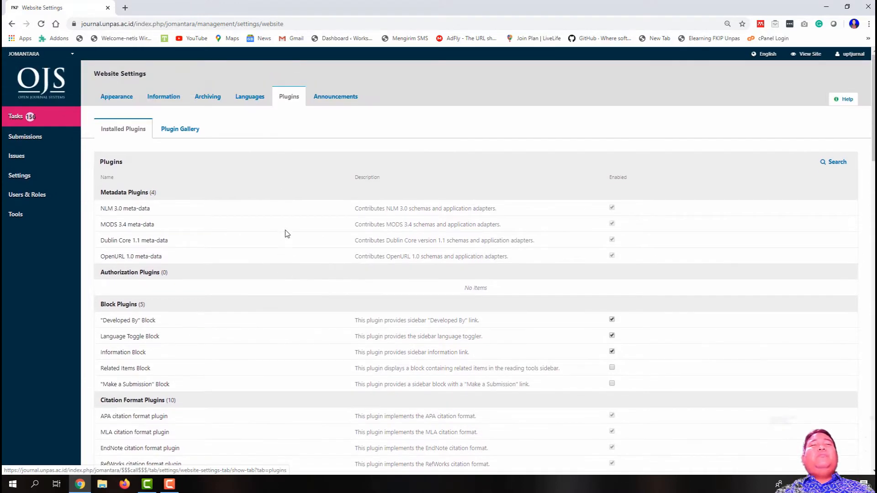
scroll(286, 236, down, 2)
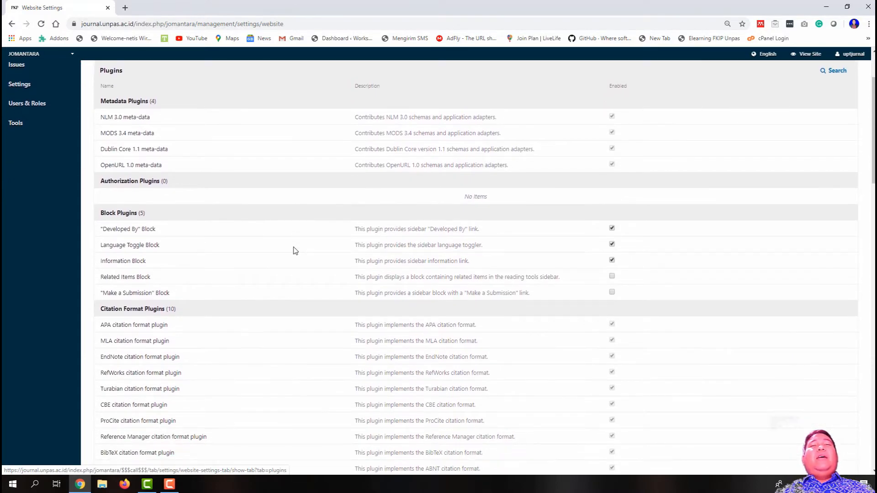
scroll(296, 260, down, 2)
scroll(297, 260, up, 3)
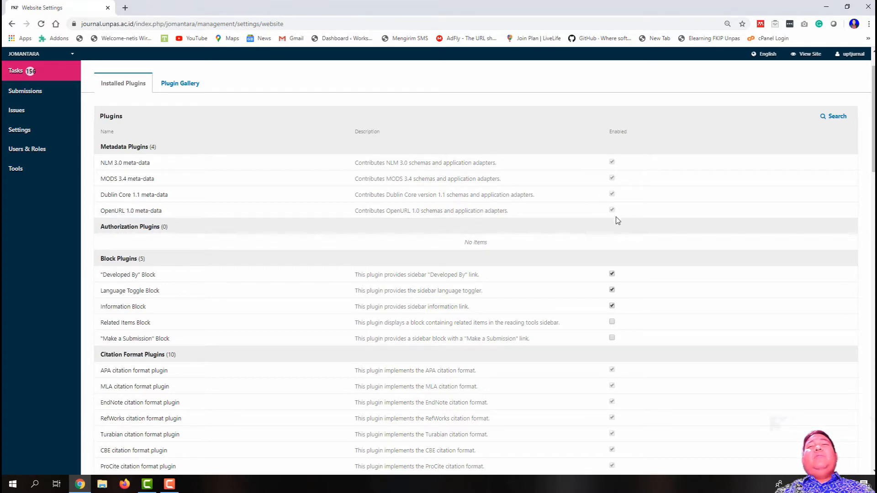
scroll(614, 251, down, 2)
click(615, 184)
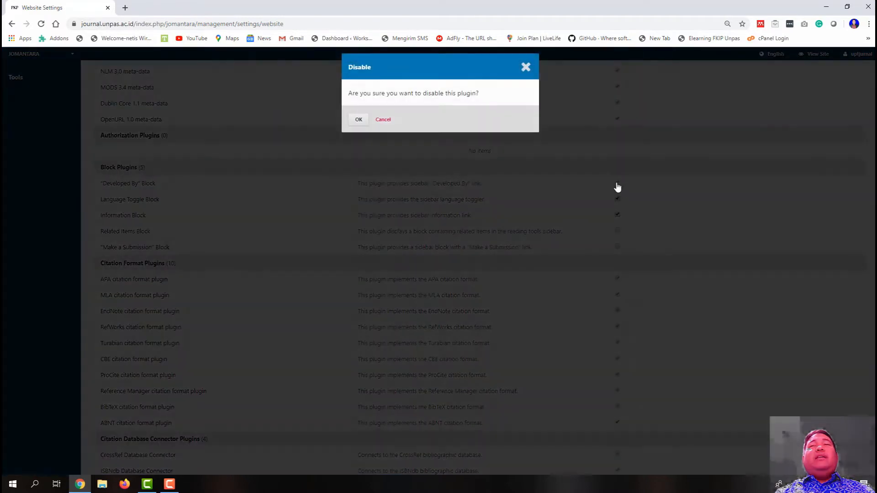
click(357, 120)
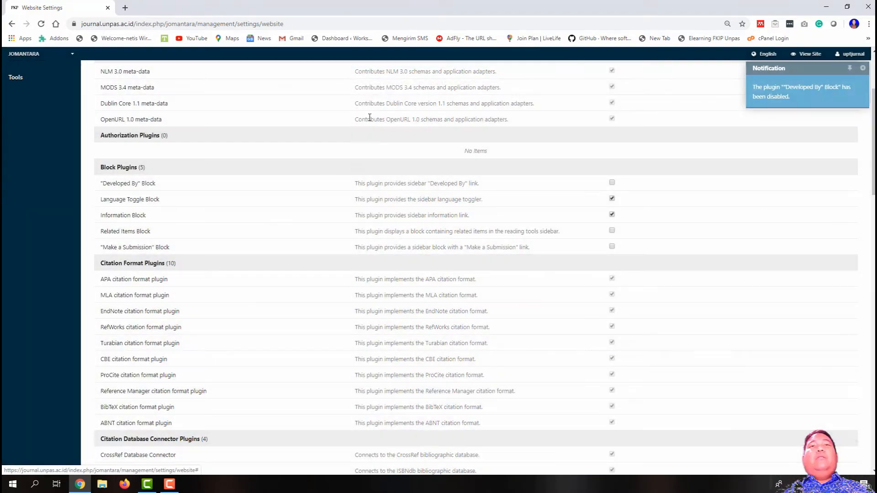
click(611, 183)
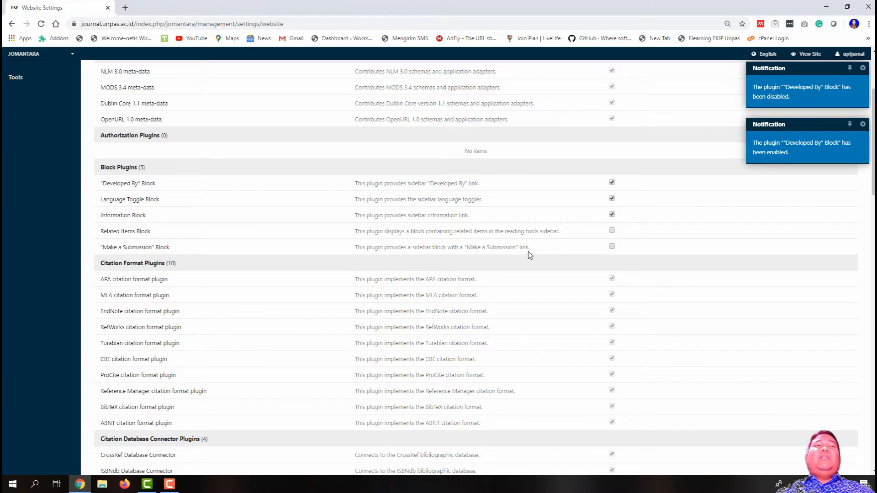
scroll(528, 250, down, 1)
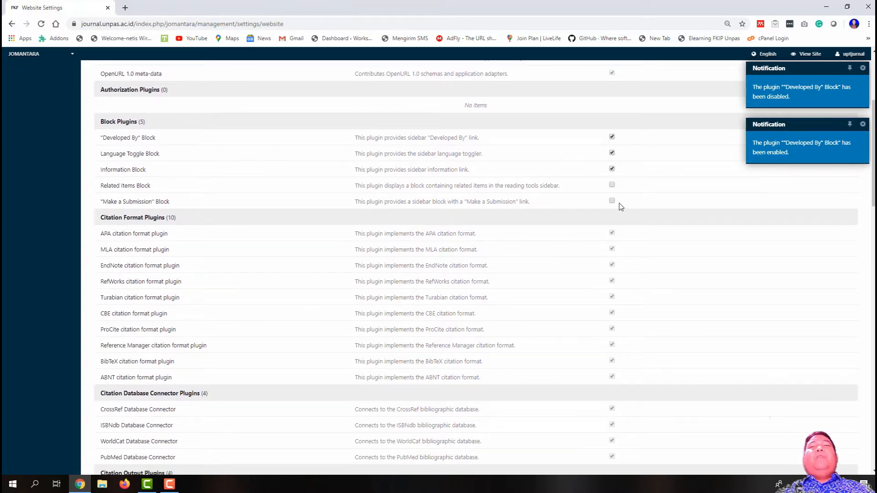
scroll(594, 304, down, 8)
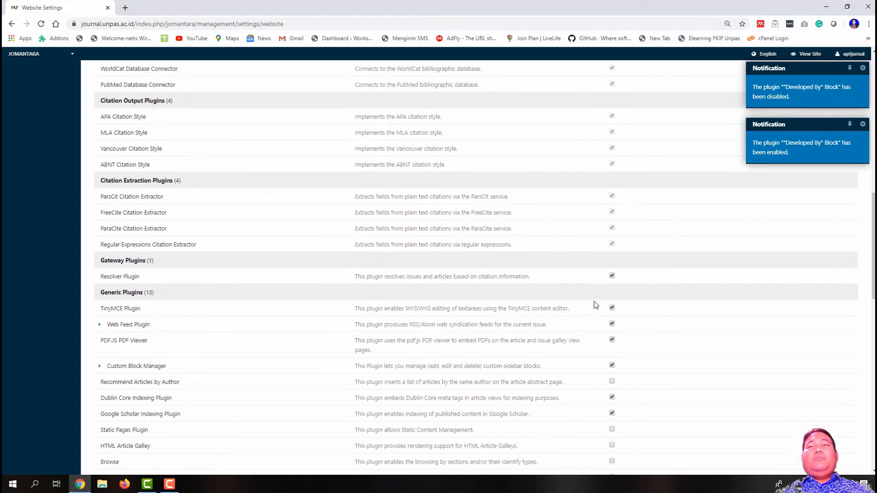
scroll(594, 303, down, 2)
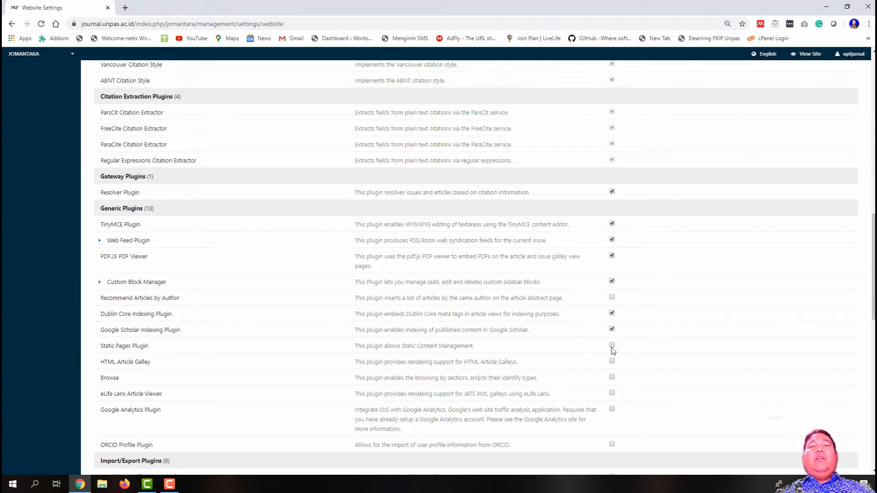
scroll(479, 249, up, 10)
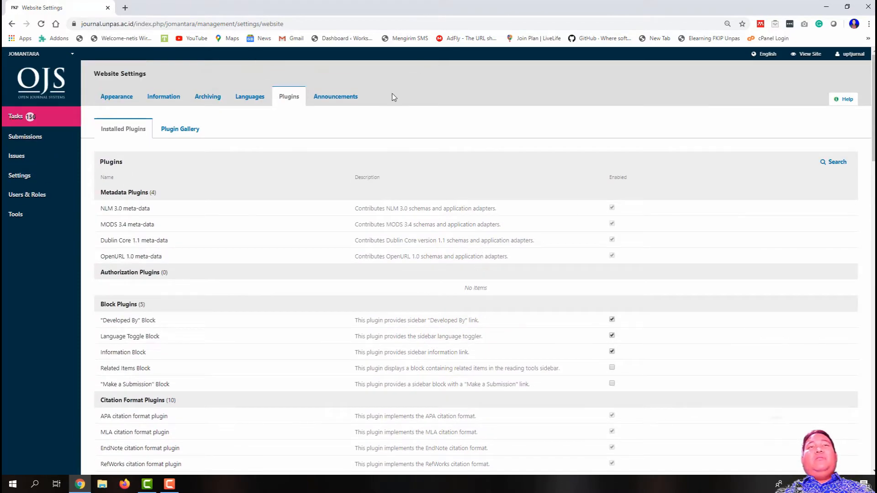
scroll(499, 307, down, 10)
scroll(499, 309, down, 5)
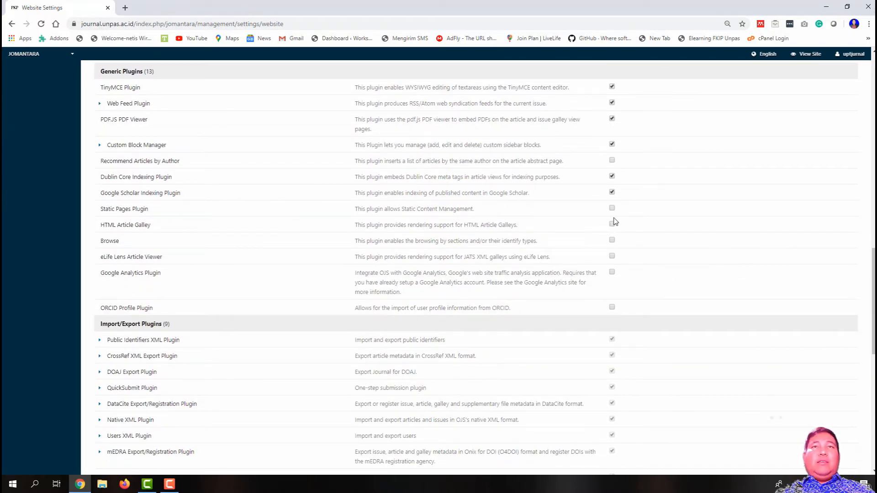
Step: Enable the Static Pages Plugin under Generic Plugins and reload Website Settings
click(612, 208)
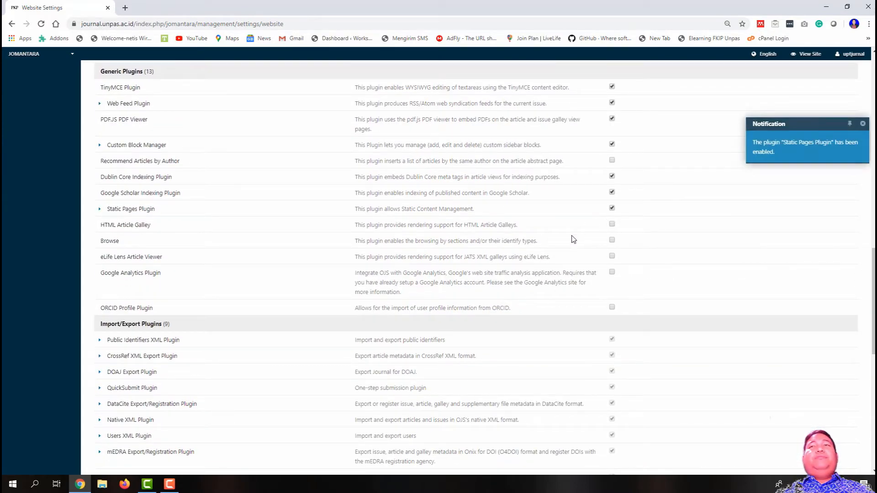
scroll(572, 239, up, 4)
scroll(573, 239, up, 11)
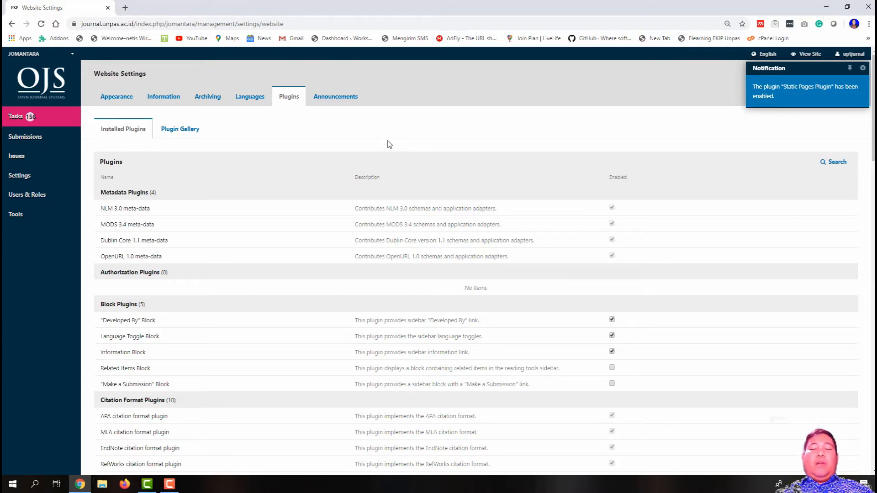
key(F5)
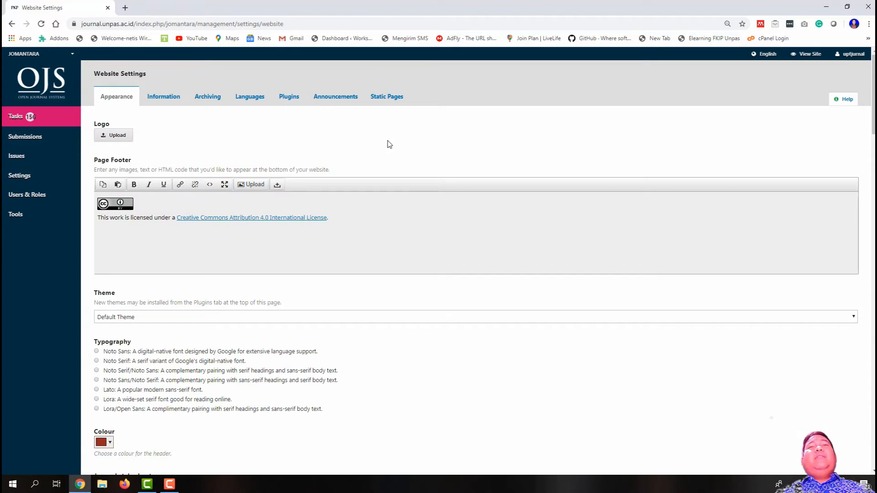
Step: Open the new Static Pages tab in JOMANTARA's Website Settings
click(393, 97)
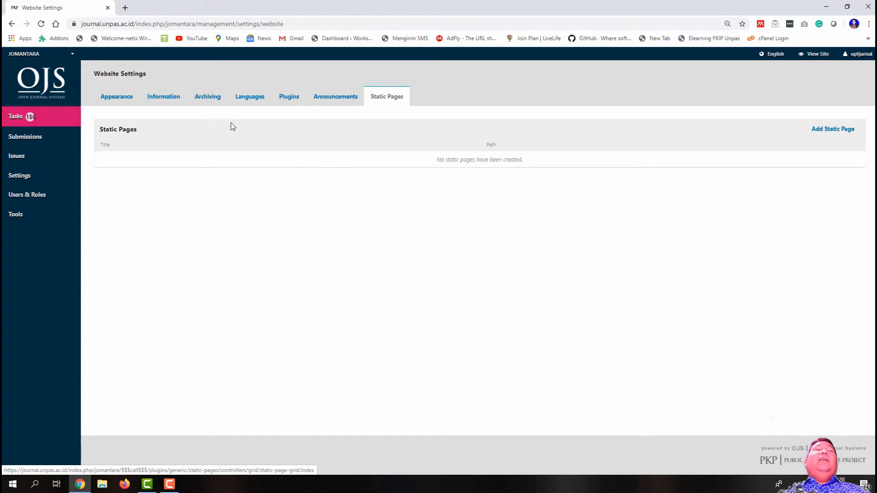
Step: In a new tab, load the PENDAS journal home page from the 'journa' address suggestion
click(125, 8)
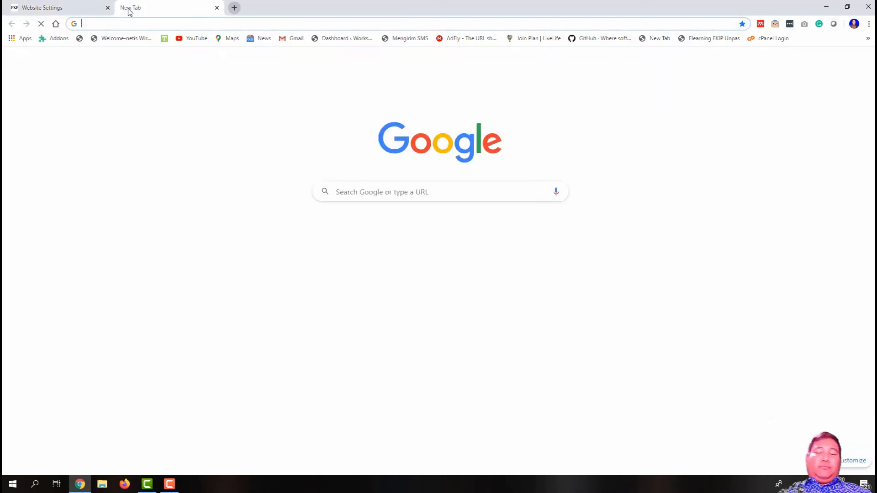
text(journal.unpas.ac.id)
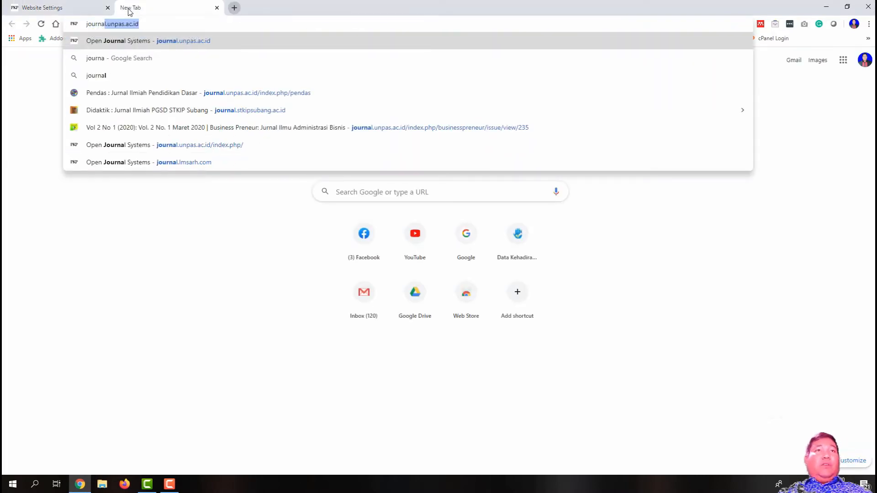
click(198, 91)
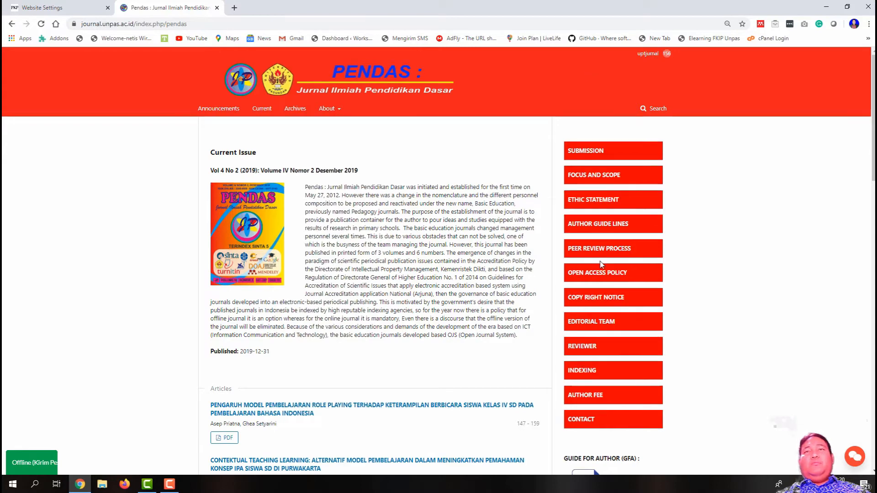
Step: Read PENDAS's About the Journal description, then open its Focus and Scope page
scroll(593, 420, down, 1)
scroll(593, 420, up, 1)
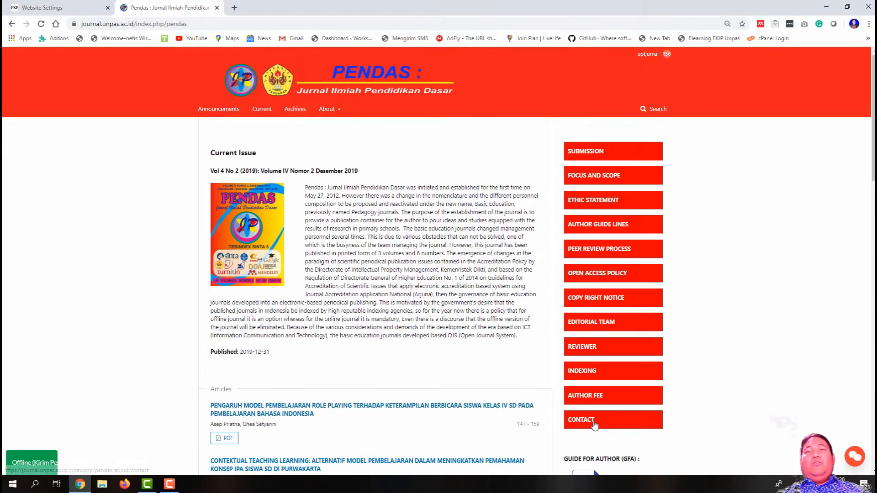
click(334, 132)
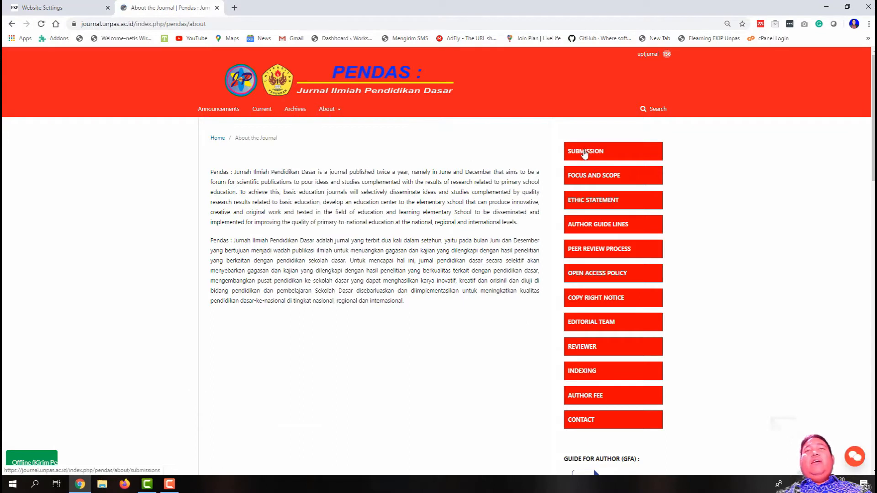
scroll(591, 133, down, 1)
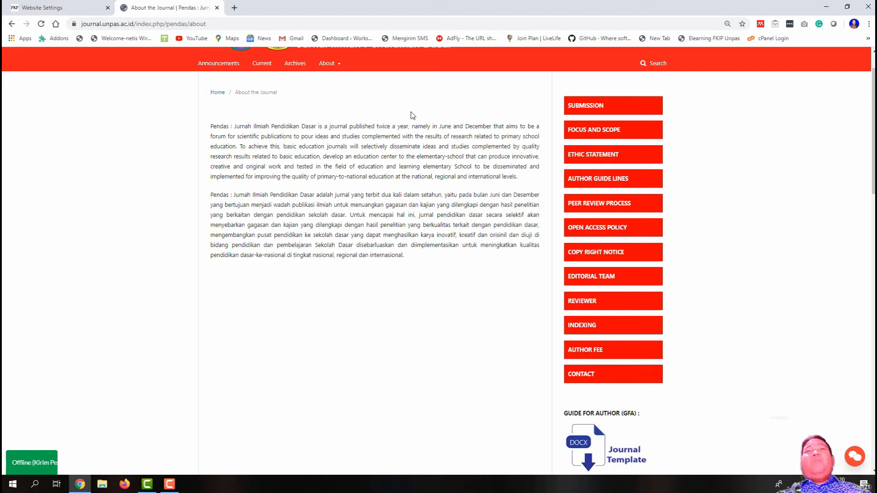
scroll(586, 218, up, 1)
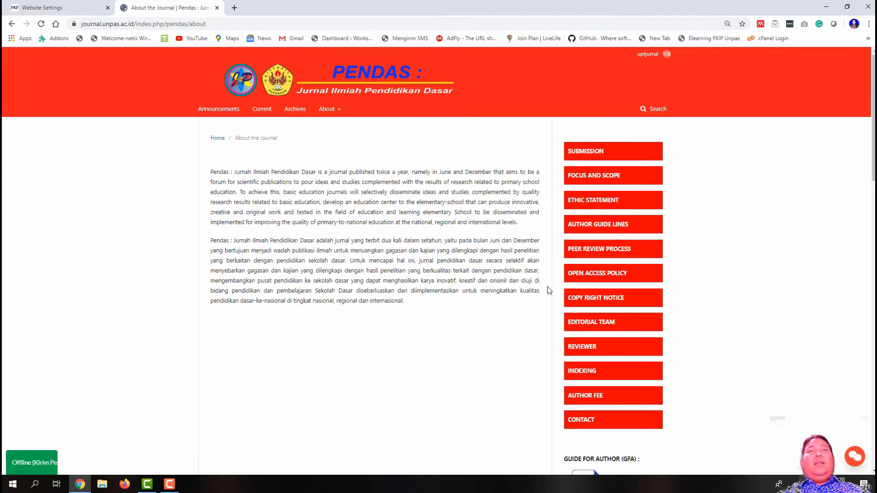
drag(403, 301, 196, 180)
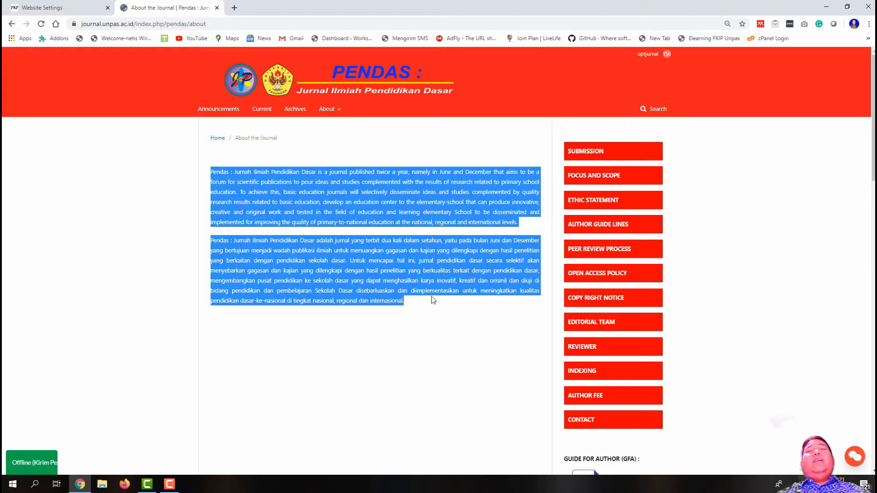
click(445, 306)
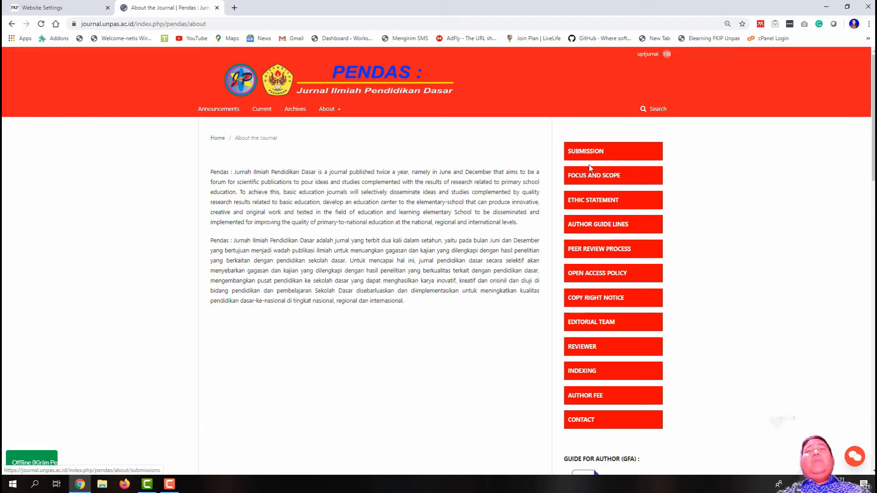
click(590, 178)
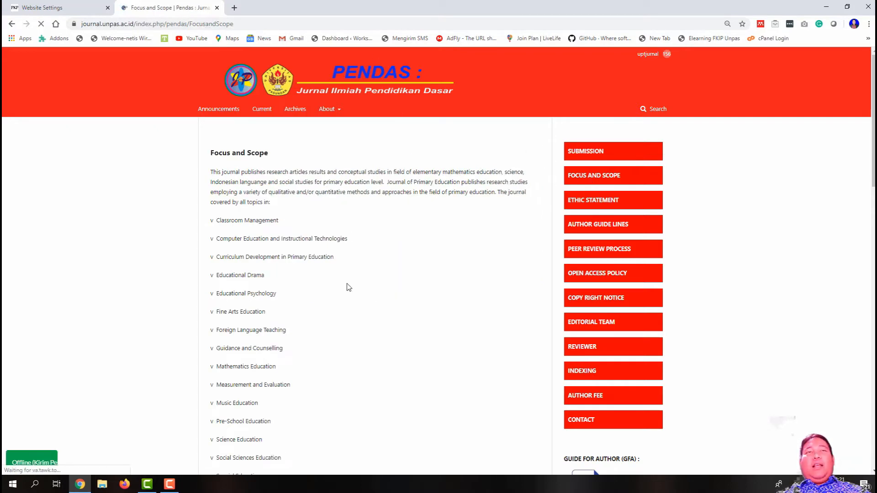
Step: Browse PENDAS's Submissions page and return to its Focus and Scope page
click(594, 152)
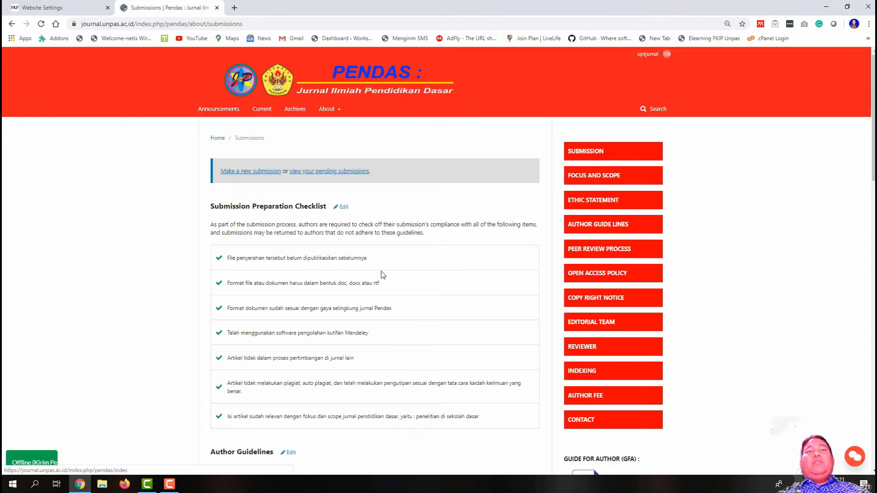
scroll(384, 279, down, 8)
scroll(388, 299, down, 4)
scroll(388, 299, up, 8)
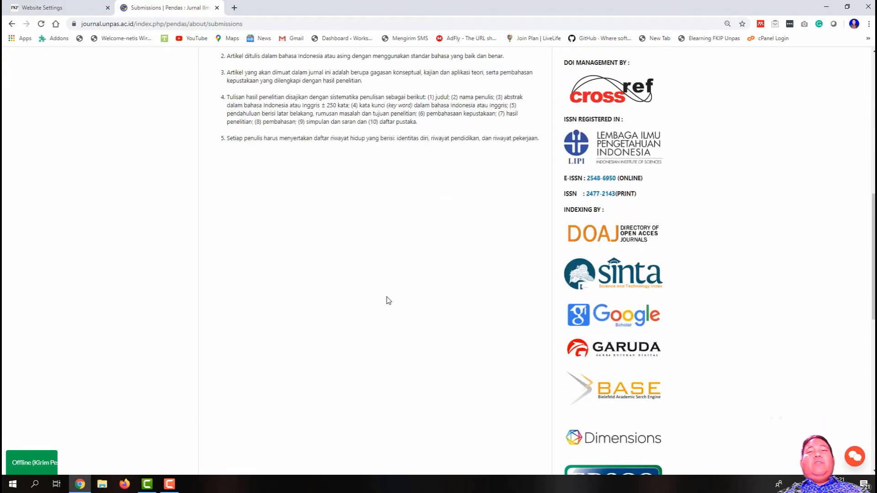
scroll(386, 299, up, 5)
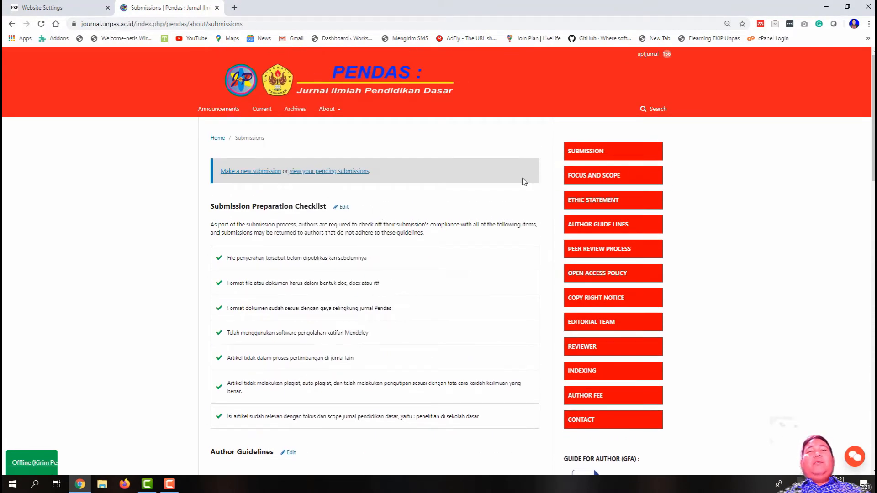
click(579, 178)
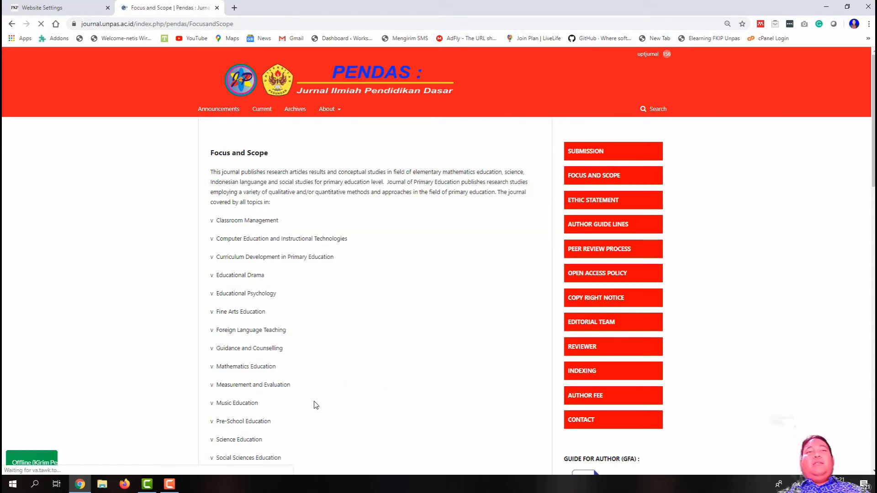
Step: Check PENDAS's Submissions, Contact and About pages, then return to JOMANTARA's Static Pages tab
click(589, 155)
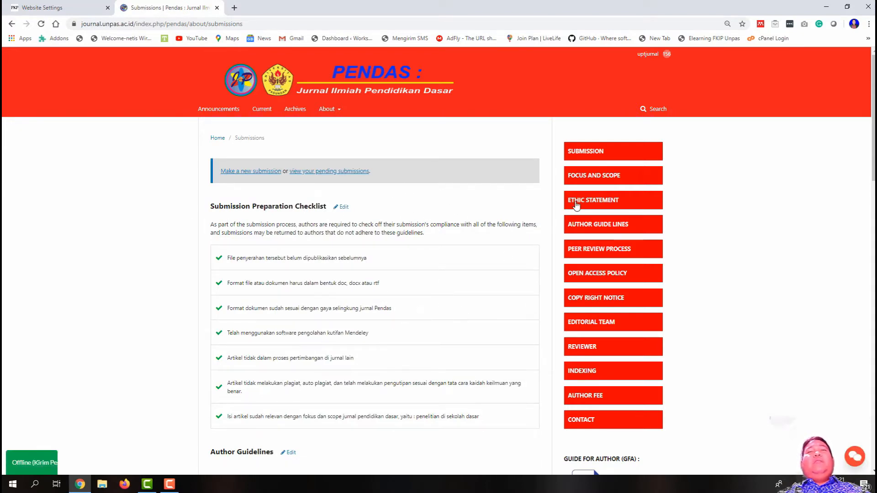
scroll(600, 335, down, 2)
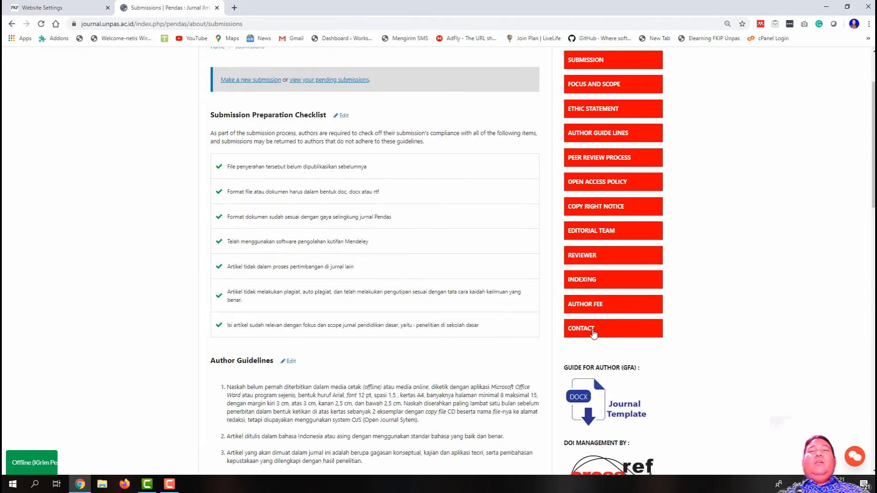
click(589, 329)
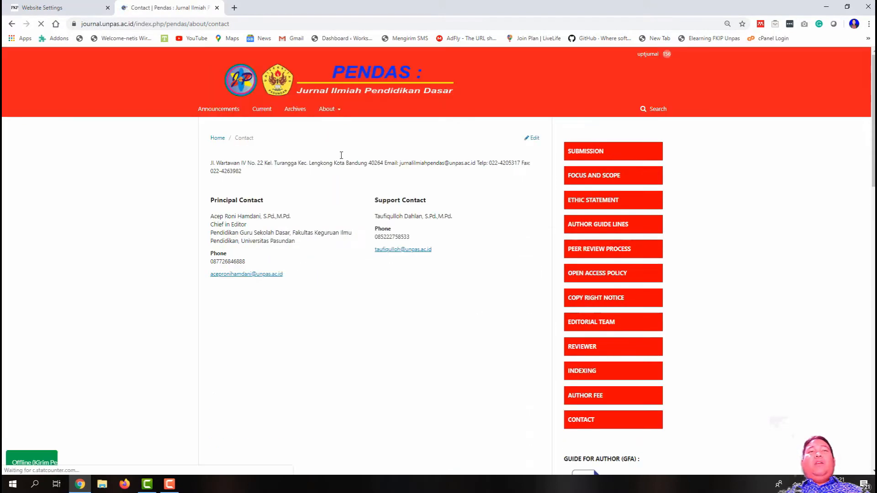
click(327, 109)
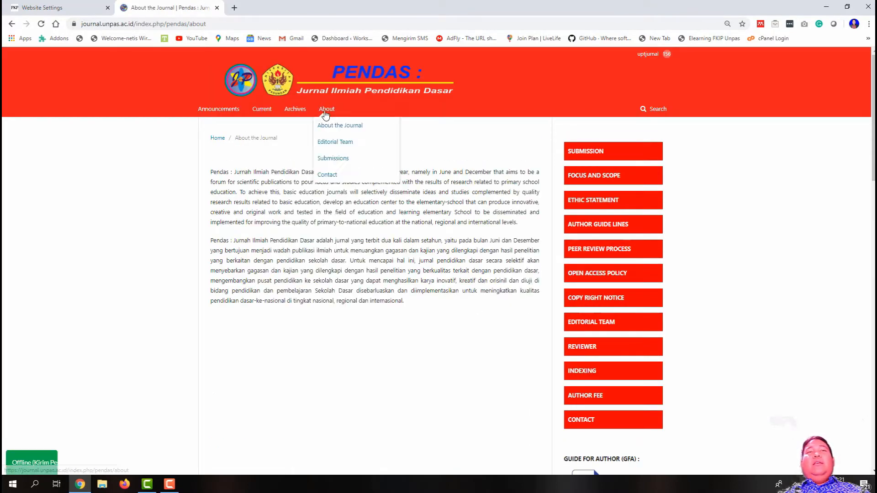
mouse_move(323, 116)
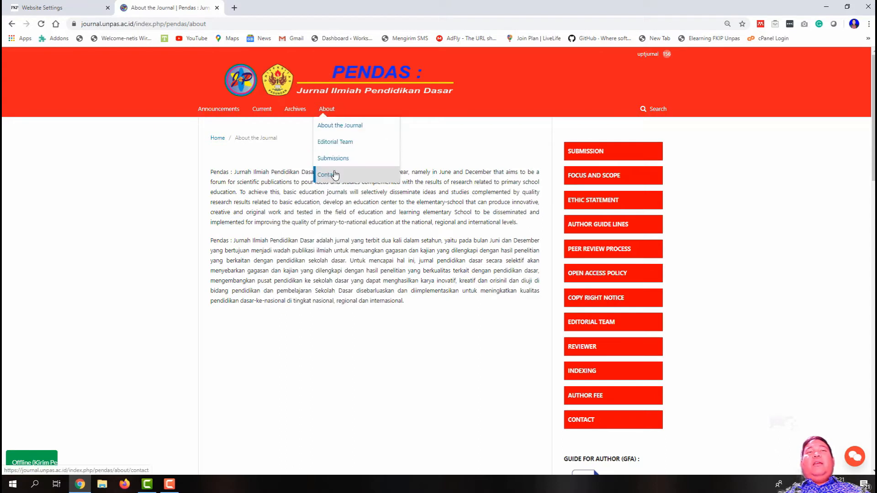
click(82, 7)
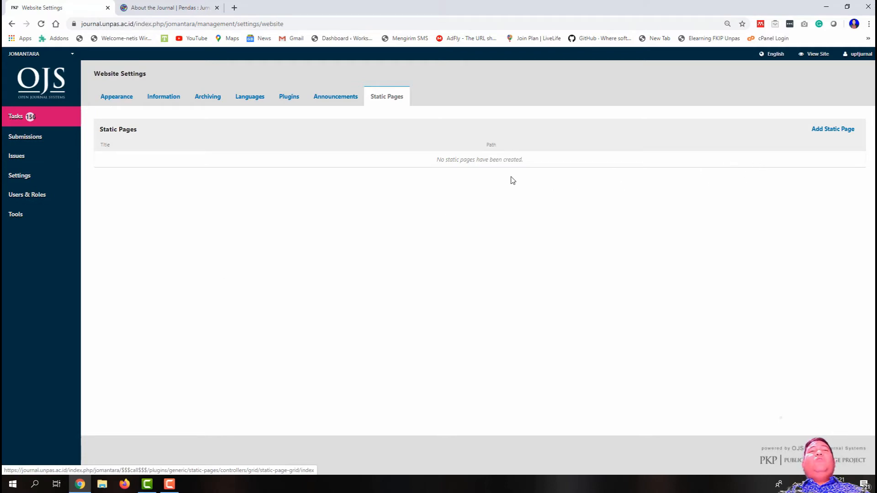
Step: Start a new static page, checking the Focus and Scope label on the PENDAS site
click(839, 132)
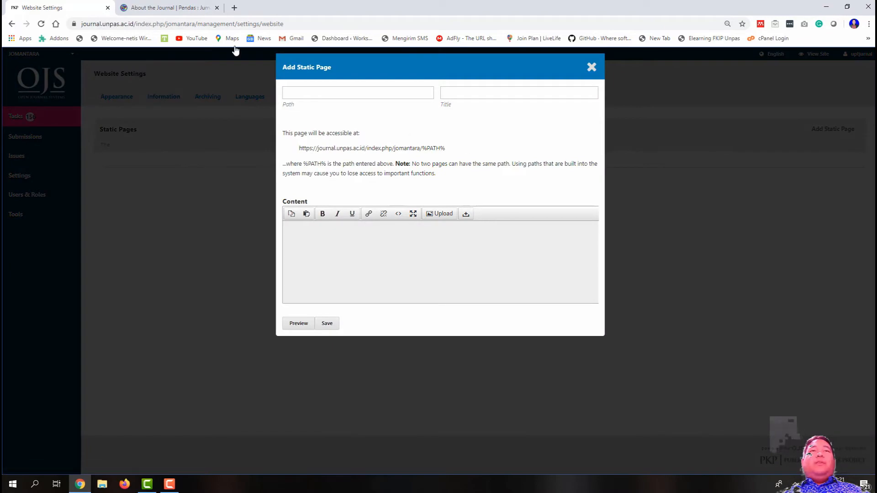
click(178, 5)
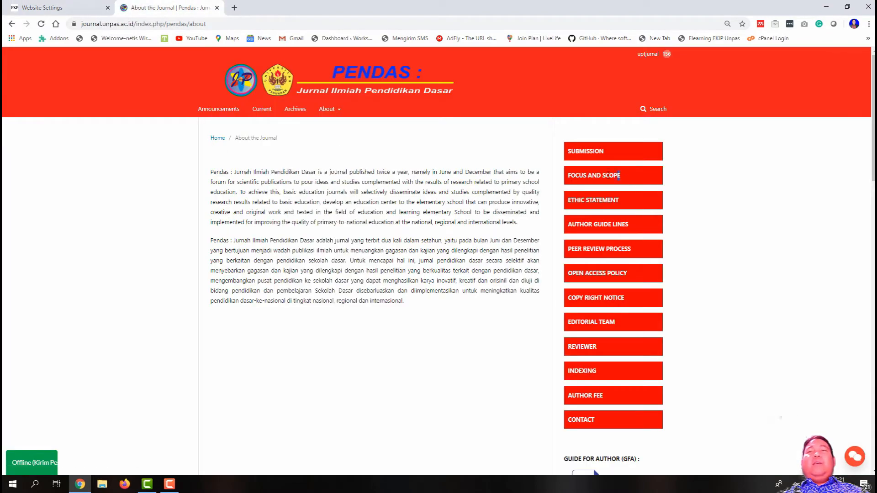
drag(625, 178, 567, 176)
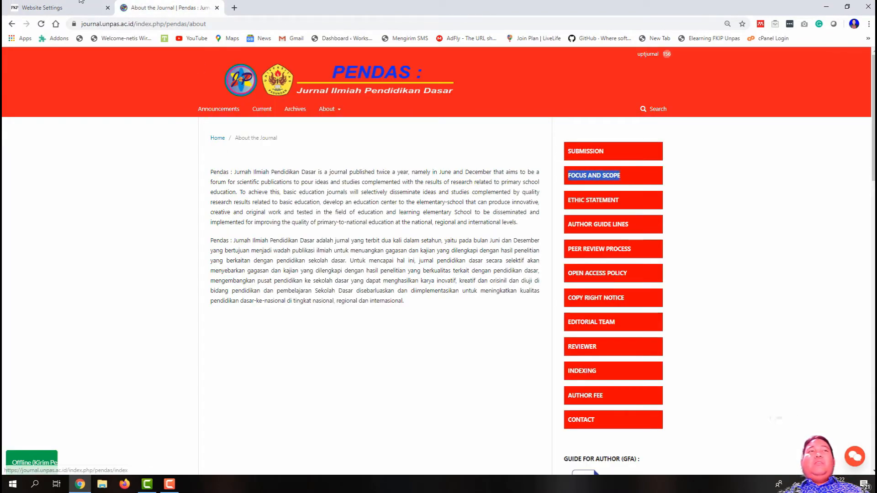
click(60, 8)
Step: Fill in path FocusandScope and title Focus and Scope from the autofill suggestions
click(319, 93)
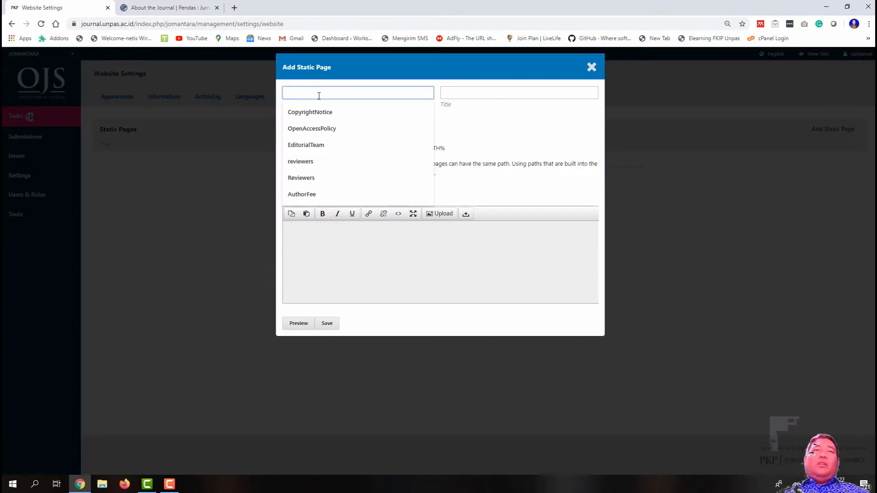
text(FocusandScope)
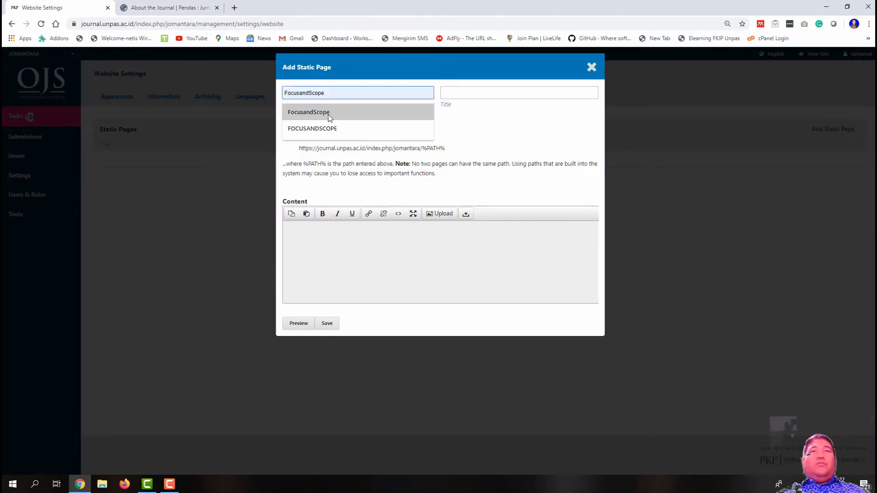
click(322, 112)
click(459, 94)
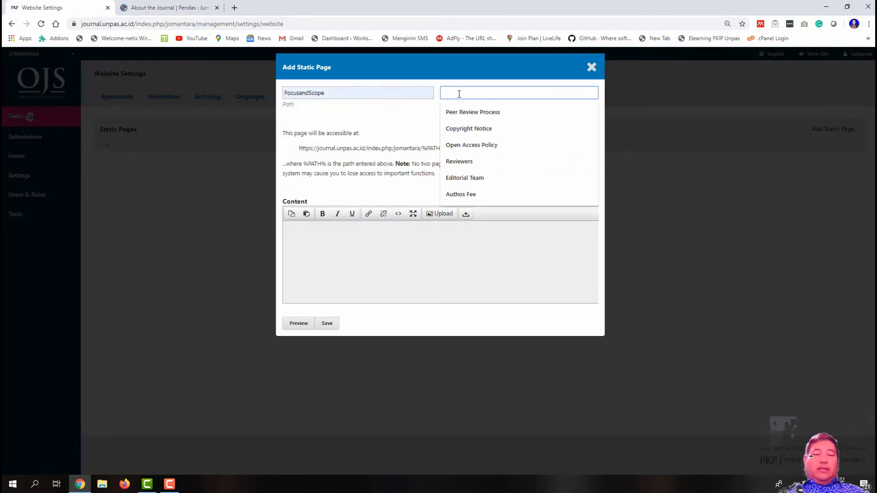
text(F)
click(468, 112)
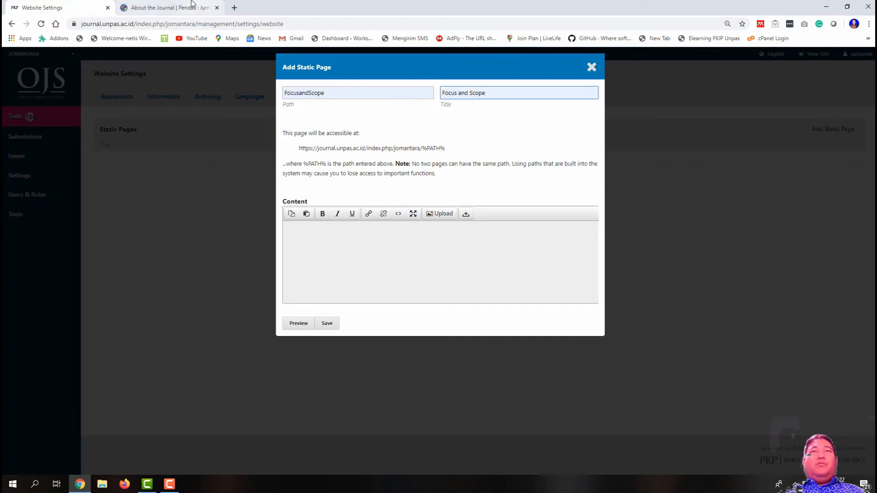
click(169, 8)
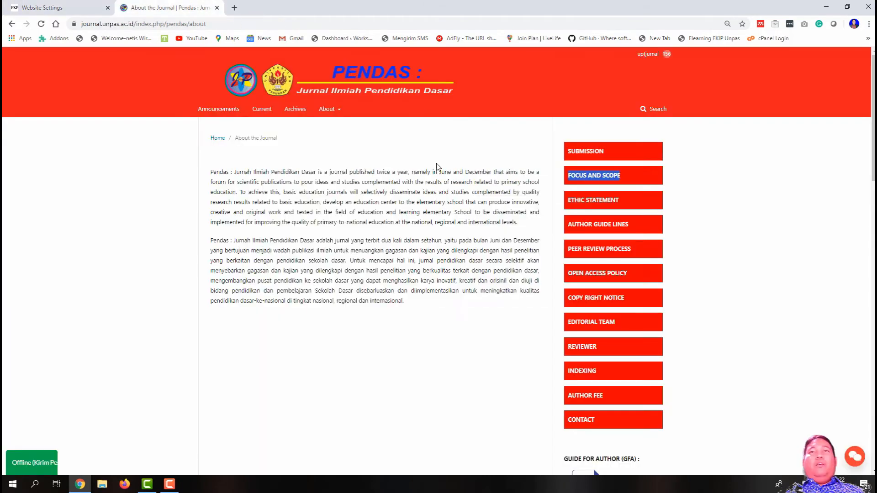
Step: Open the PENDAS Focus and Scope page, select its full text and copy it
click(612, 176)
scroll(345, 235, down, 1)
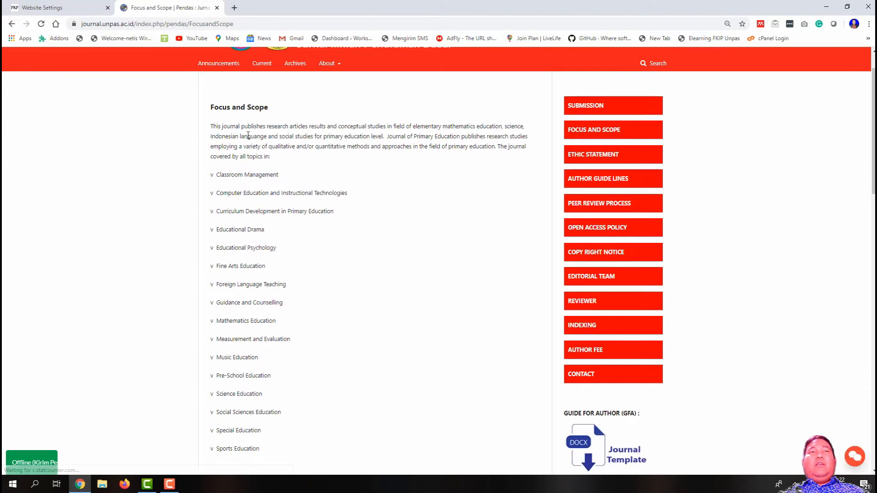
drag(211, 126, 309, 444)
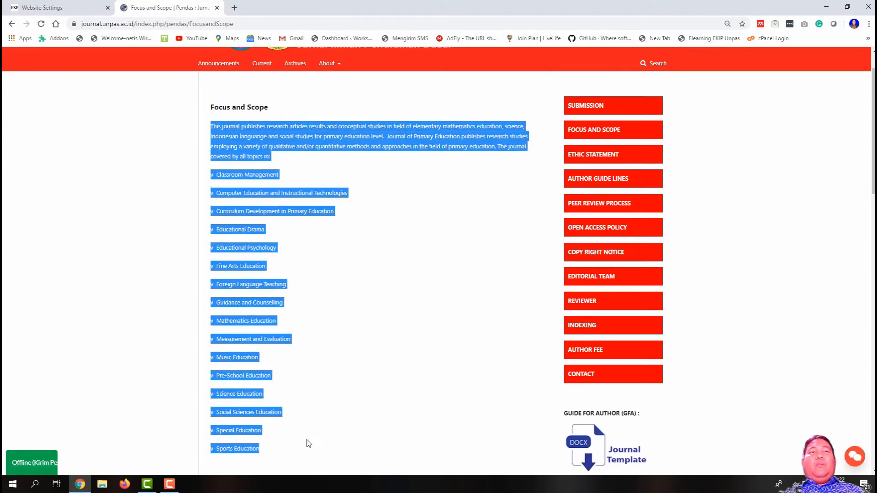
scroll(309, 444, down, 1)
scroll(257, 302, up, 1)
right_click(238, 173)
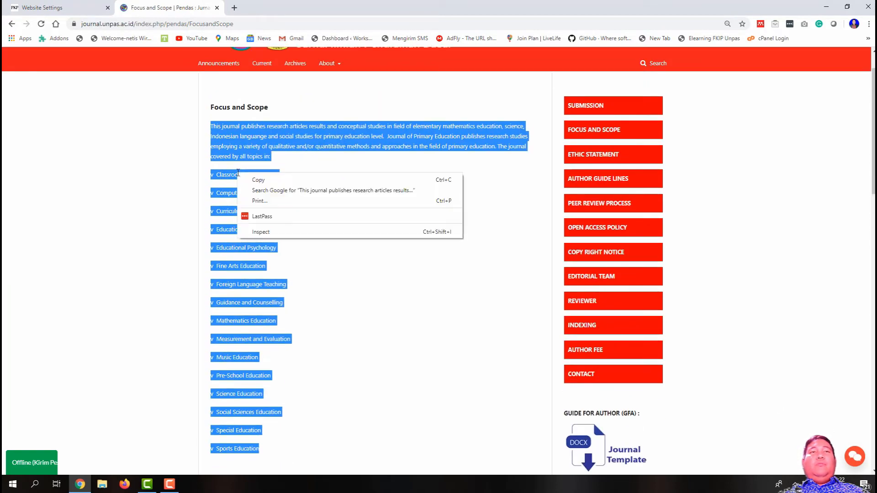
click(247, 180)
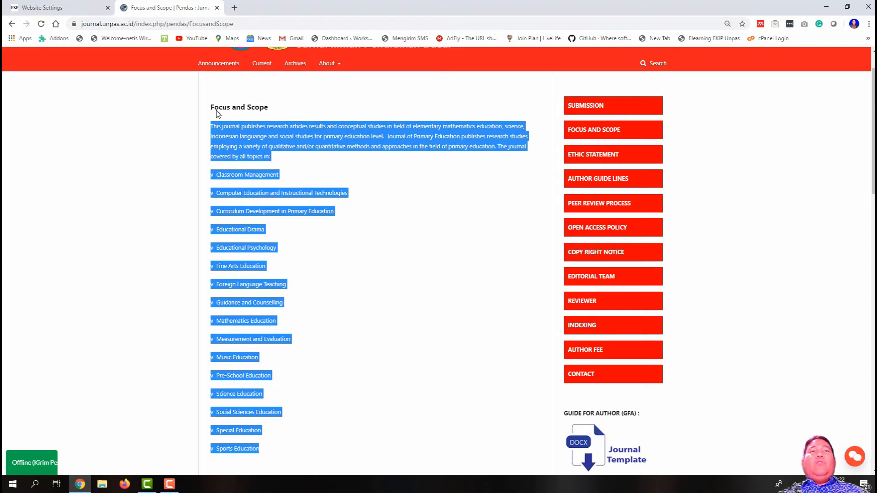
right_click(238, 136)
click(251, 137)
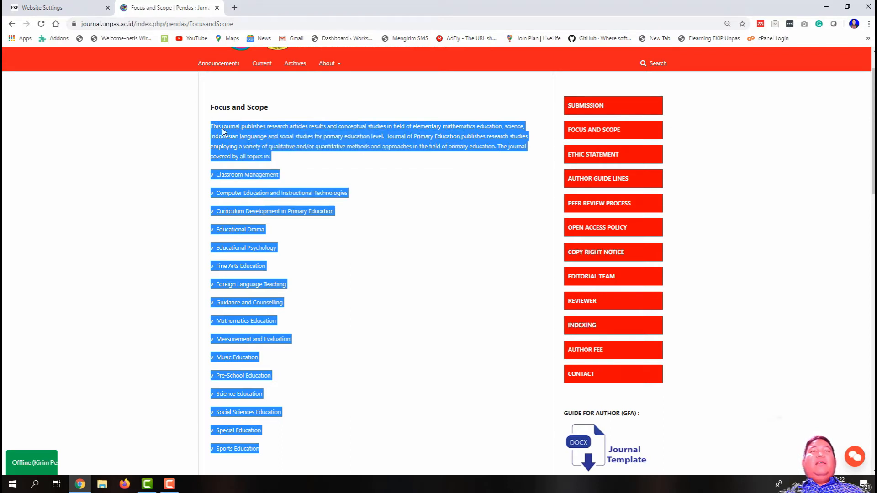
click(69, 9)
click(352, 259)
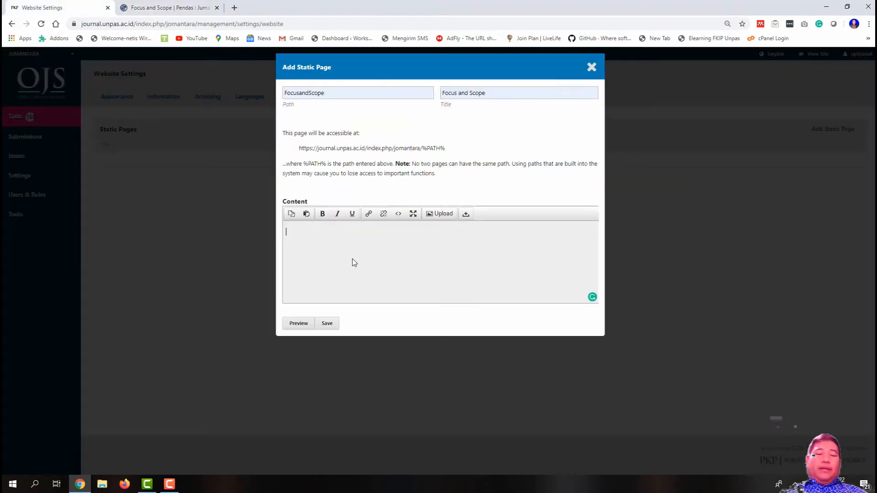
Step: Paste the Focus and Scope text into the page content and save the page
key(ctrl+v)
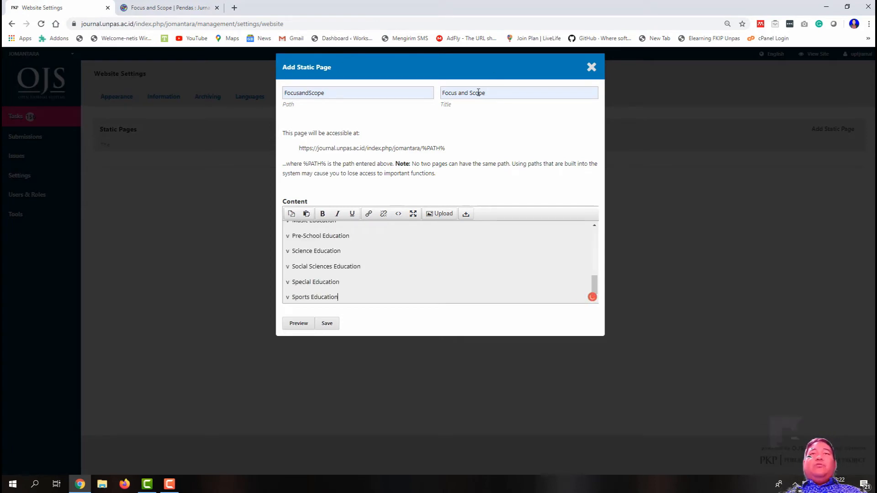
click(330, 326)
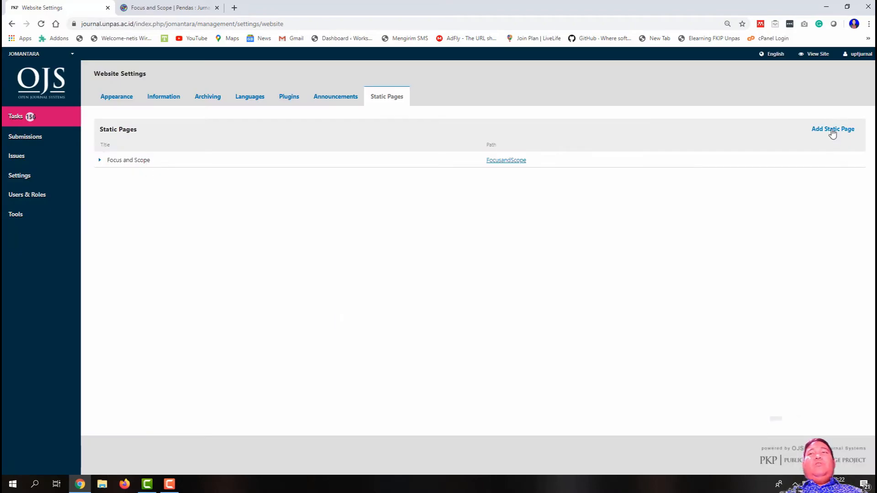
click(832, 131)
click(154, 5)
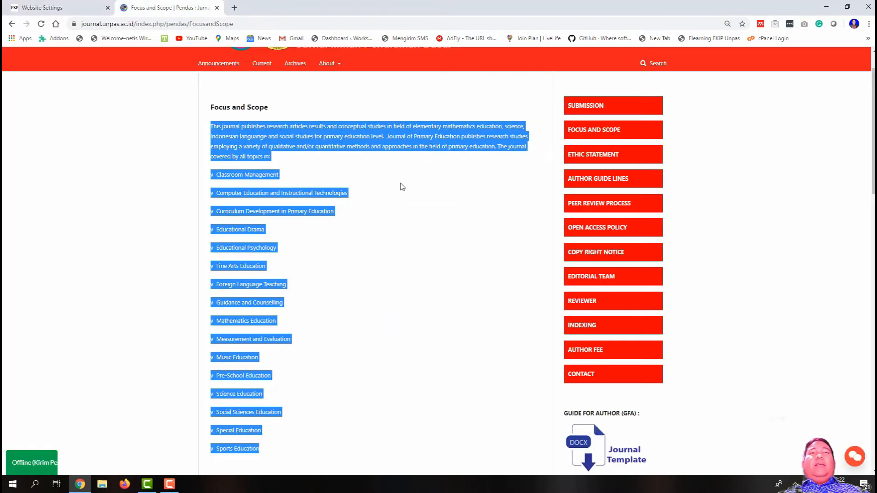
click(411, 196)
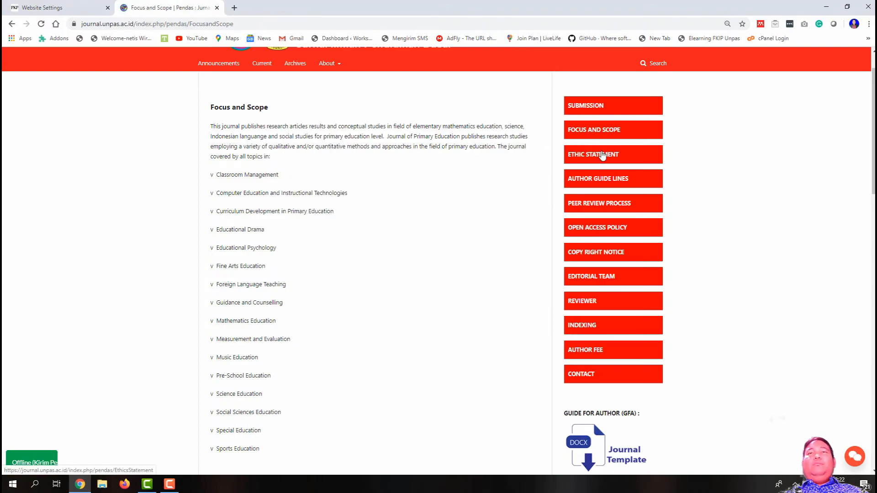
Step: Open the PENDAS Ethics Statement page and copy its text
click(603, 154)
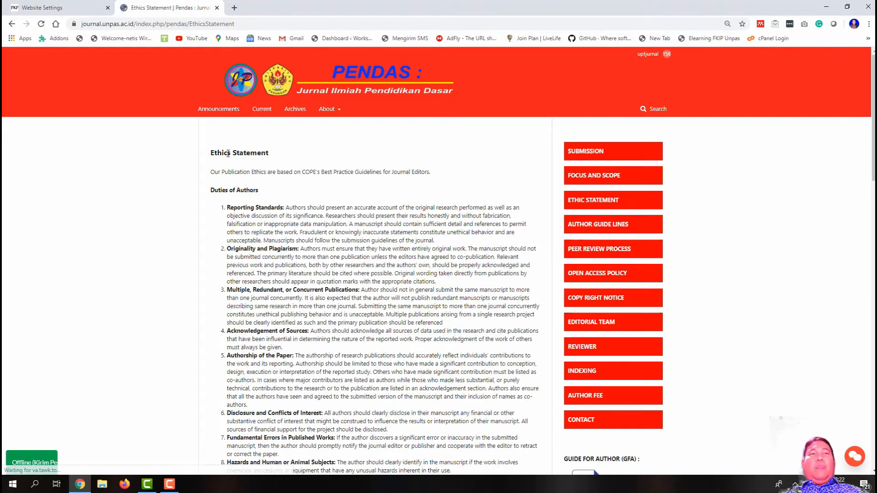
drag(208, 169, 378, 178)
right_click(264, 64)
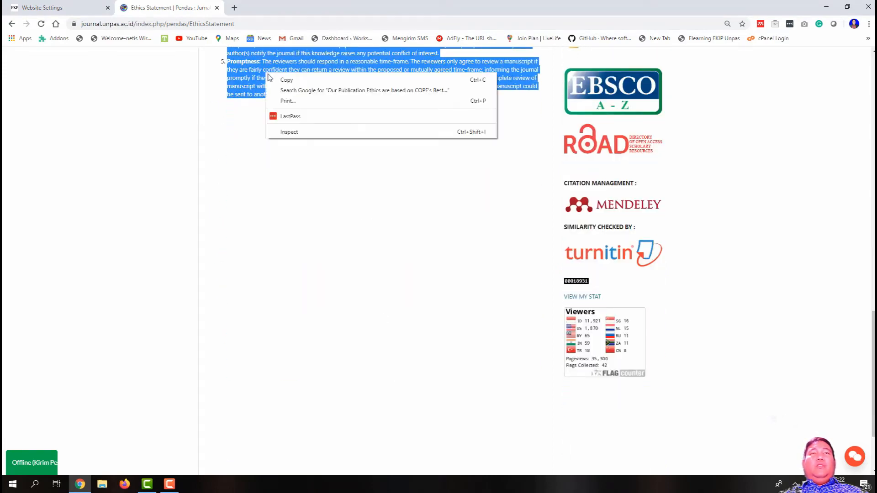
click(286, 78)
scroll(286, 79, up, 1)
click(42, 7)
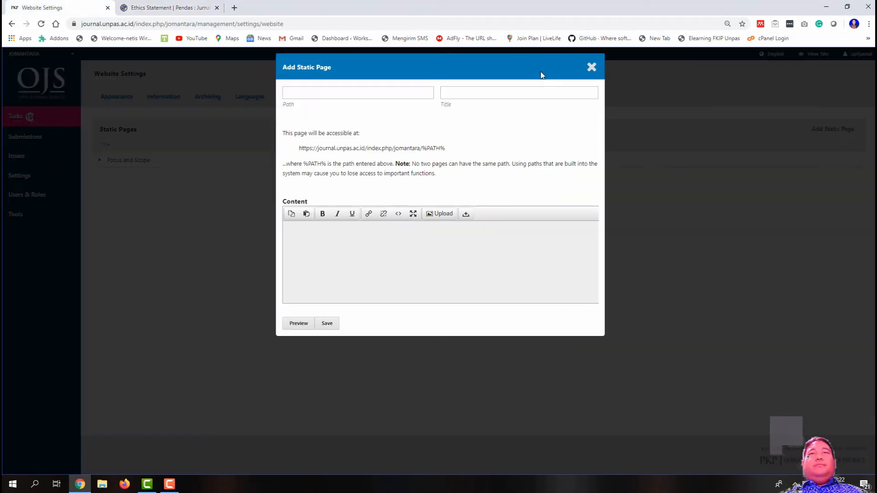
Step: Paste the ethics text as content, with path EthicsStatement and title Ethics Statement
click(421, 257)
key(ctrl+v)
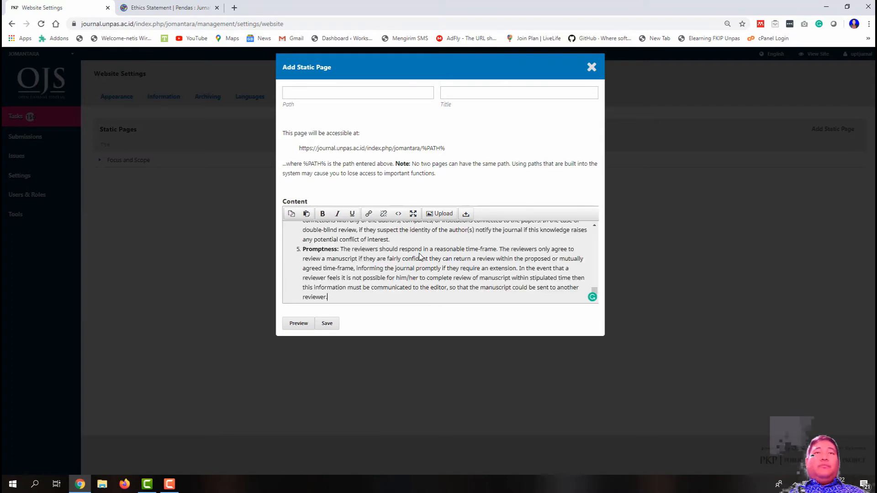
click(329, 95)
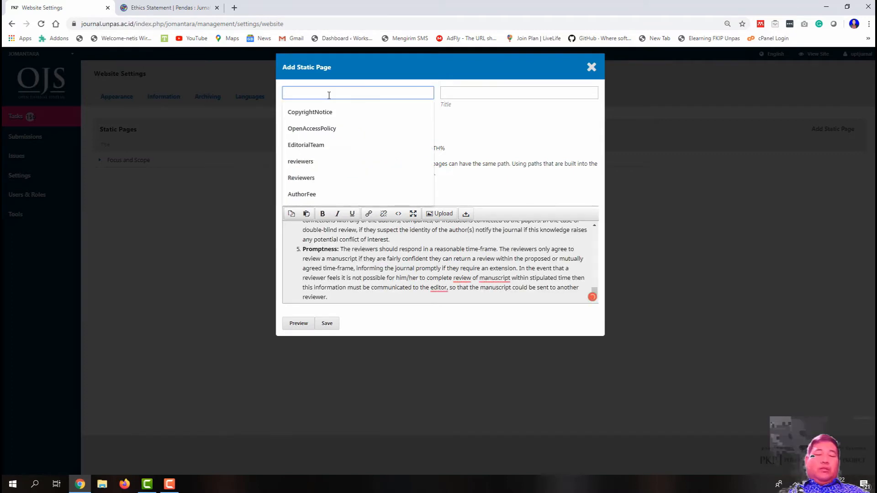
text(EthicsStatement)
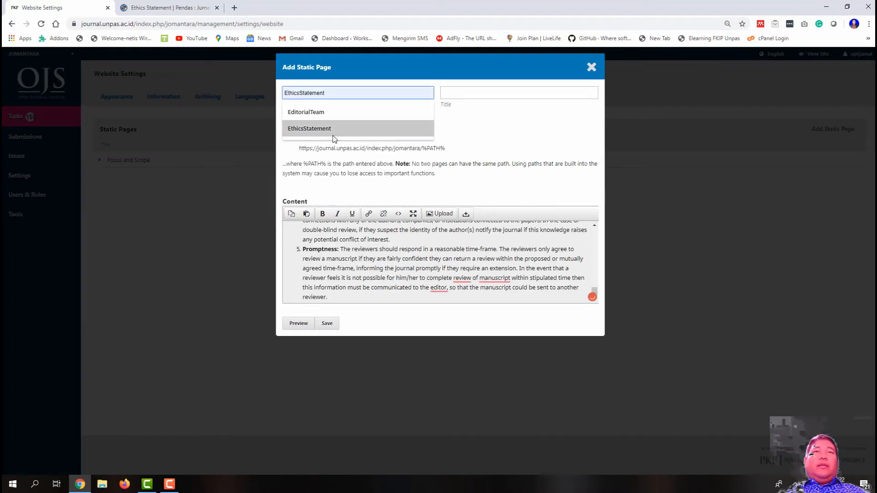
click(309, 129)
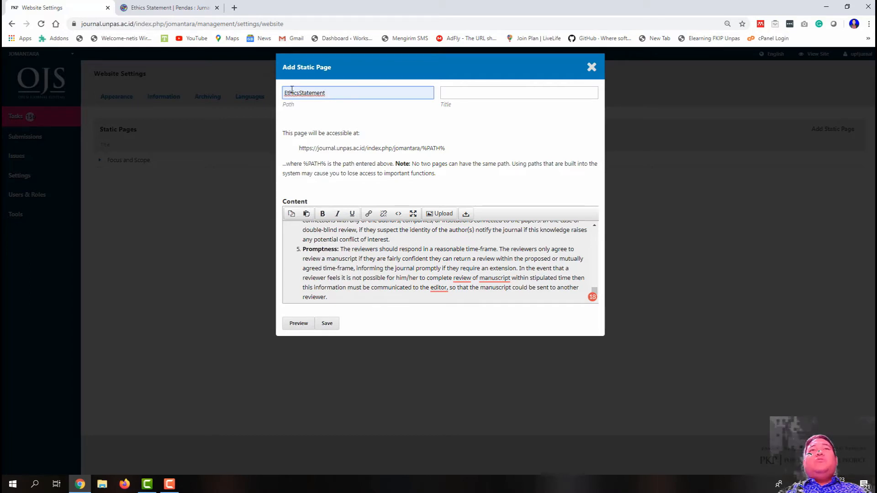
click(474, 94)
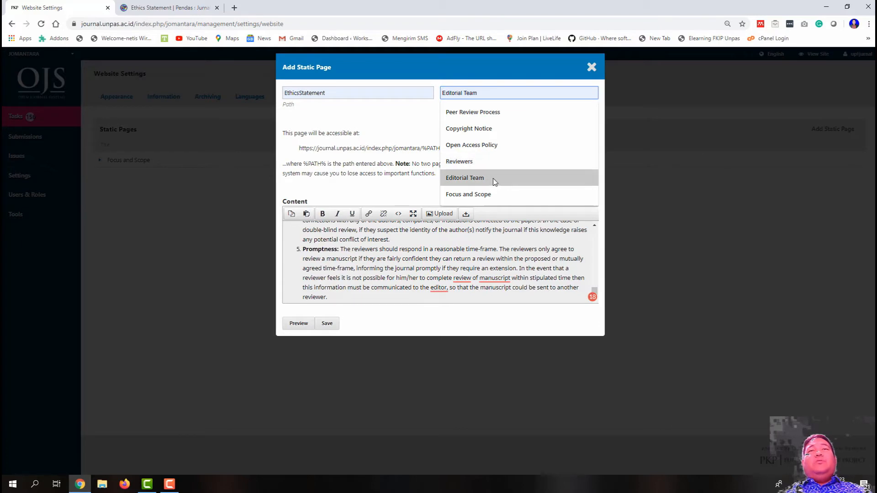
text(Ethics Statement)
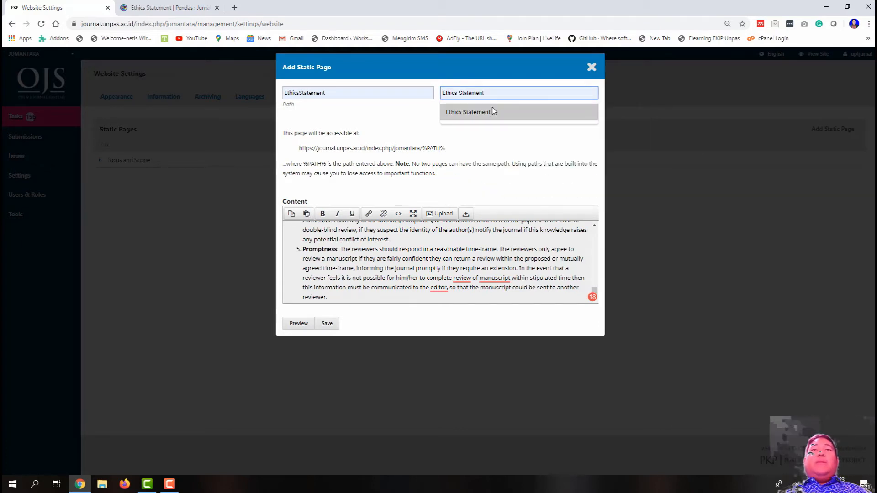
click(492, 113)
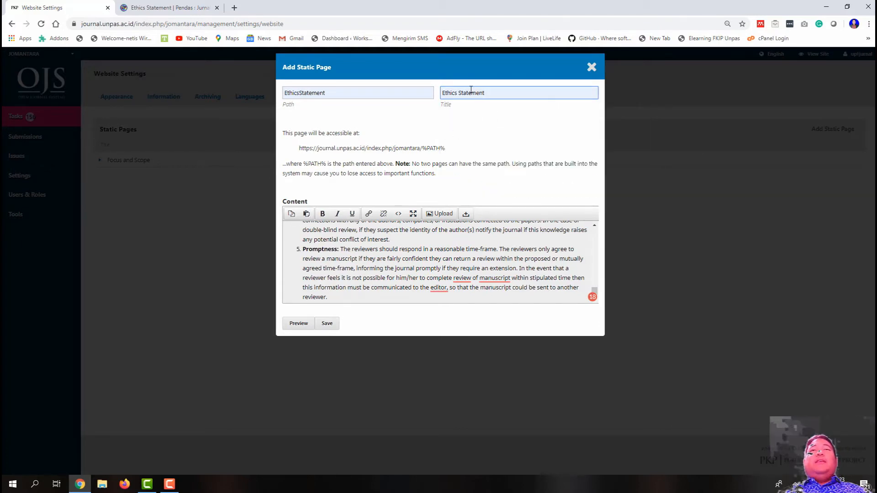
Step: Check the PENDAS Ethics Statement heading, then save the new Ethics Statement page
click(169, 4)
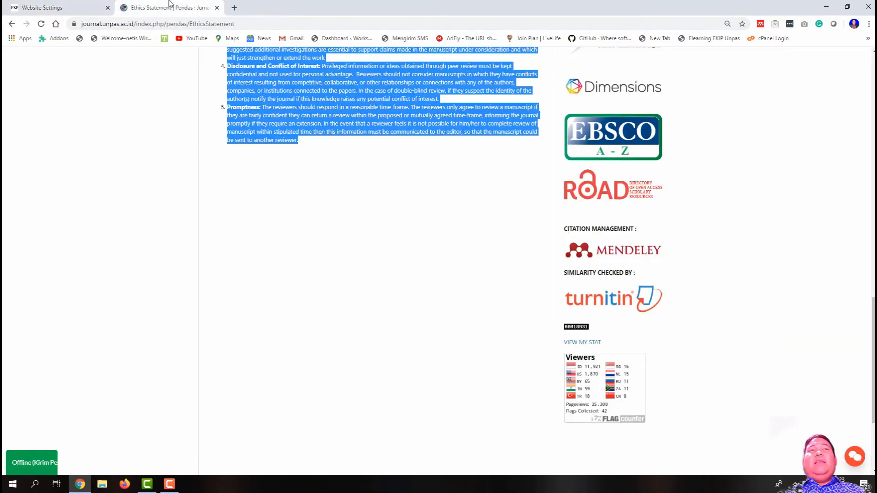
scroll(344, 158, up, 20)
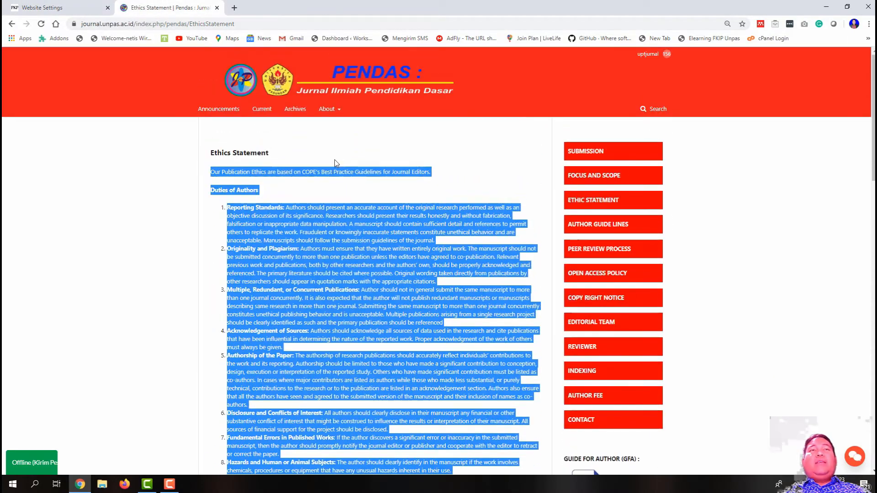
click(234, 151)
triple_click(234, 151)
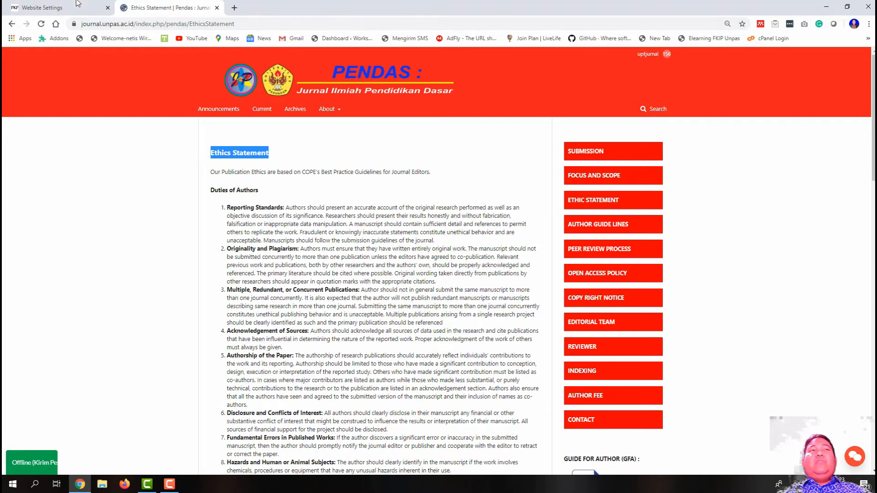
click(78, 6)
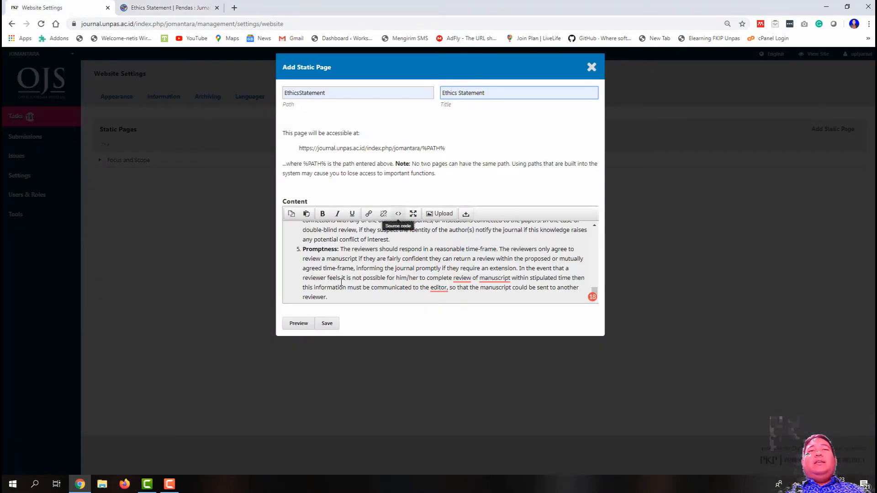
click(331, 323)
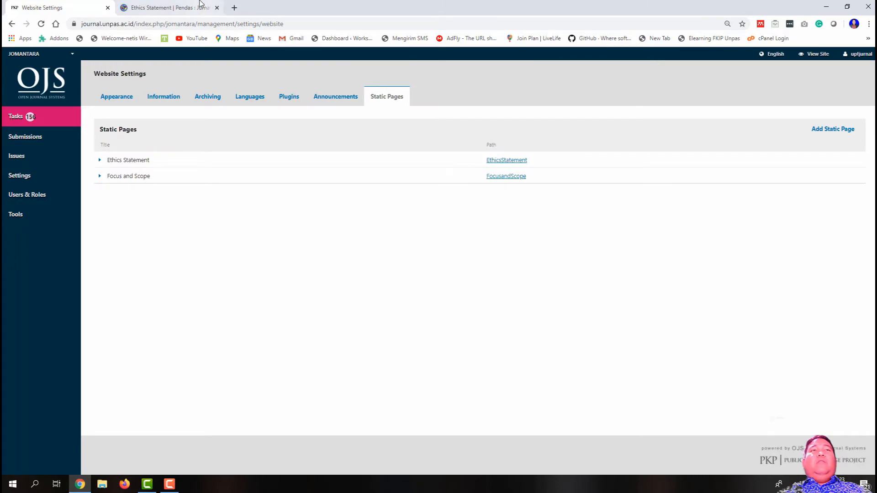
click(174, 7)
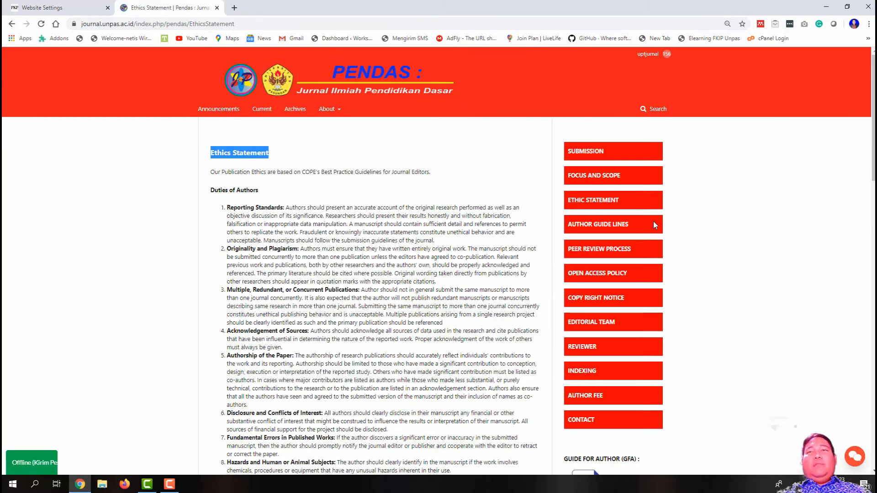
Step: Open the PENDAS Author Guidelines page and copy all of its guidelines text
click(635, 229)
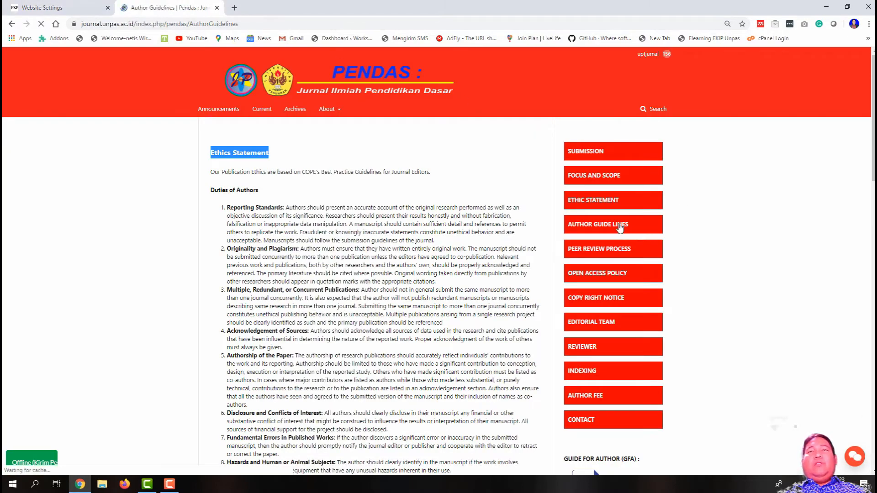
drag(210, 152, 529, 279)
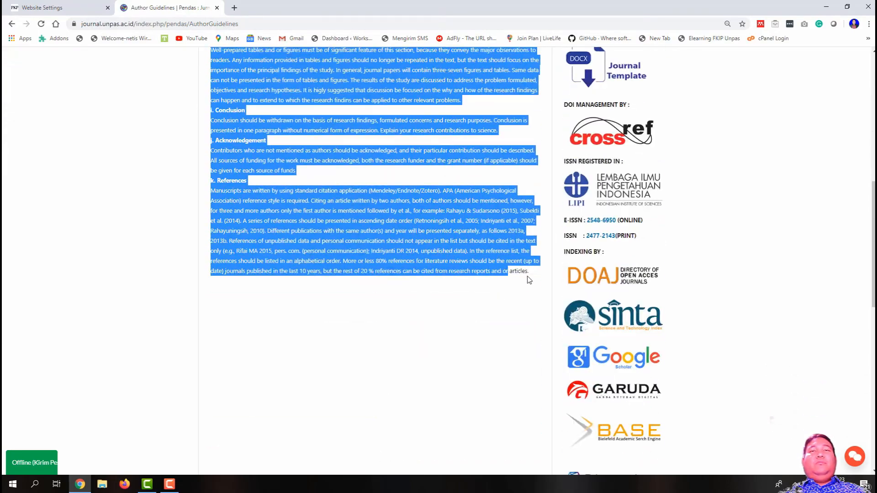
right_click(424, 237)
click(424, 238)
scroll(592, 362, up, 15)
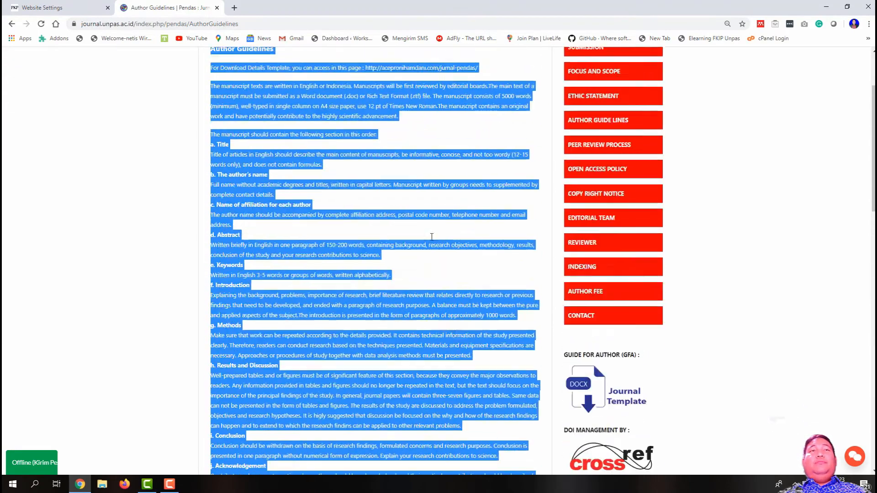
click(64, 3)
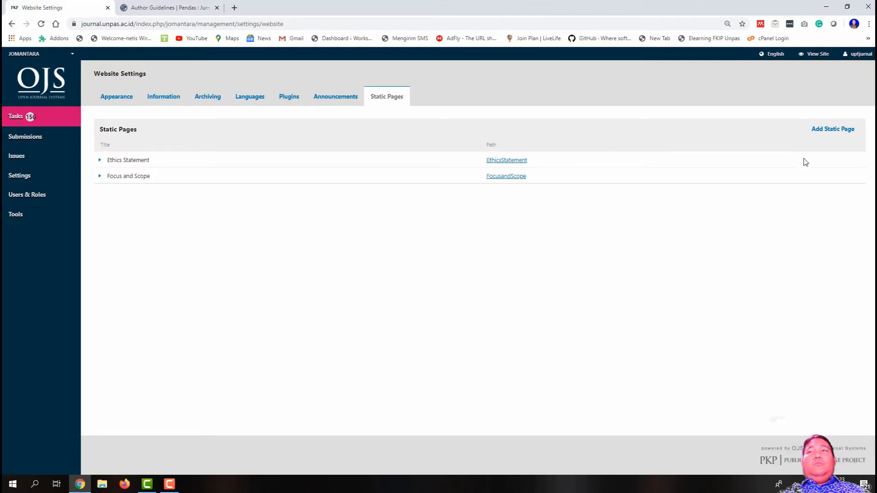
Step: Paste the guidelines into a new page's content, trying then undoing deletion of the heading and link
click(823, 129)
click(331, 229)
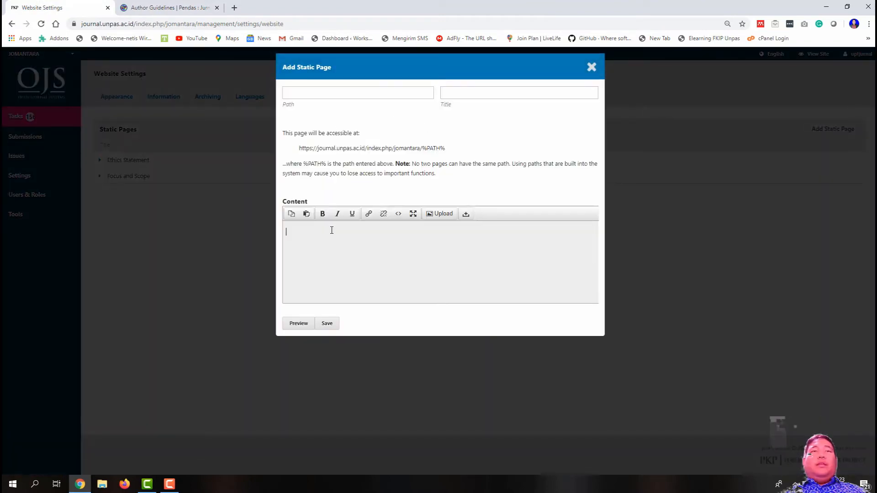
key(ctrl+v)
scroll(332, 230, up, 15)
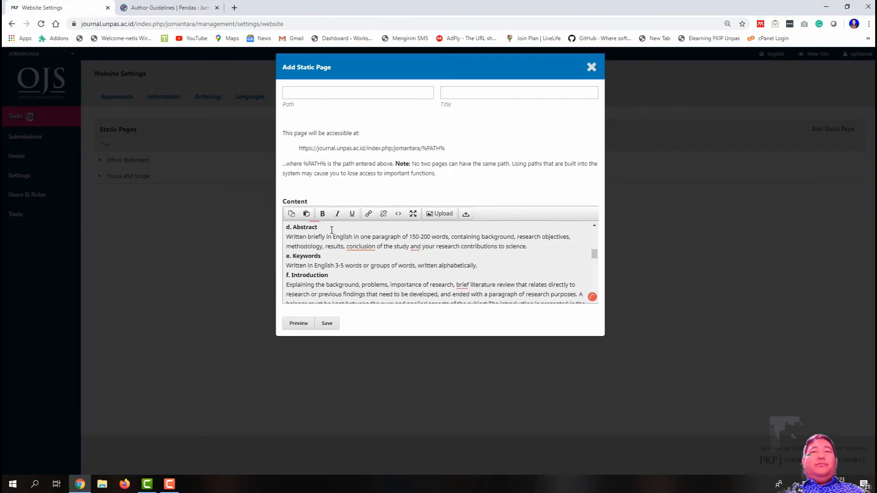
drag(572, 250, 454, 255)
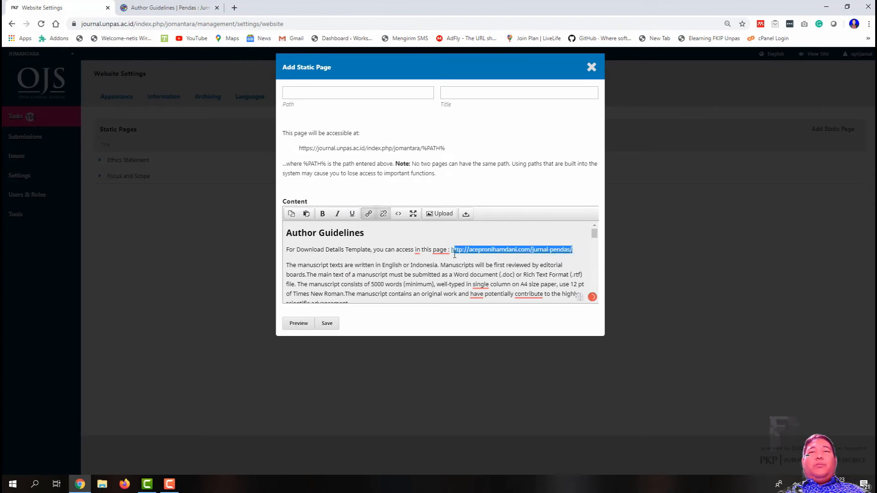
key(BackSpace)
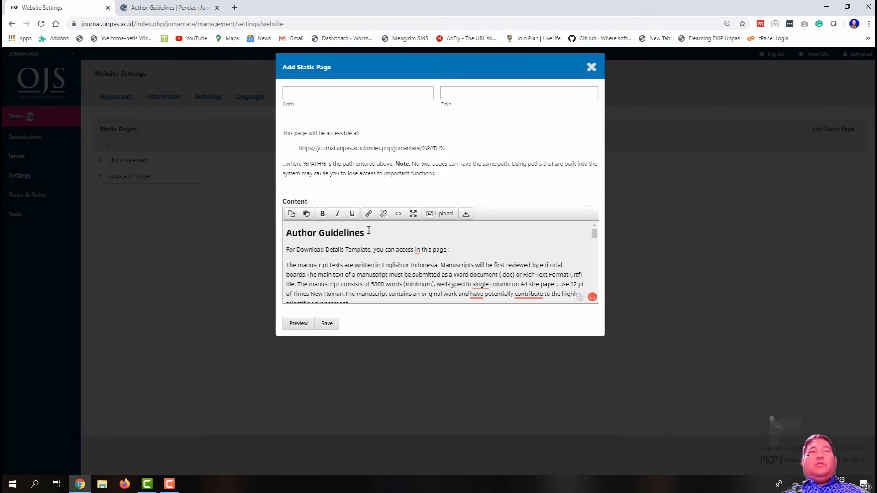
drag(368, 230, 249, 234)
key(BackSpace)
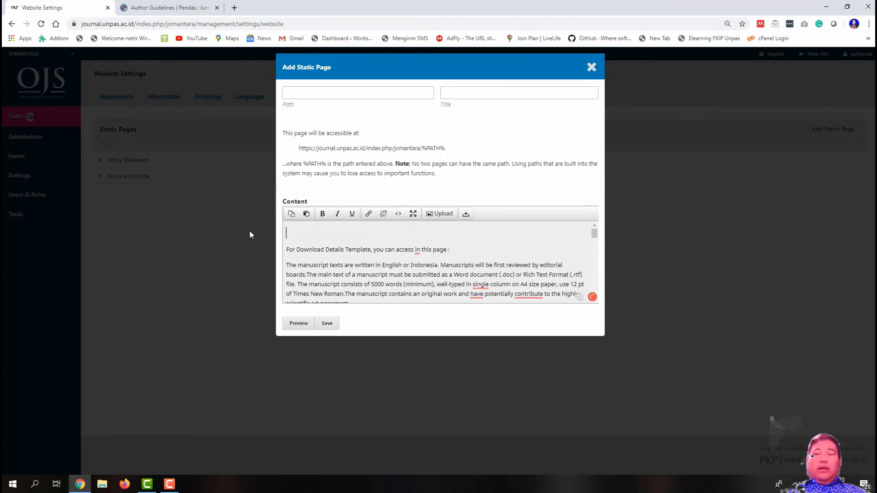
key(BackSpace)
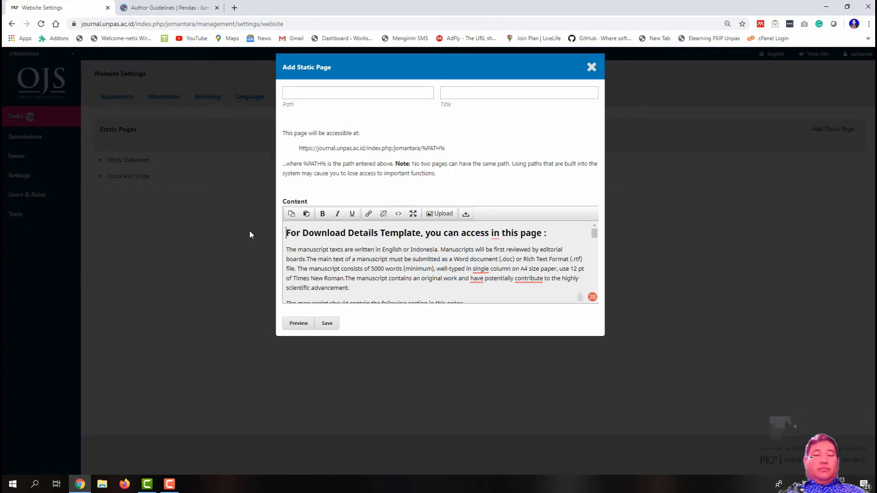
key(ctrl+z)
key(ctrl+z)
key(ctrl+z)
key(ctrl+z)
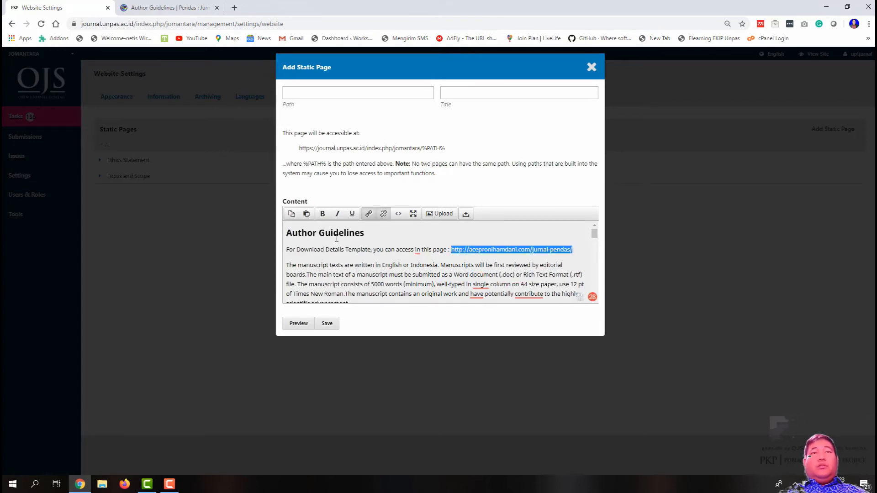
Step: Move the Author Guidelines heading into the Title field and delete the template link URL
click(364, 233)
shift+click(288, 236)
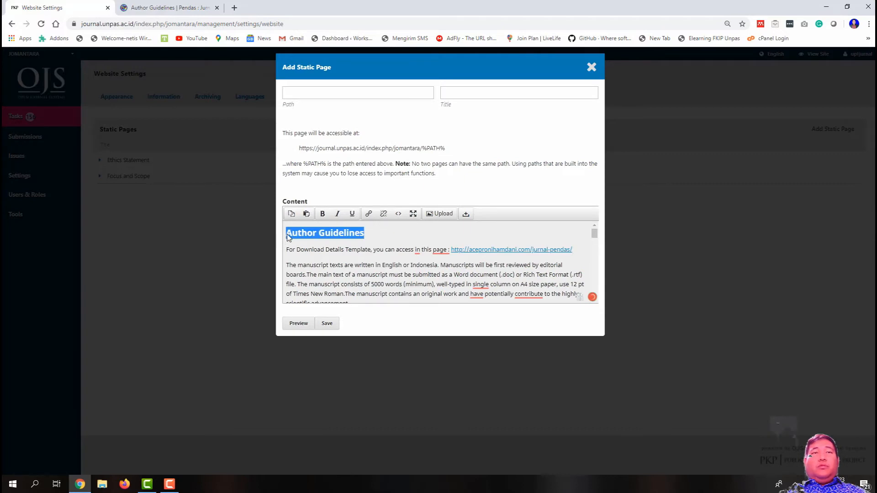
key(ctrl+x)
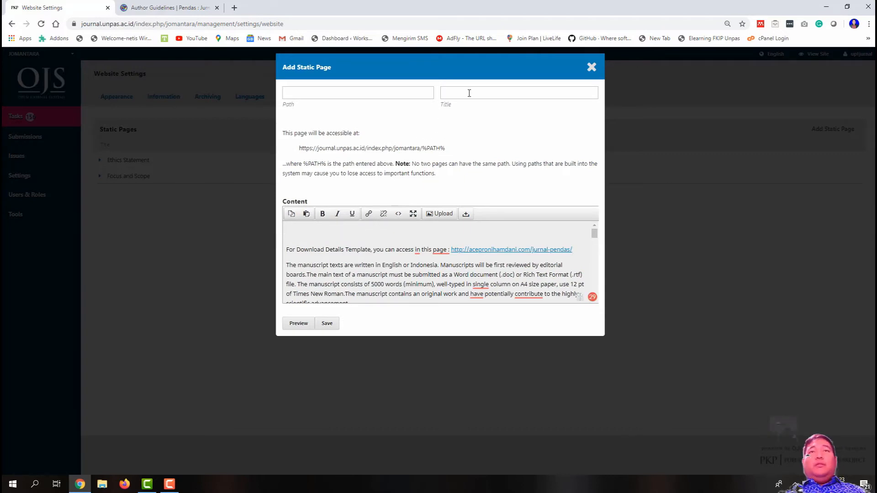
click(469, 91)
key(ctrl+v)
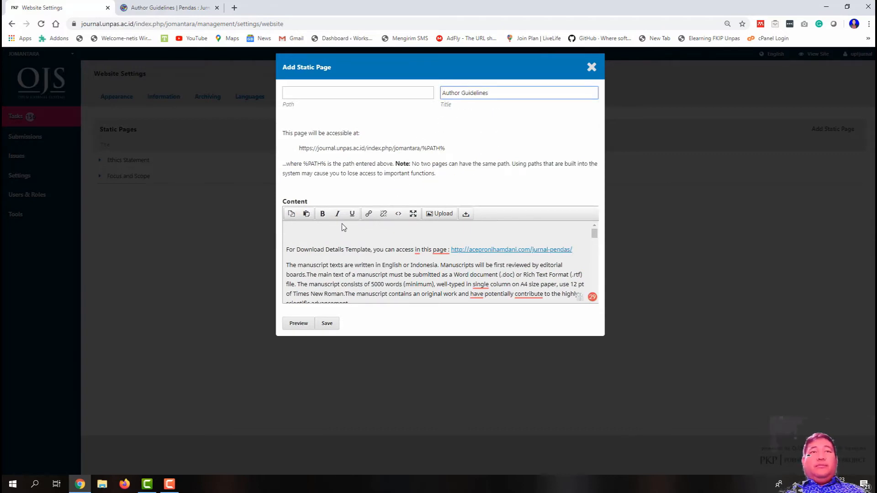
click(287, 252)
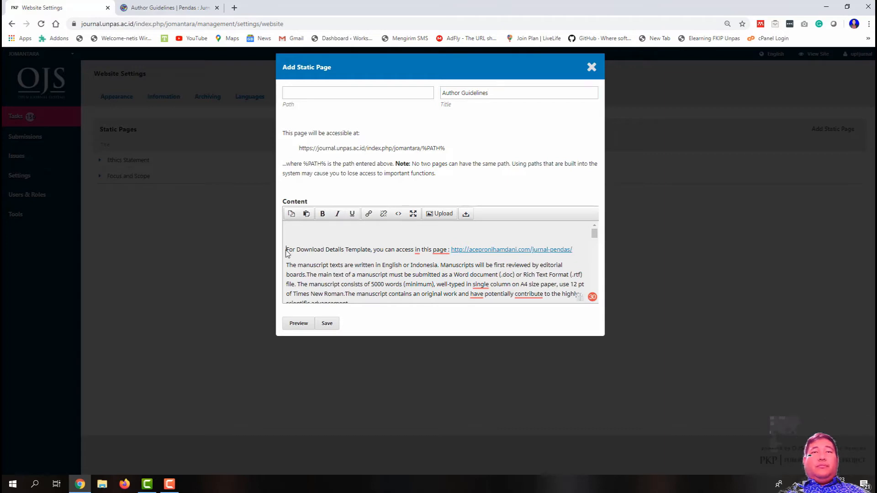
key(BackSpace)
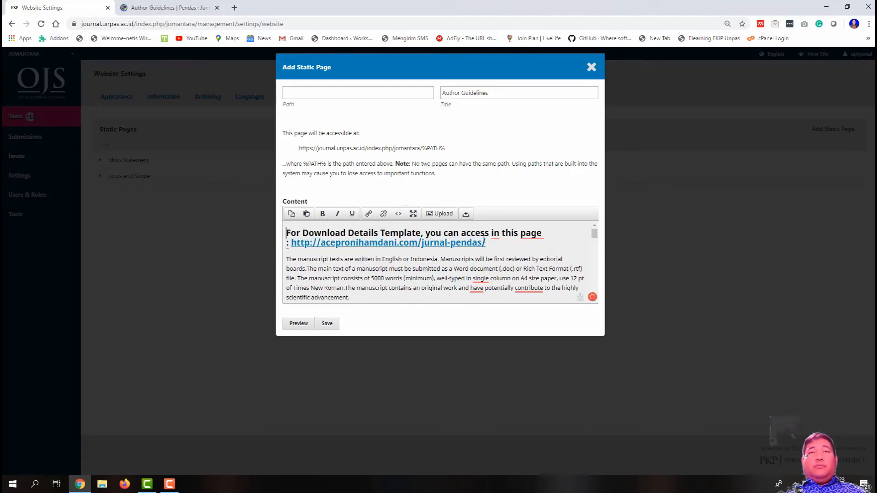
drag(485, 242, 281, 246)
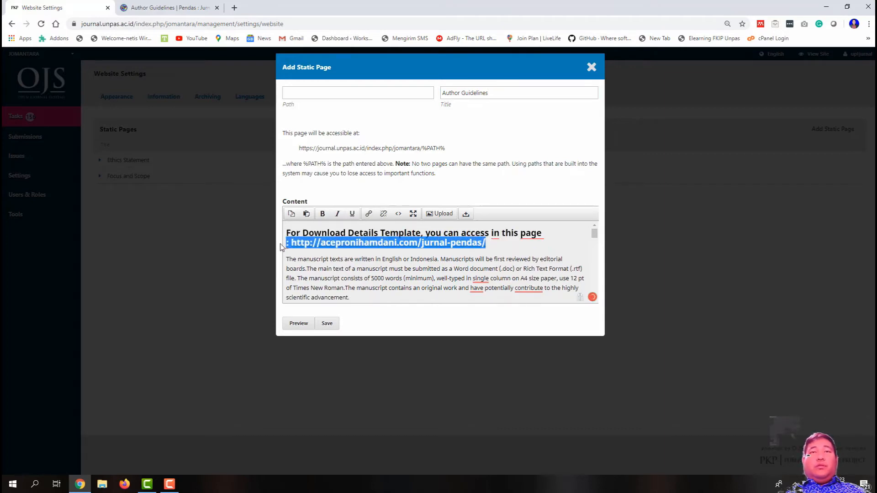
key(BackSpace)
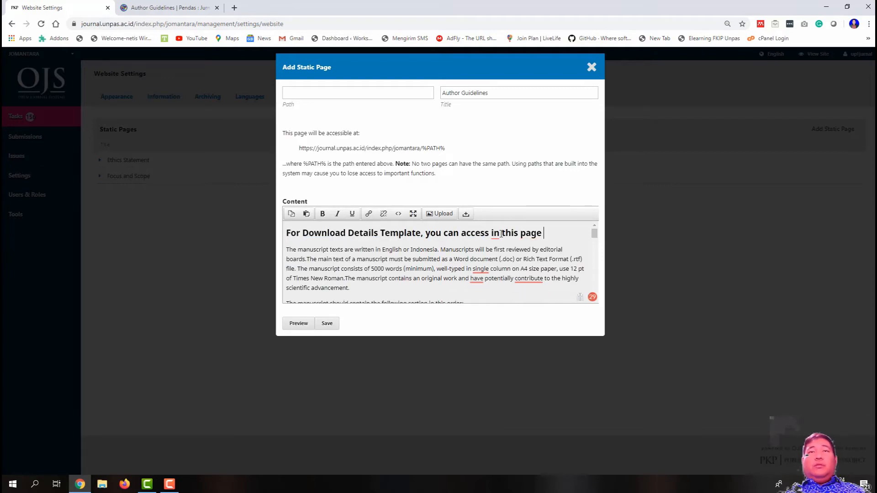
drag(552, 231, 235, 225)
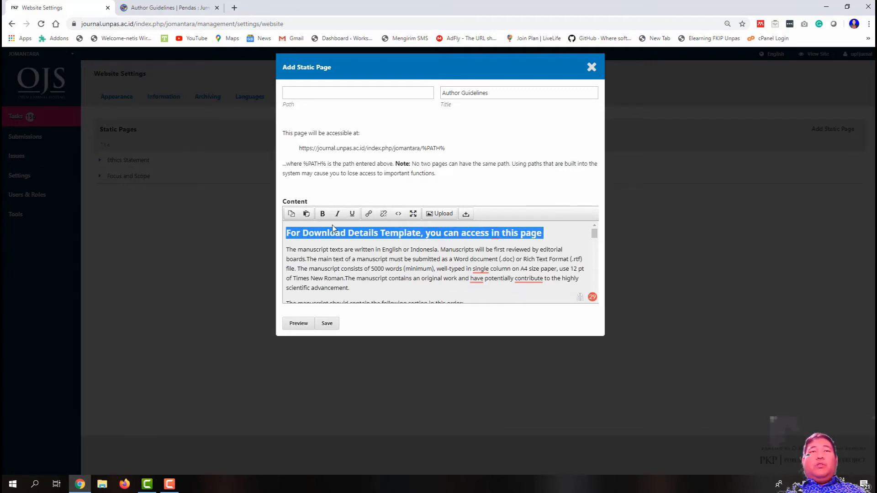
Step: Turn the first content line from a heading into a plain paragraph via the HTML source
click(398, 214)
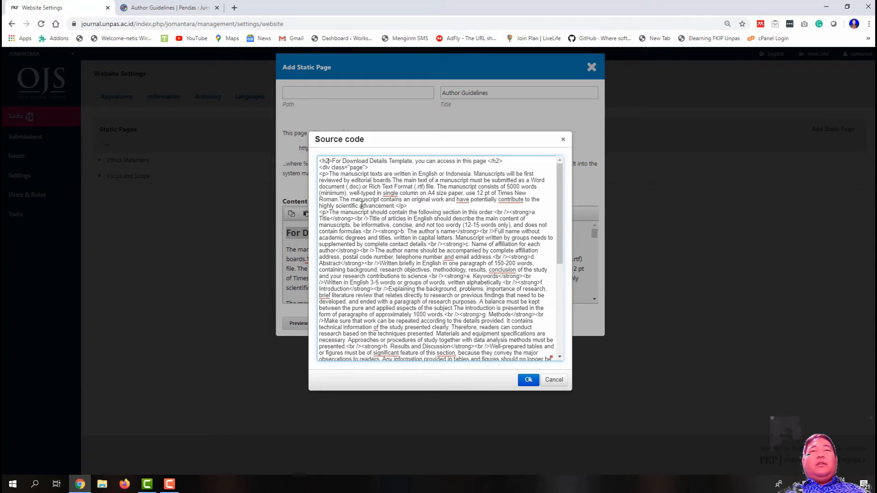
key(BackSpace)
key(BackSpace)
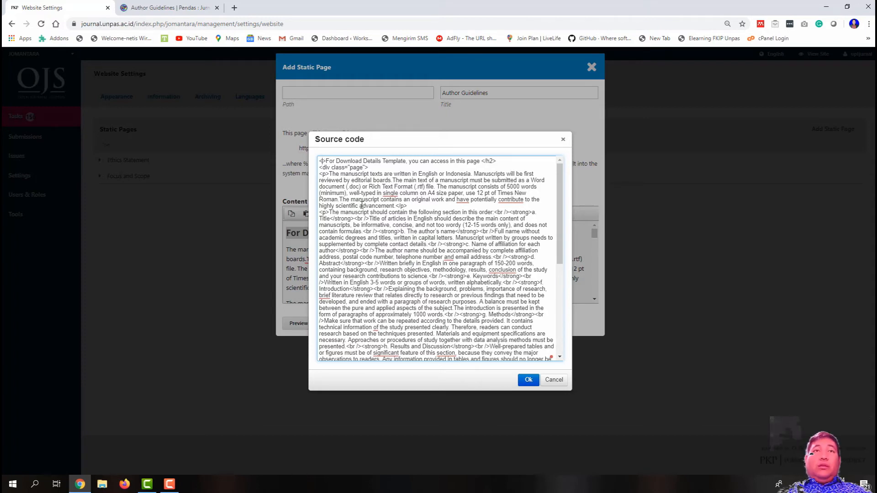
text(p)
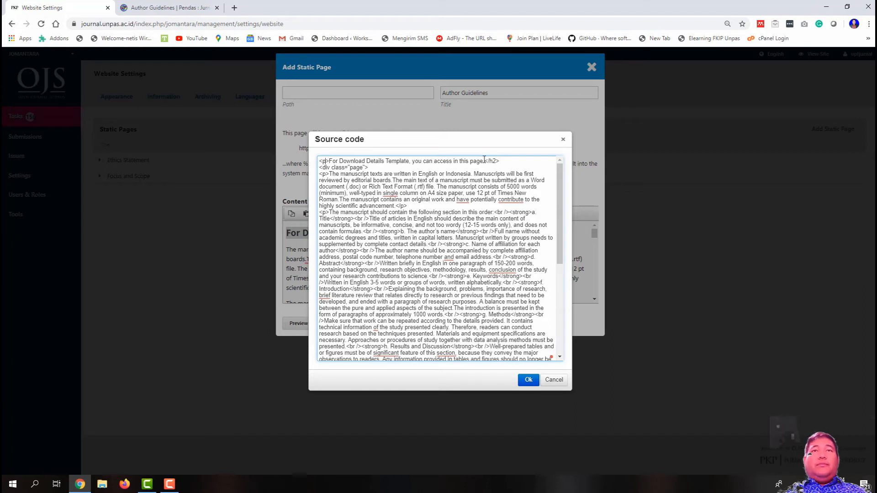
key(BackSpace)
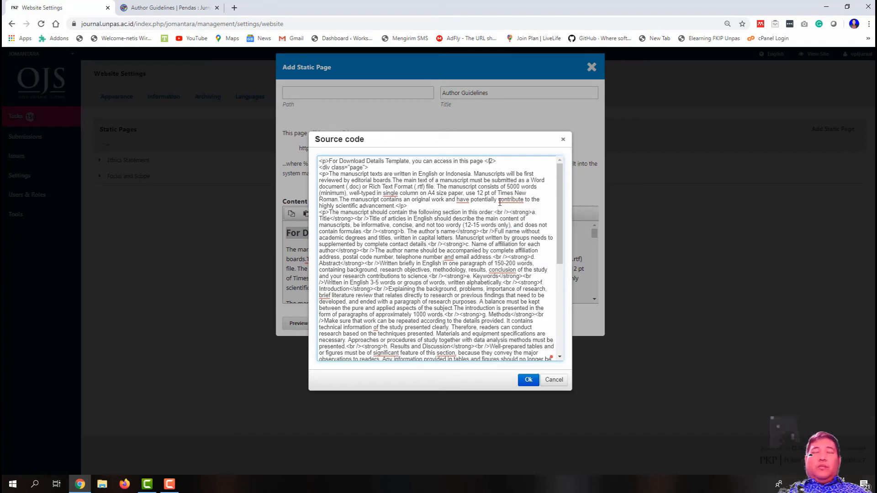
click(528, 380)
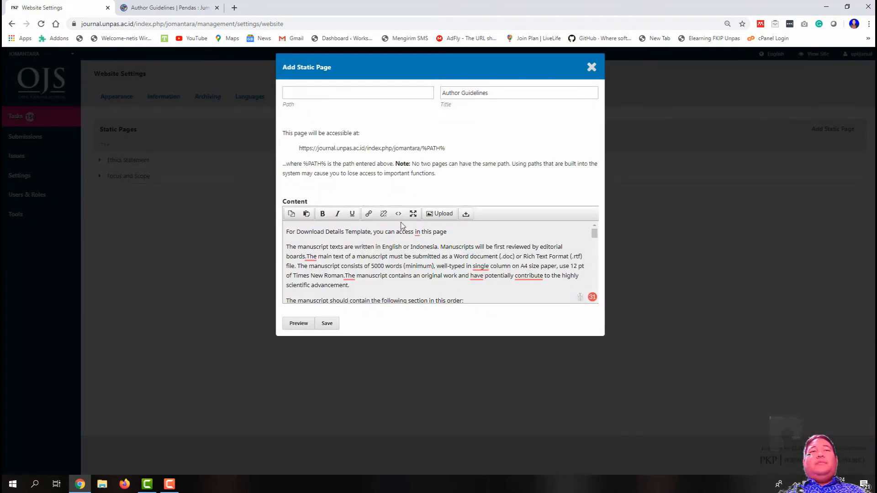
drag(456, 230, 286, 231)
click(322, 214)
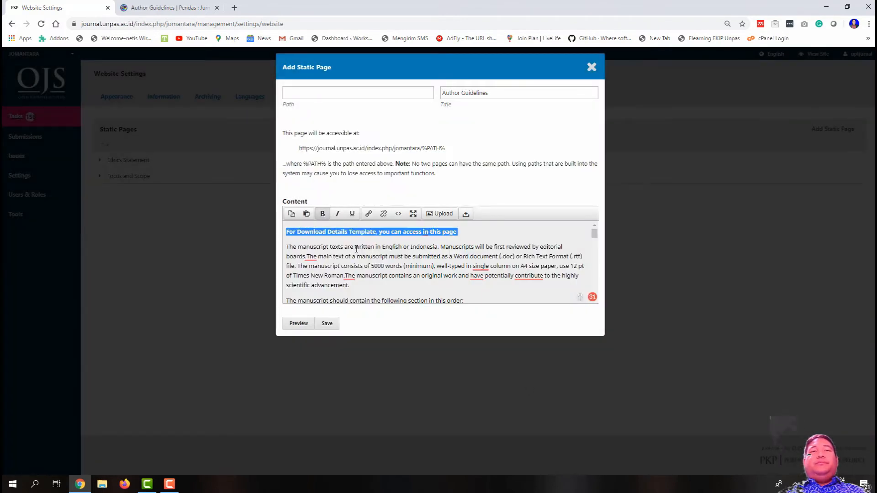
click(374, 266)
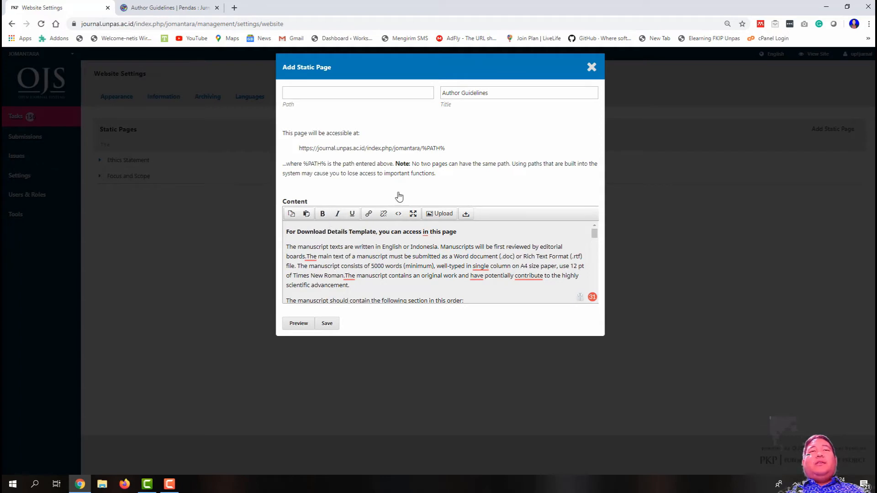
drag(456, 232, 269, 225)
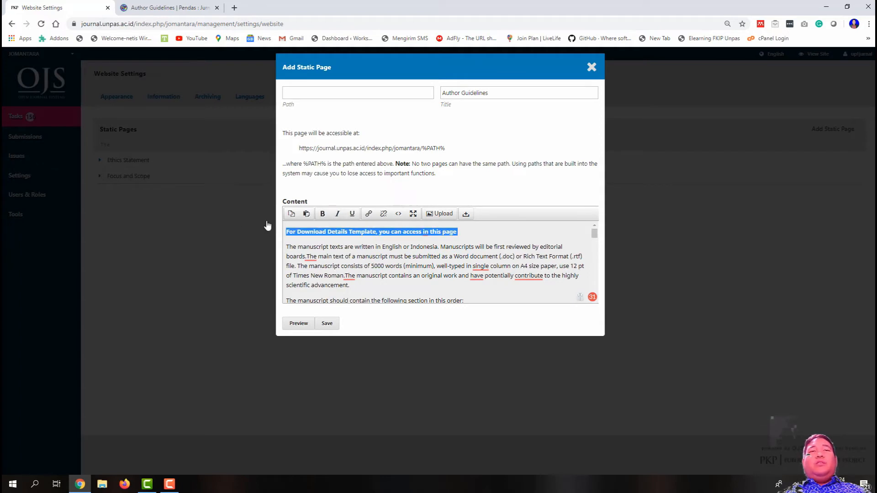
click(323, 213)
Step: Set the path to AuthorGuideLine and save the Author Guidelines page
click(342, 92)
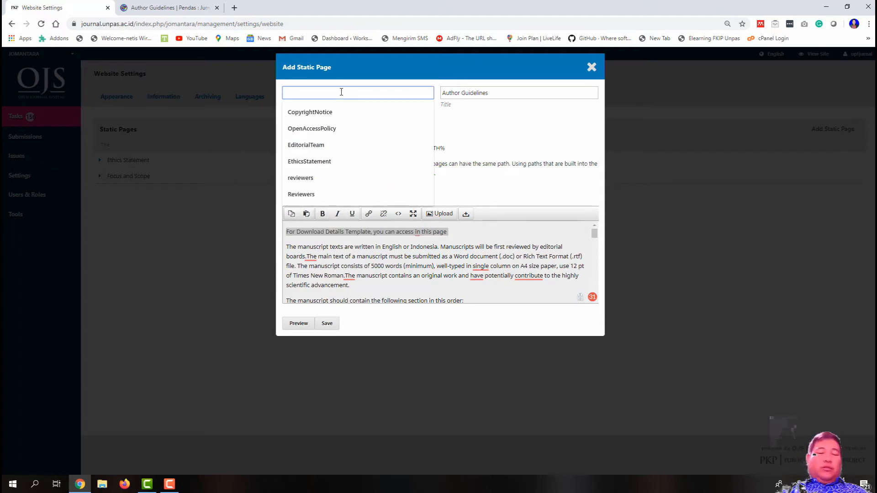
text(AuthorGuideLine)
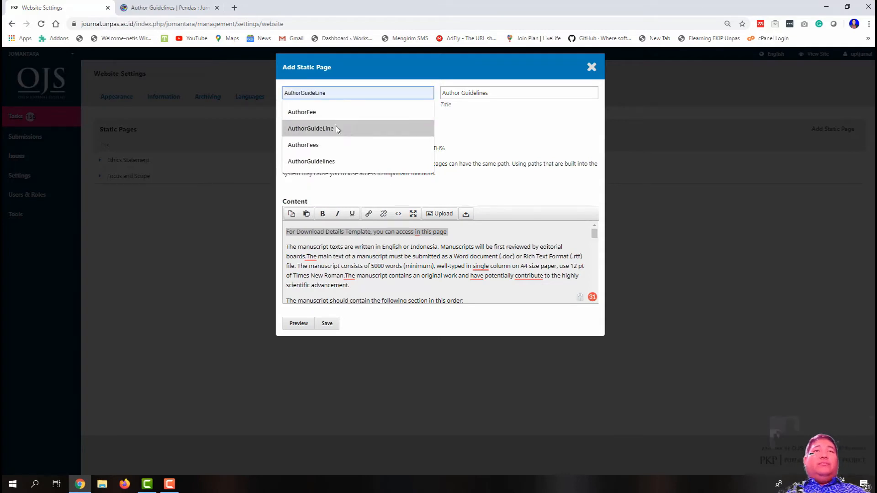
click(336, 127)
click(326, 325)
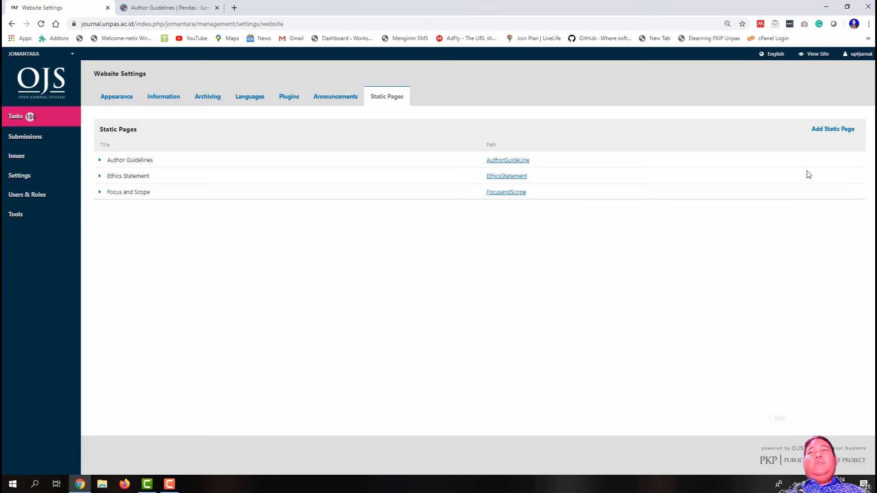
click(833, 131)
Step: Copy the PENDAS Peer Review Process paragraph and paste it into the new page content
click(169, 7)
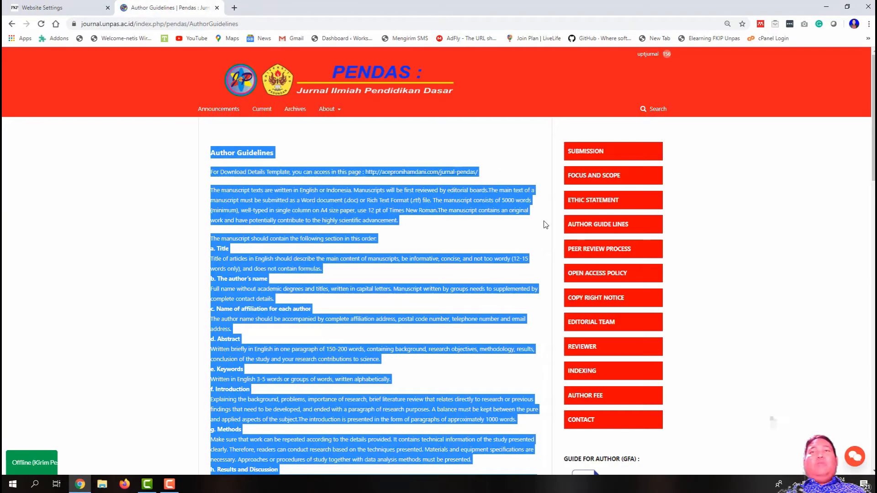
right_click(604, 254)
click(594, 249)
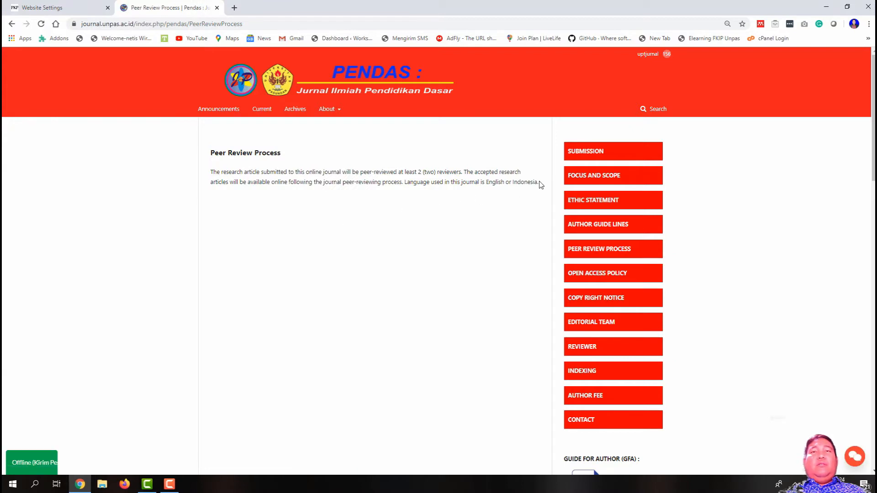
drag(539, 182, 185, 177)
right_click(228, 180)
click(242, 187)
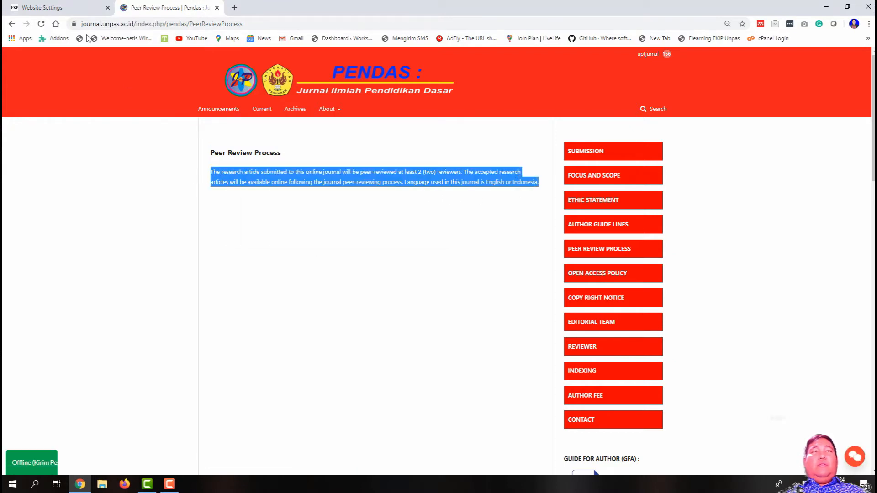
click(46, 8)
click(367, 236)
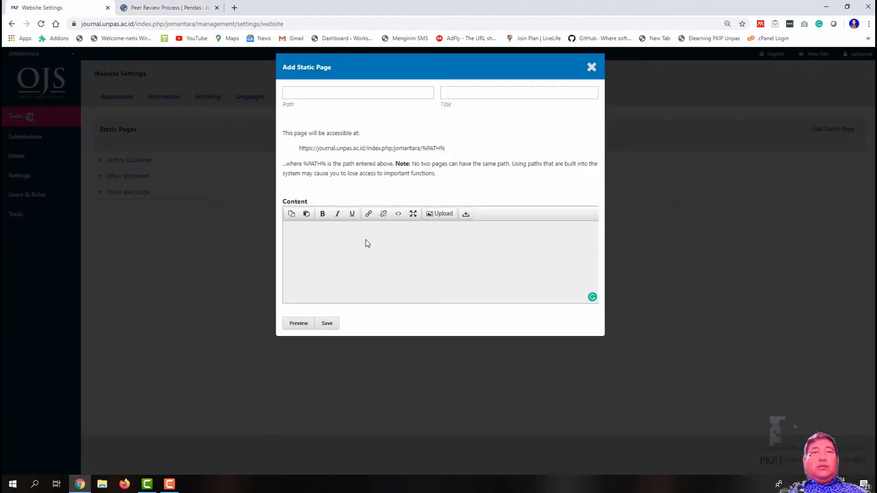
key(ctrl+v)
Step: Set the title Peer Review Process and the path from autofill
click(166, 7)
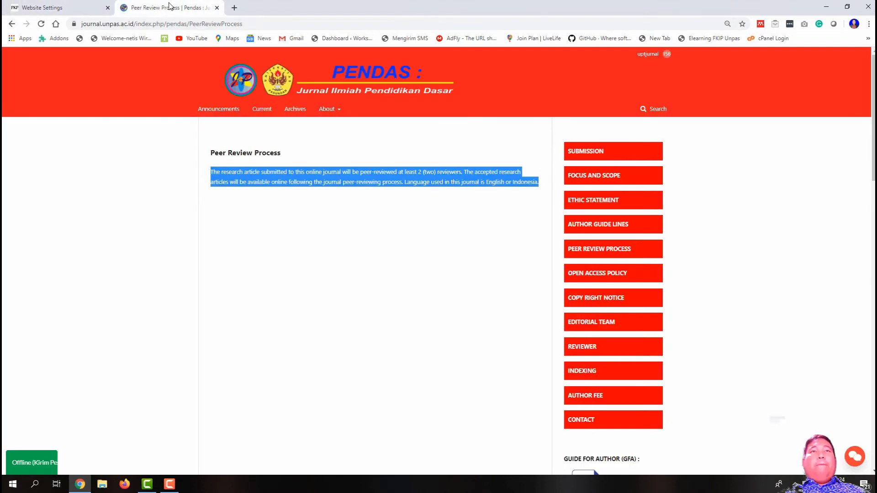
click(64, 5)
click(457, 92)
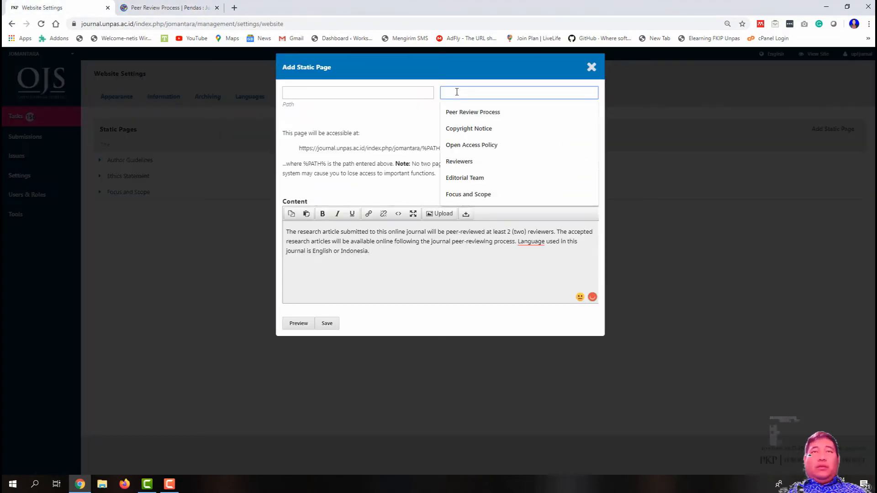
click(473, 112)
click(338, 94)
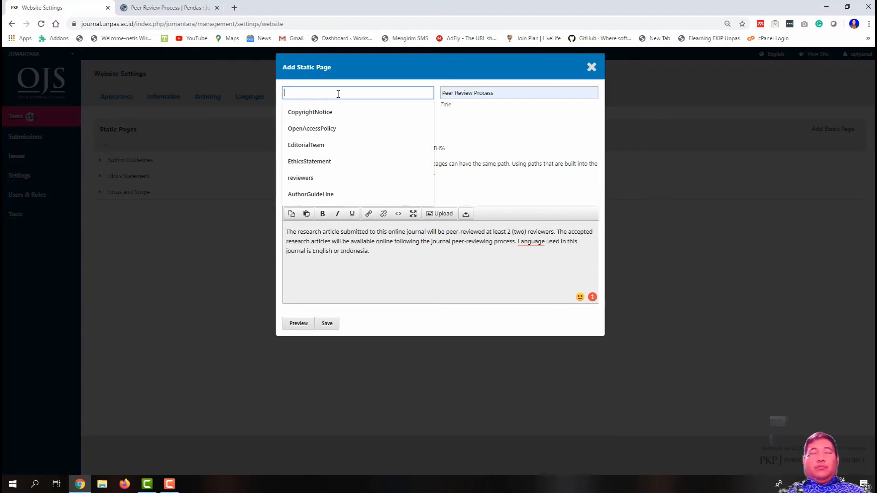
text(PeerReviewProcess)
click(326, 113)
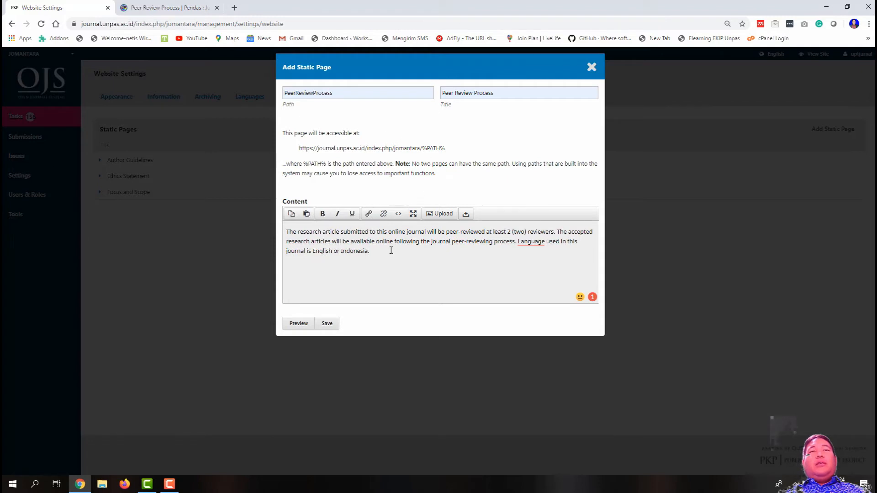
Step: Correct the path to PeerReviewProcess without a space, restore the paragraph, and save
drag(391, 250, 282, 232)
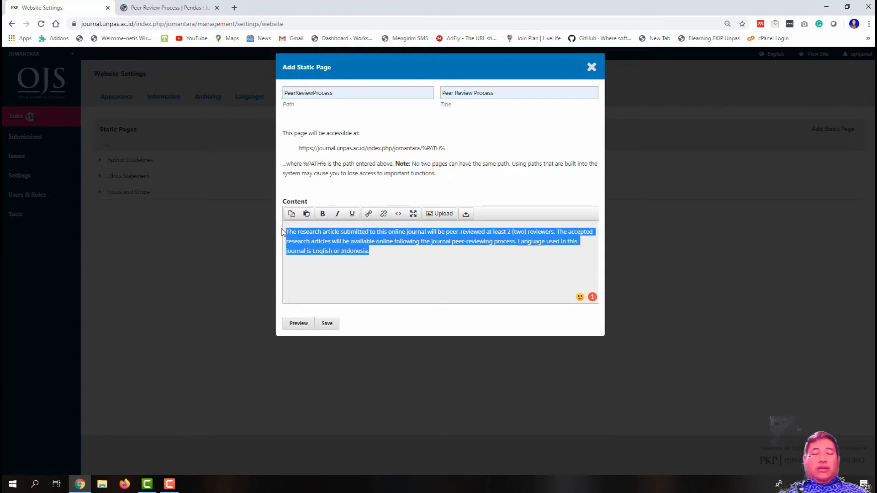
key(Delete)
click(313, 93)
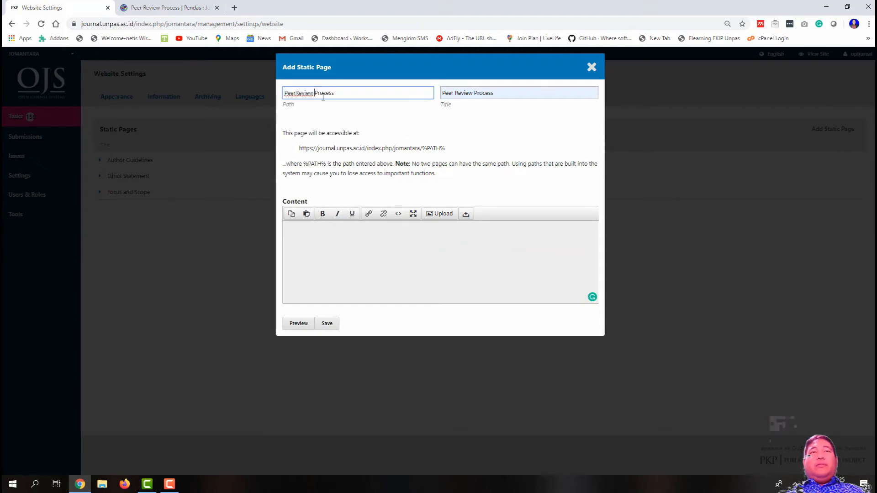
click(368, 257)
click(332, 322)
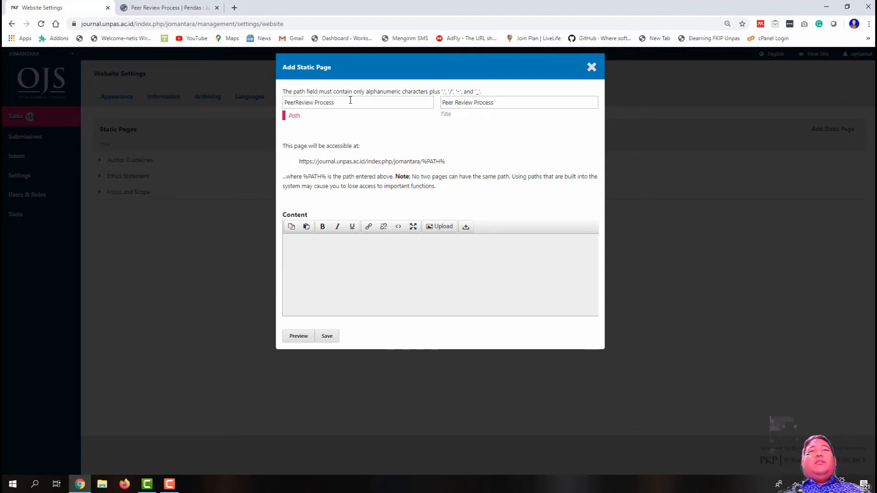
click(376, 253)
key(ctrl+v)
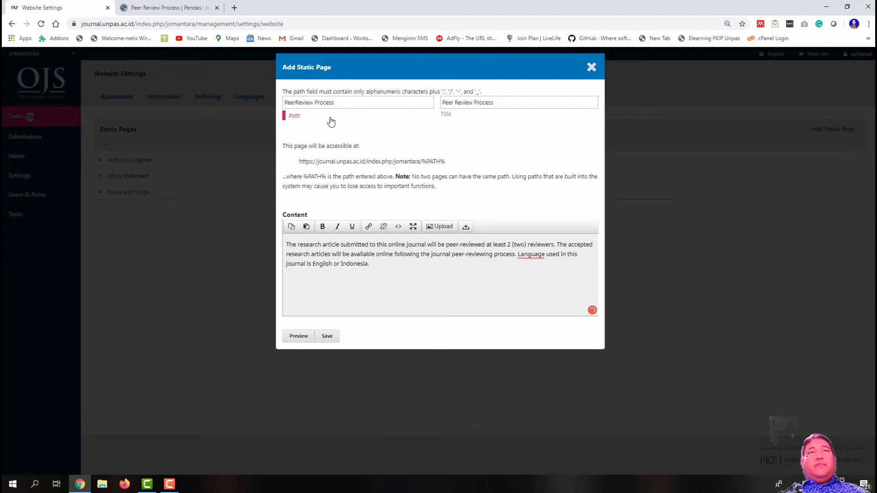
click(317, 101)
key(BackSpace)
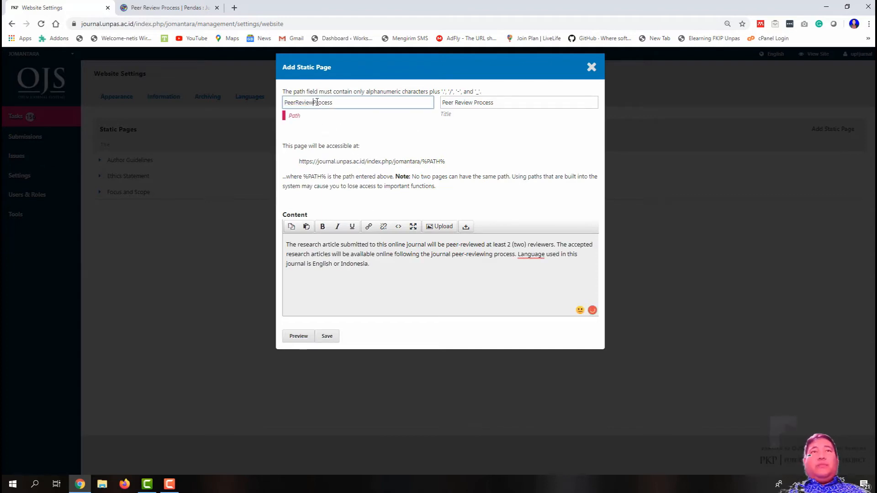
click(330, 336)
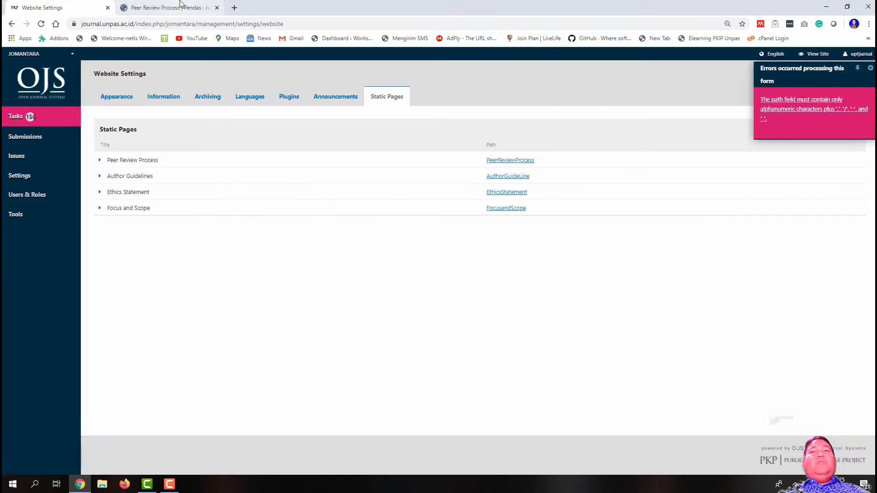
click(183, 8)
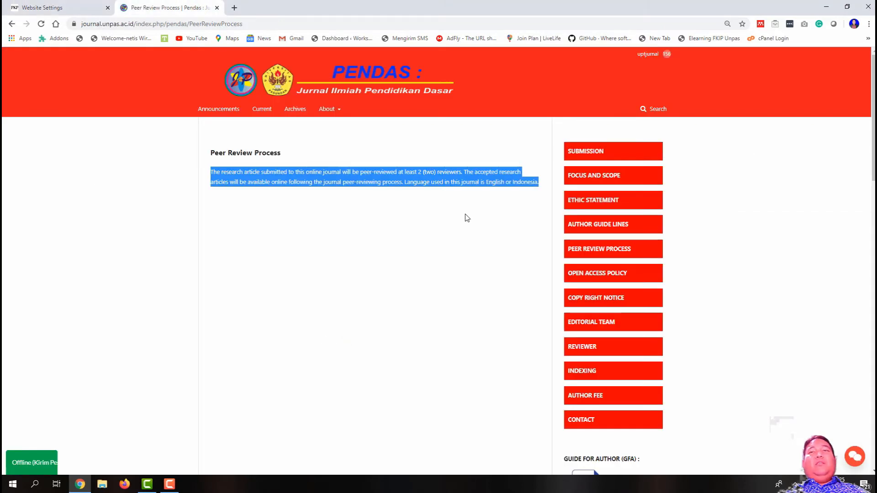
Step: Copy the PENDAS Open Access Policy text and paste it into a new static page
right_click(610, 276)
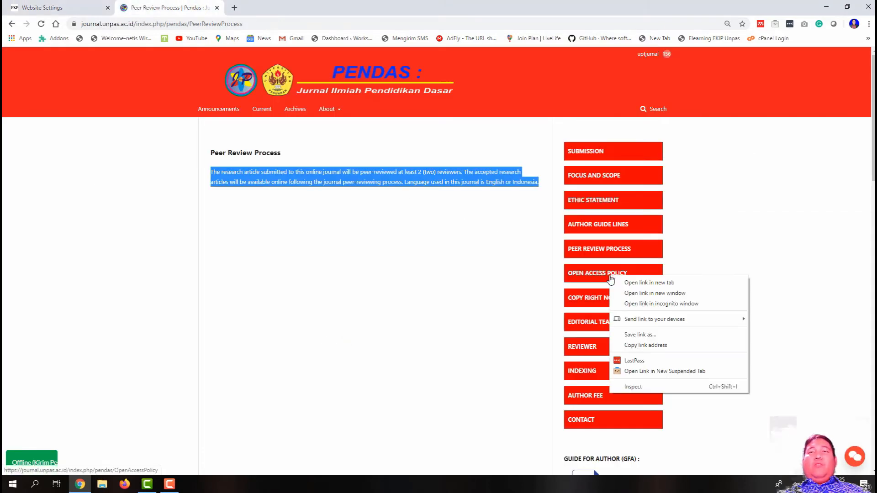
click(598, 274)
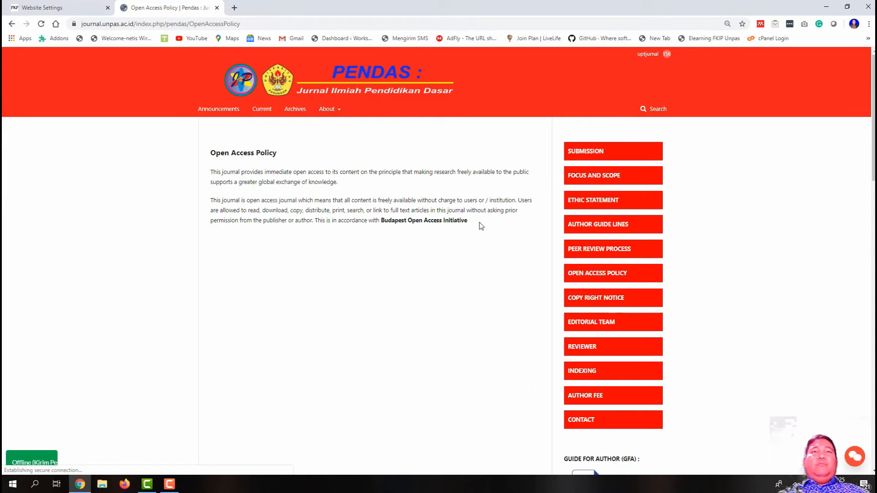
drag(479, 227, 210, 171)
right_click(223, 167)
click(233, 178)
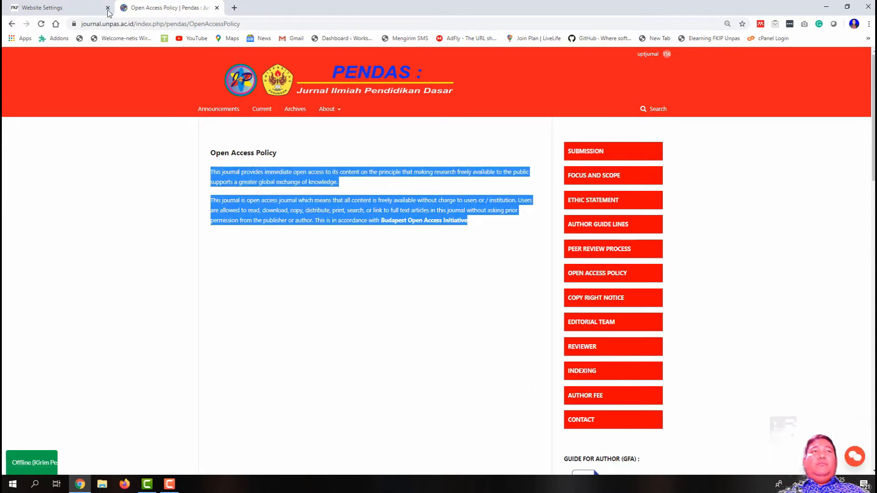
click(82, 5)
click(827, 130)
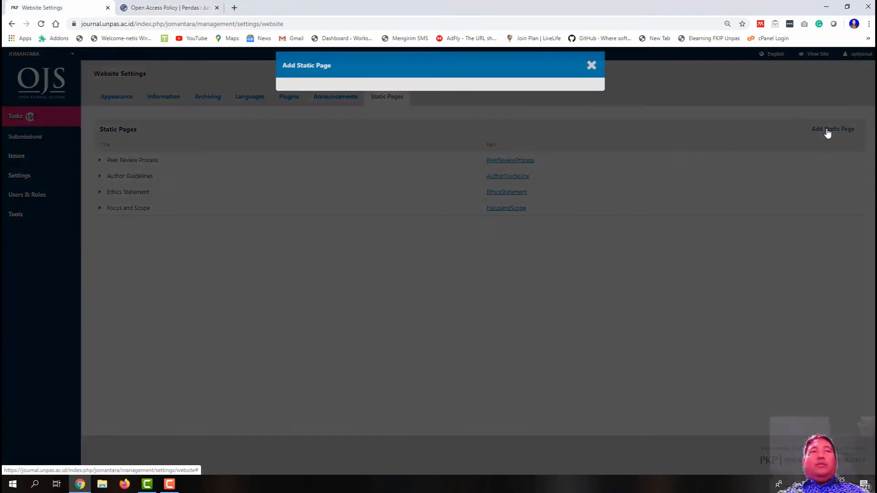
click(344, 250)
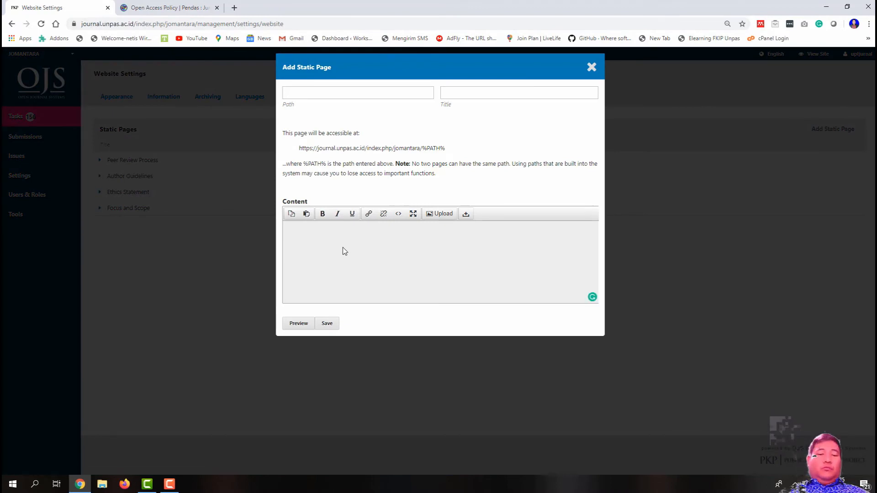
key(ctrl+v)
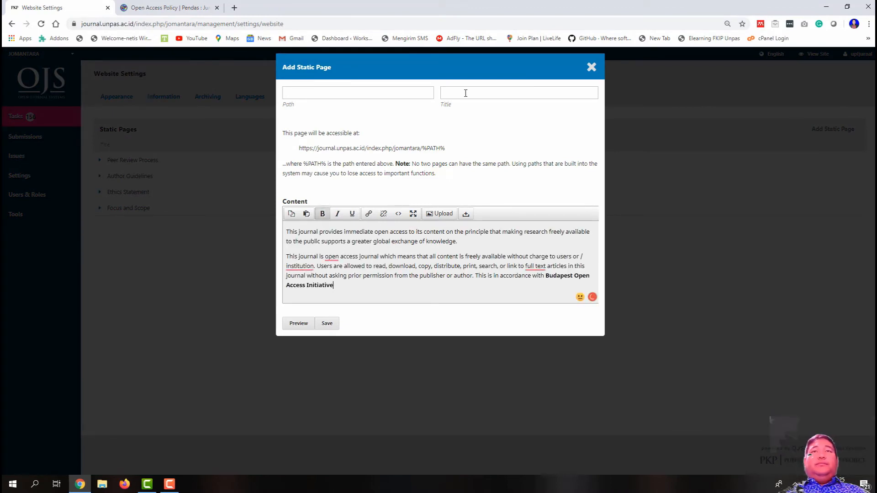
Step: Set title Open Access Policy and path OpenAccessPolicy, then save the page
click(465, 93)
text(Open Access Policy)
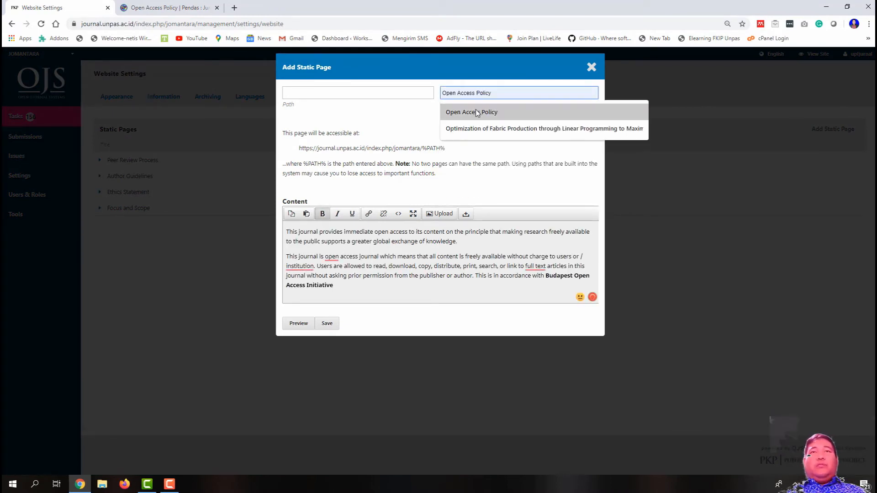
click(477, 112)
click(340, 93)
text(OpenAccessPolicy)
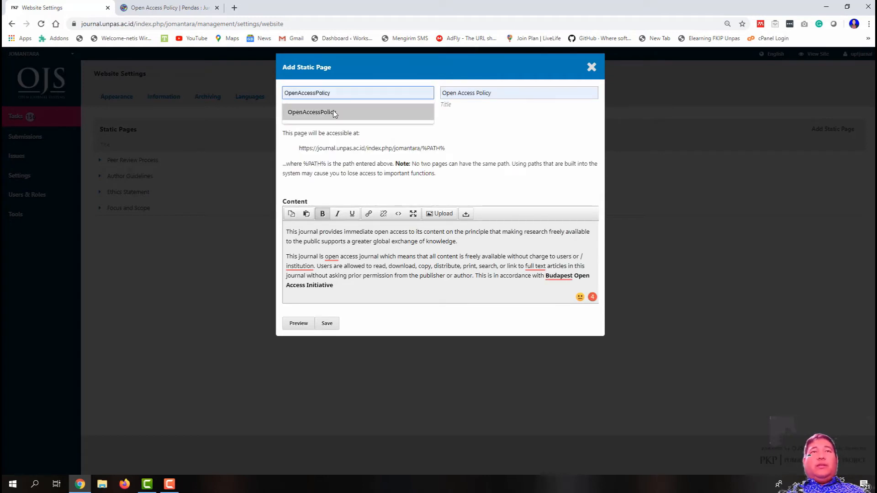
click(313, 112)
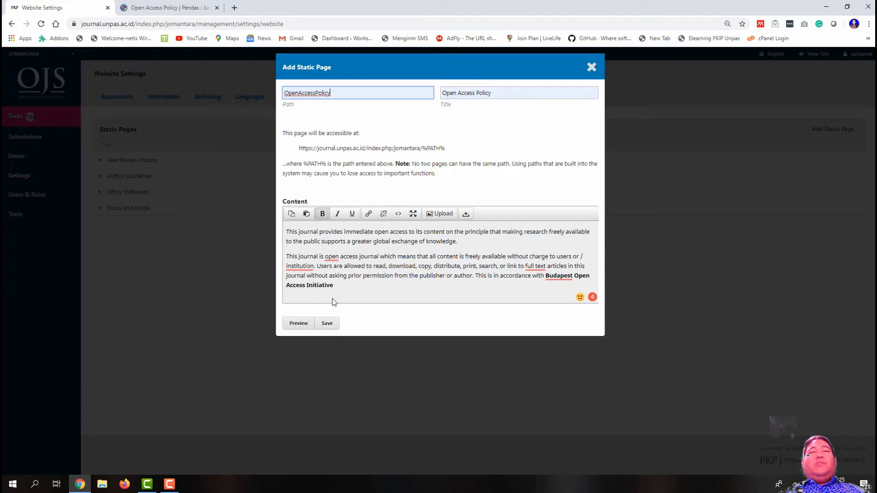
click(327, 324)
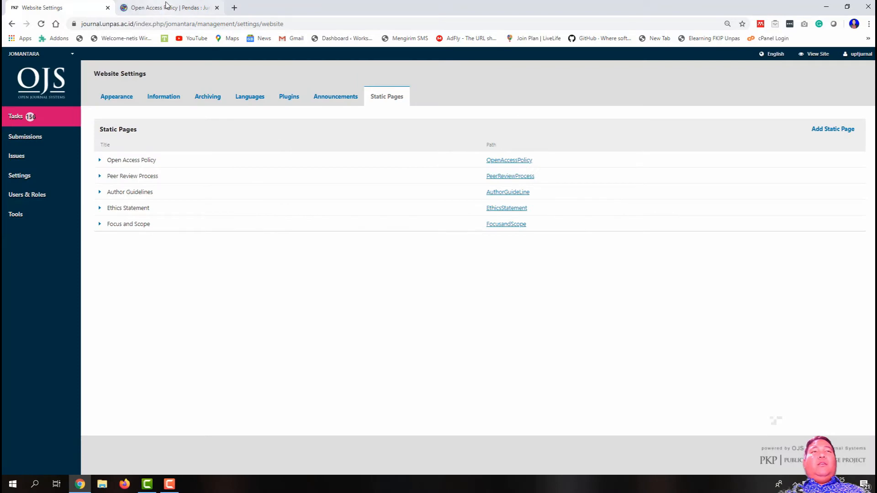
Step: Open PENDAS's copyright notice page and copy its notice text
click(157, 10)
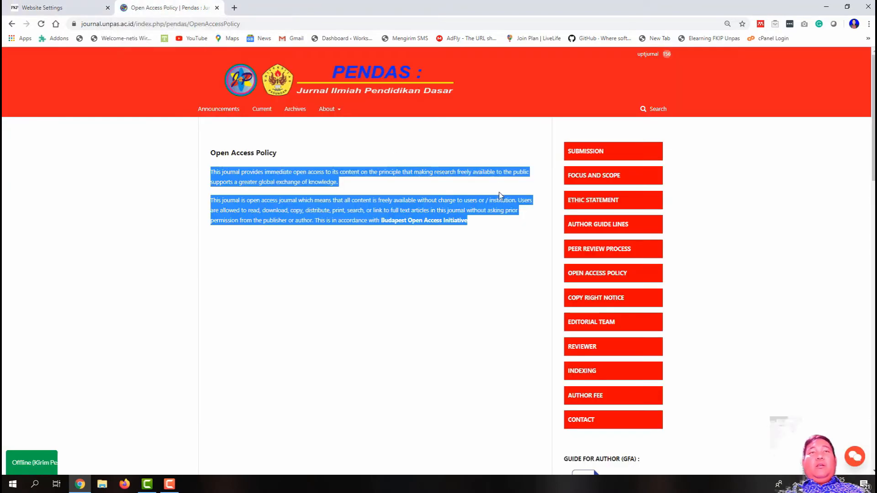
click(628, 298)
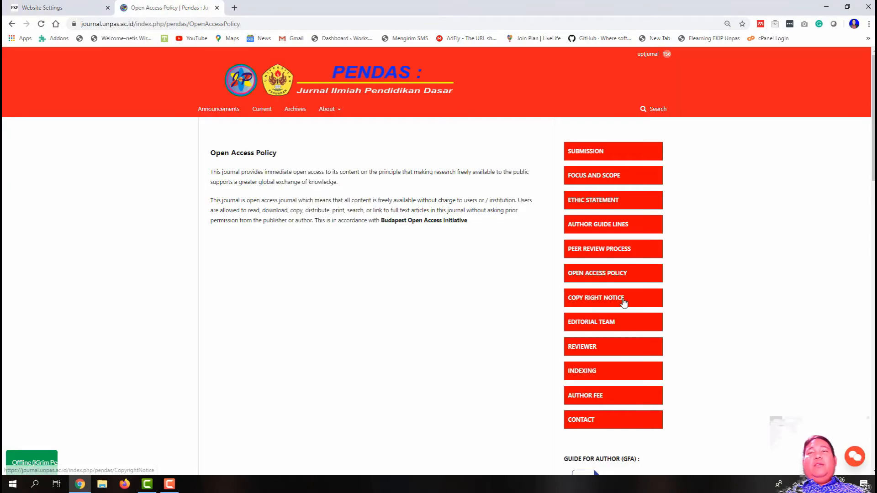
drag(644, 297, 574, 299)
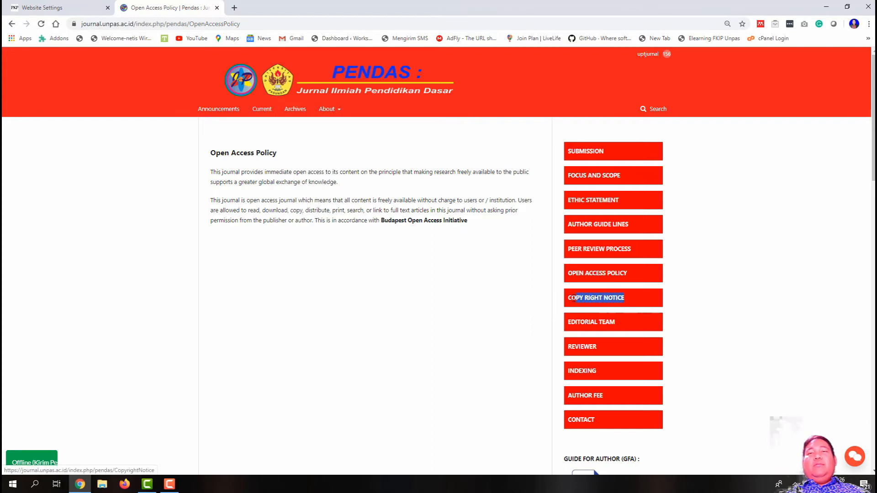
right_click(571, 300)
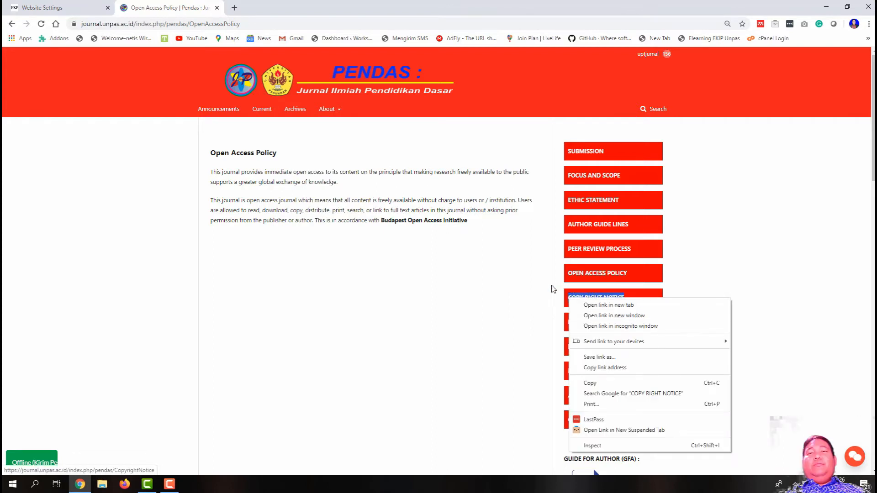
click(594, 298)
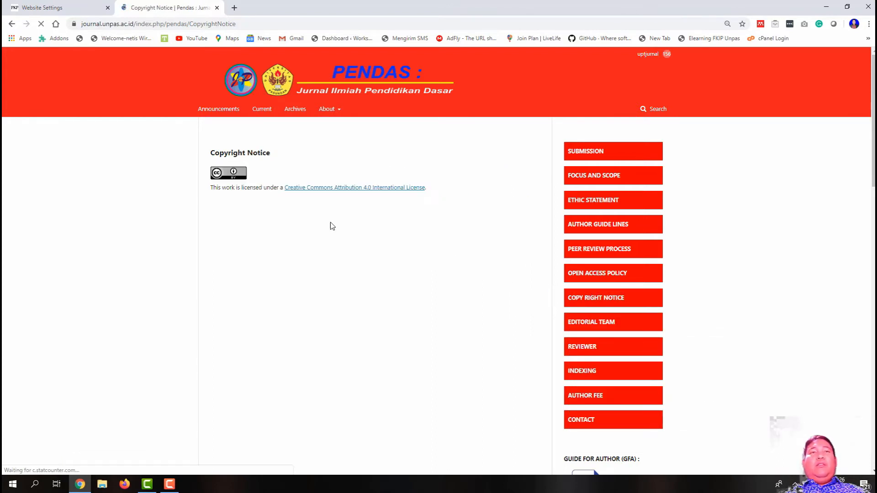
drag(447, 191, 209, 153)
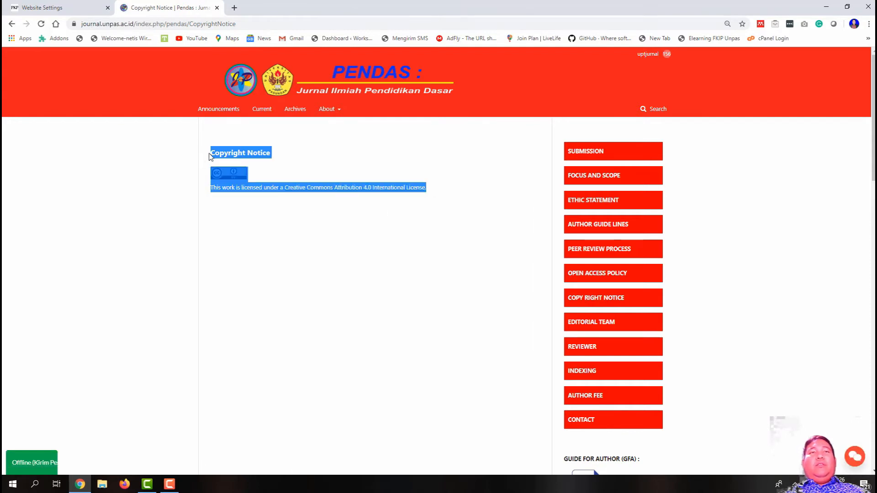
right_click(228, 150)
click(249, 158)
Step: Add and save a static page with path CopyrightNotice, title Copyright Notice, and the pasted notice
click(42, 8)
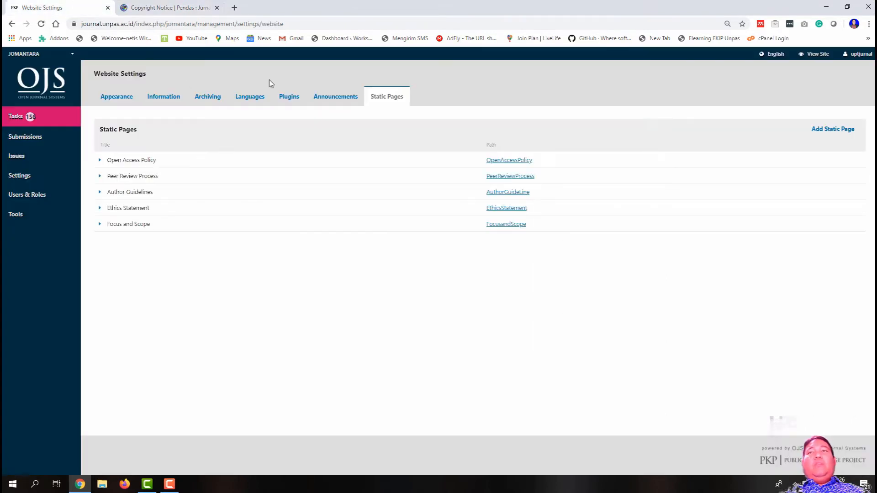
click(822, 131)
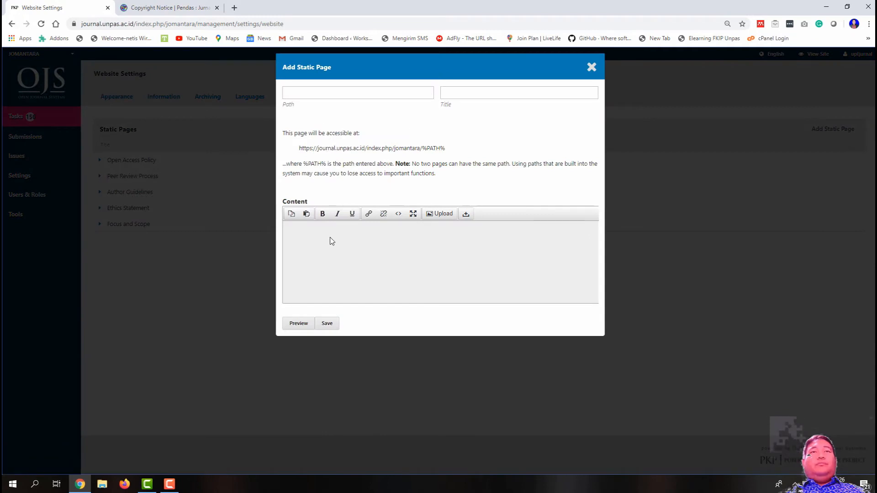
click(332, 242)
key(ctrl+v)
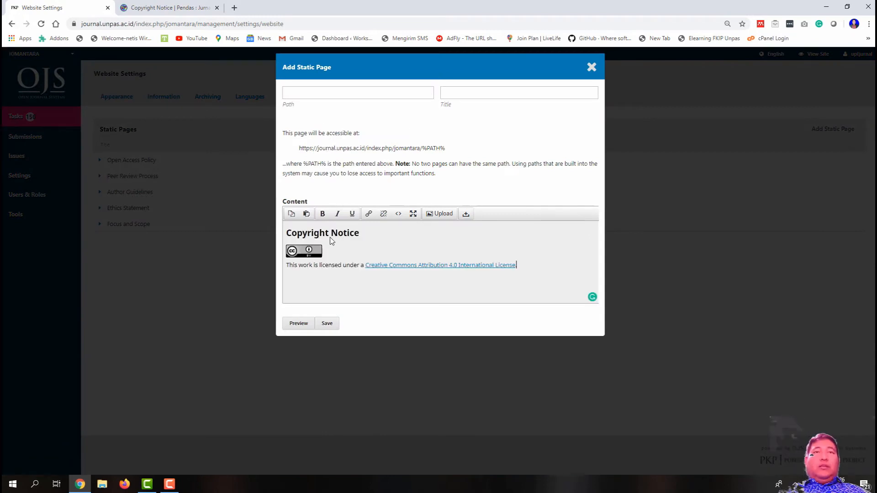
click(329, 93)
text(Co)
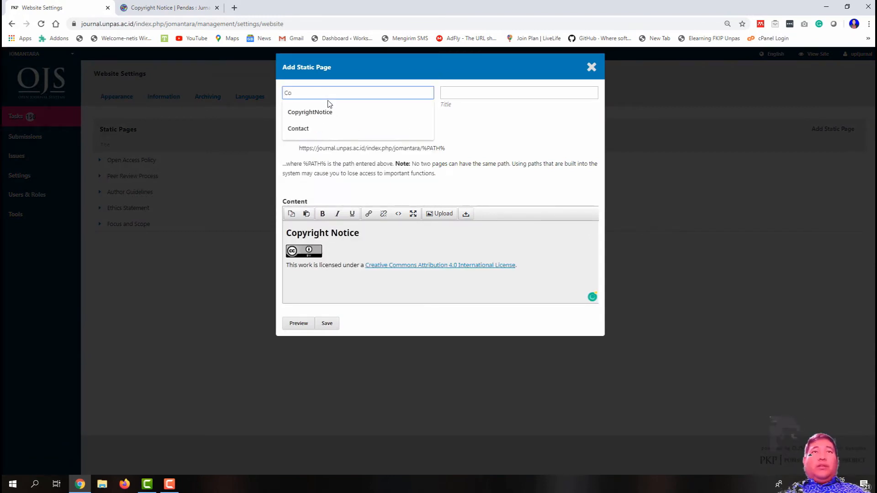
click(315, 111)
click(489, 91)
text(Copyright Notice)
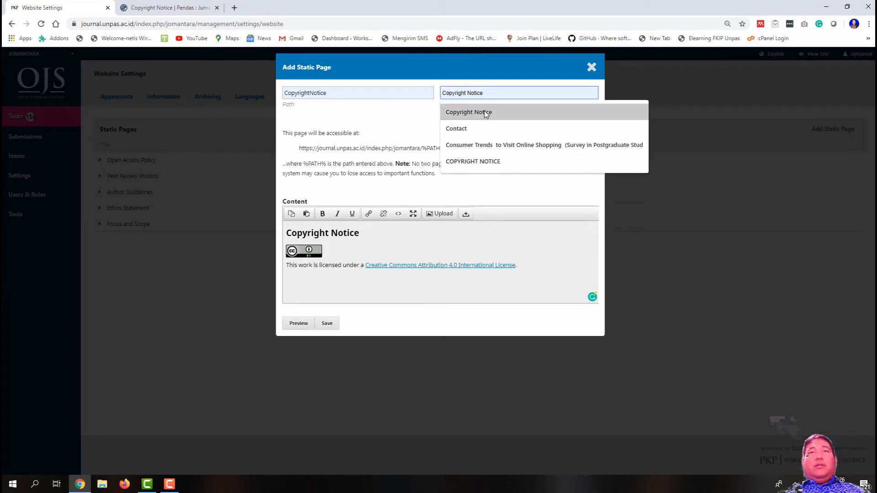
click(483, 112)
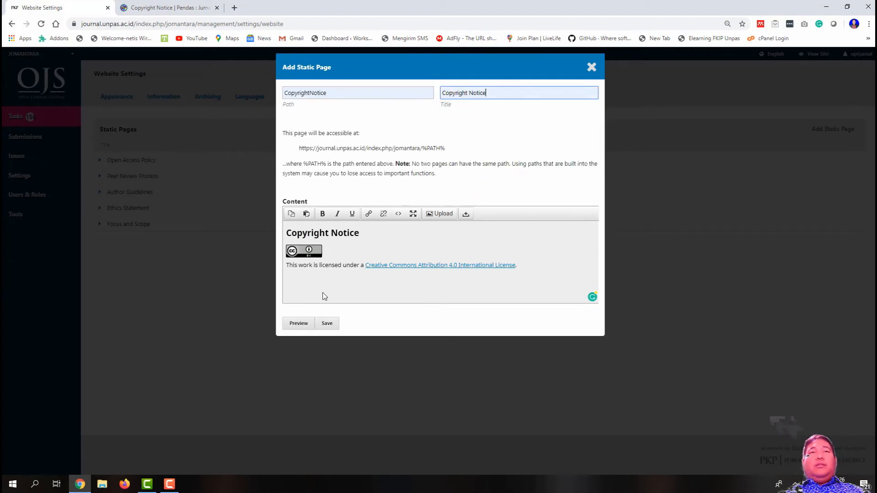
click(326, 323)
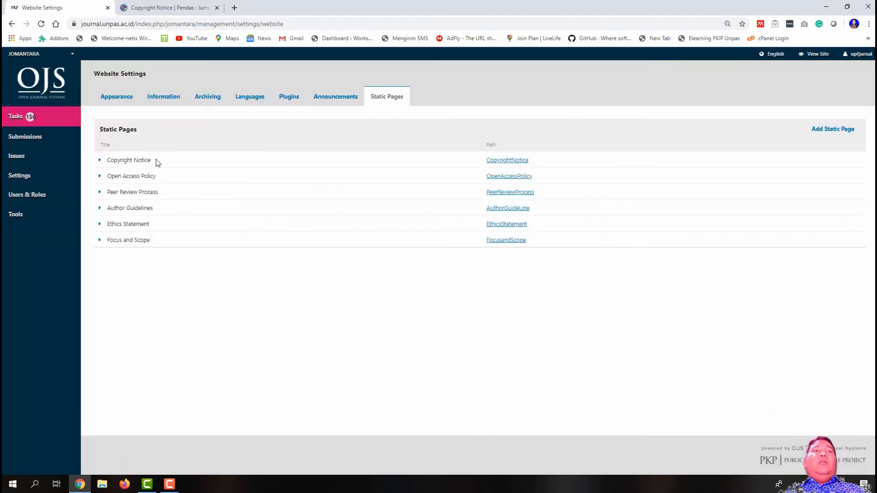
Step: Copy the editor entries from PENDAS's Editorial Team page
click(191, 4)
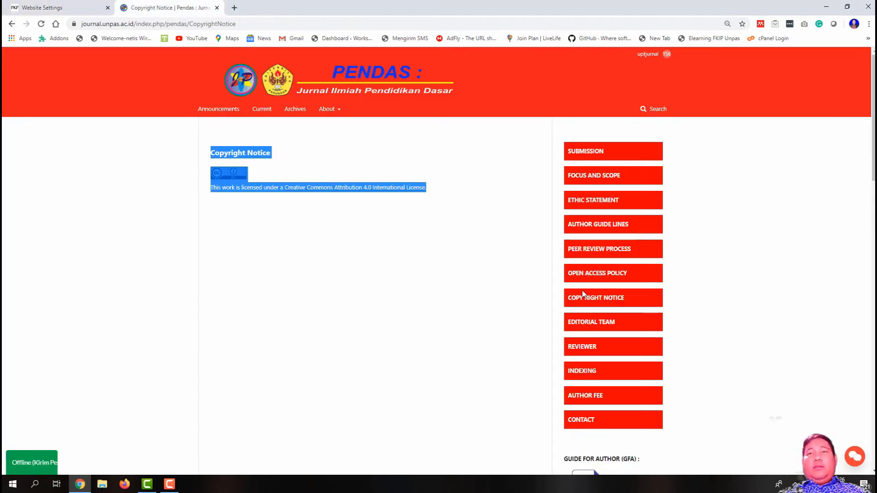
click(594, 322)
drag(438, 208, 204, 172)
right_click(226, 173)
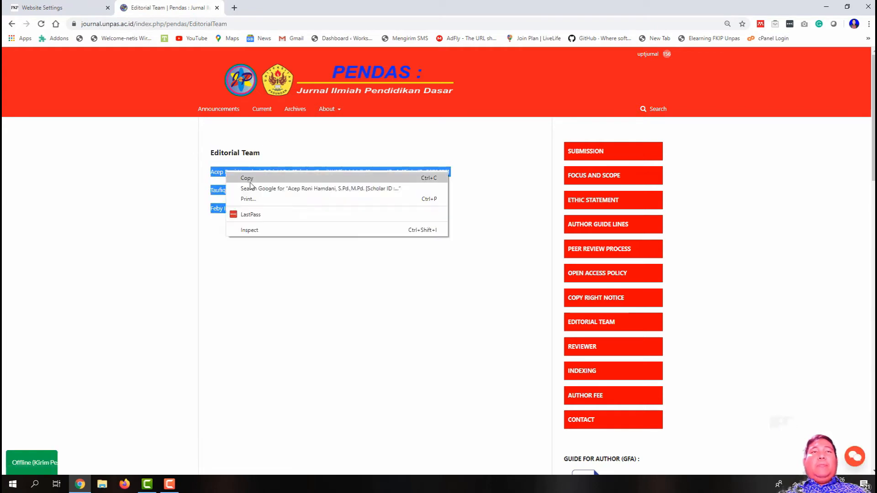
click(247, 178)
Step: Start a new static page with path EditorialTeam and title Editorial Team, pasting in the editor entries
click(93, 8)
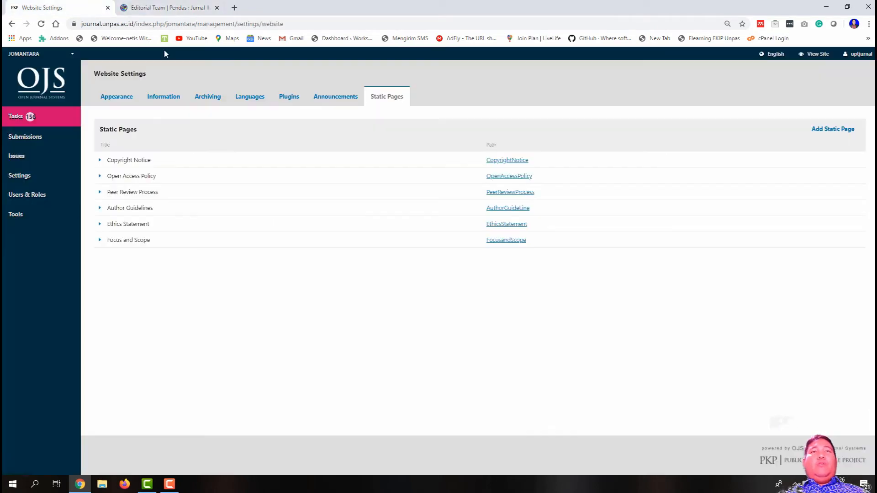
click(837, 129)
click(327, 91)
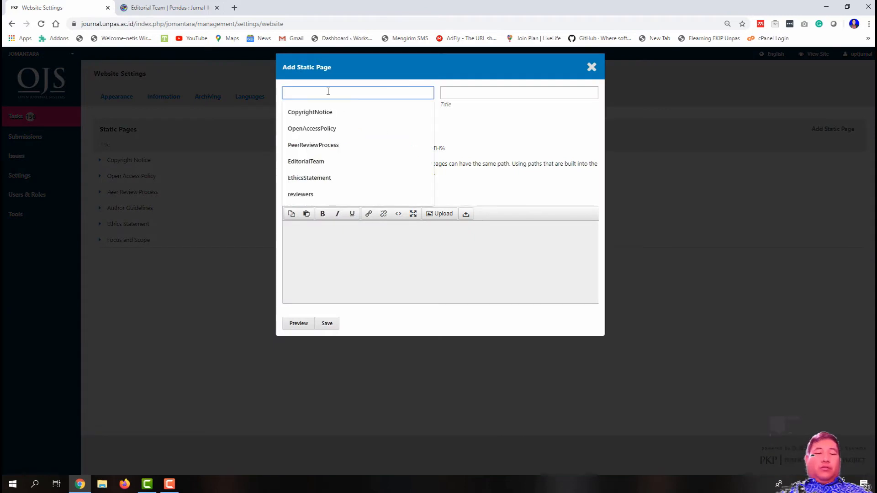
text(Et)
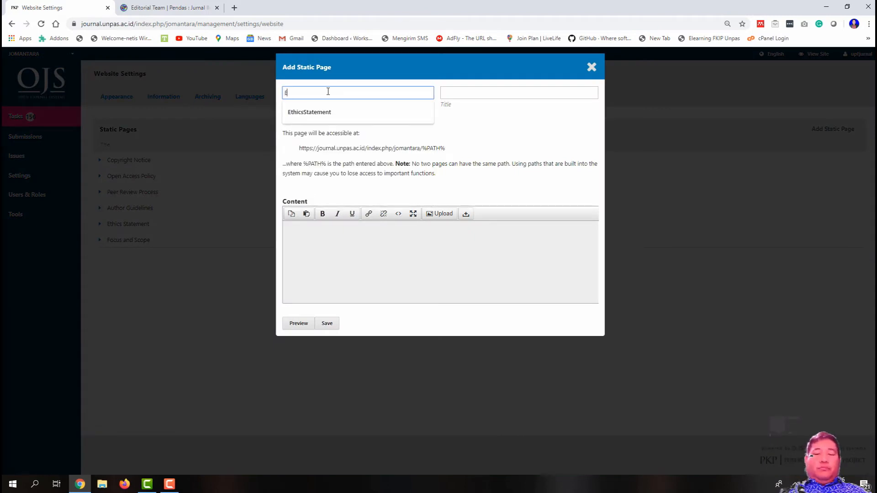
text(ditorial)
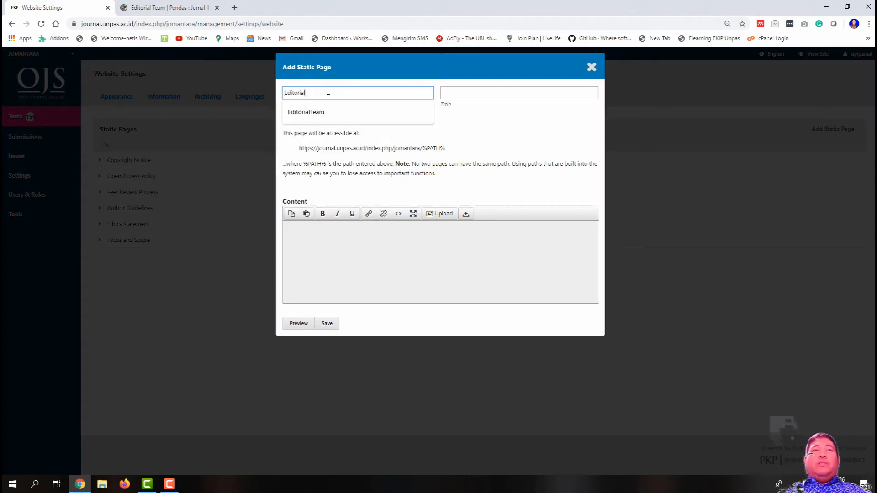
click(348, 112)
click(458, 92)
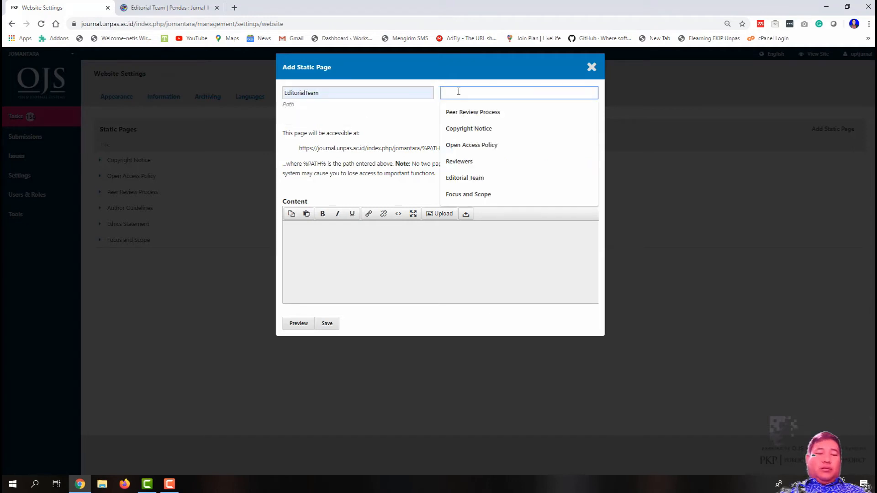
text(Editorial Team)
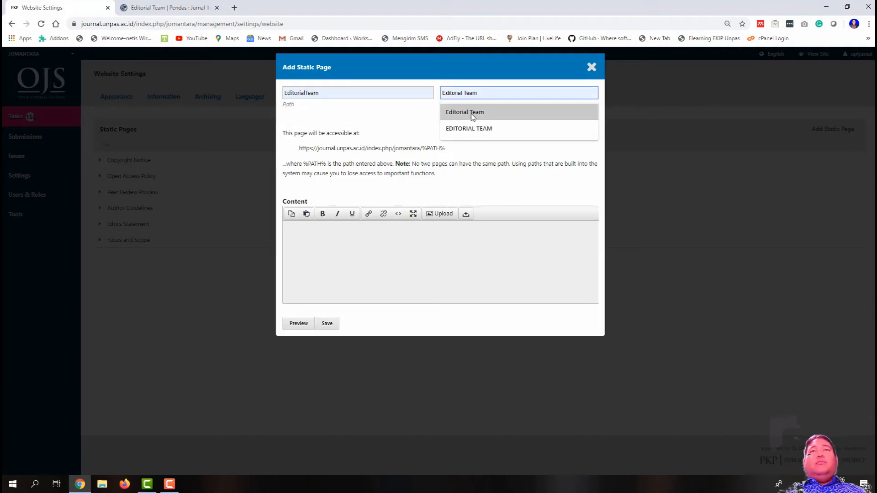
click(465, 110)
click(383, 258)
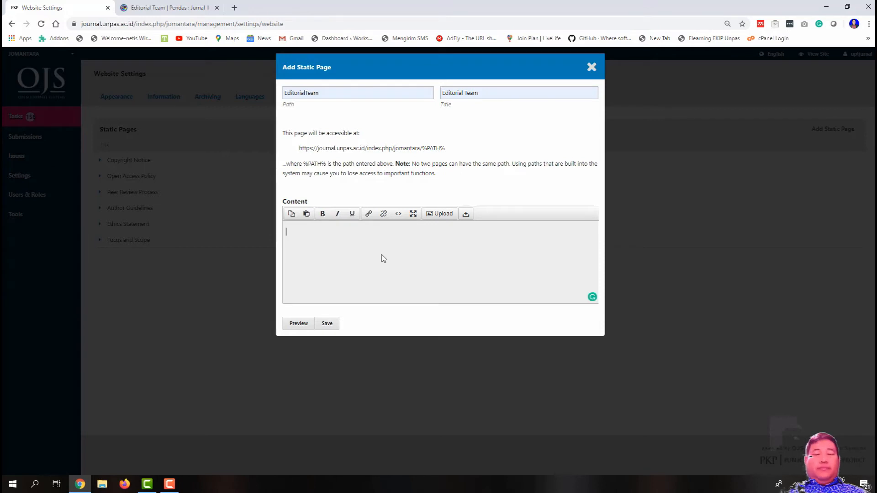
key(ctrl+v)
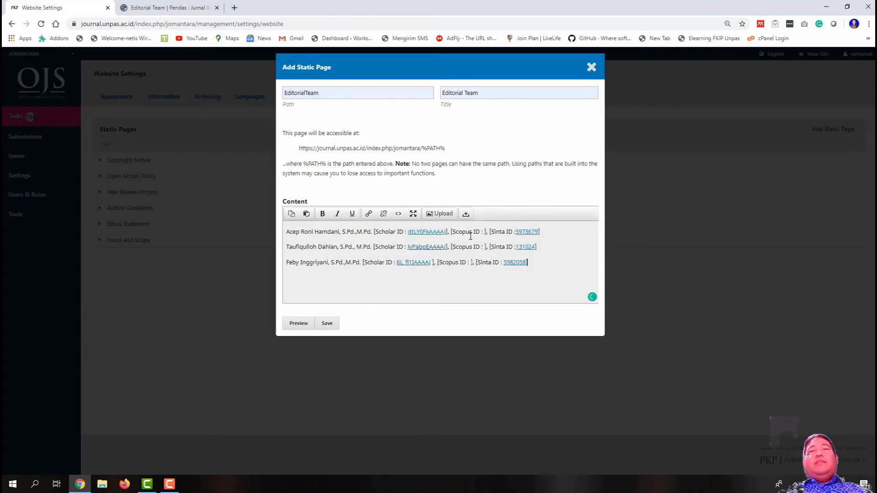
Step: Delete the first editor's Sinta ID from the pasted content
drag(539, 231, 517, 230)
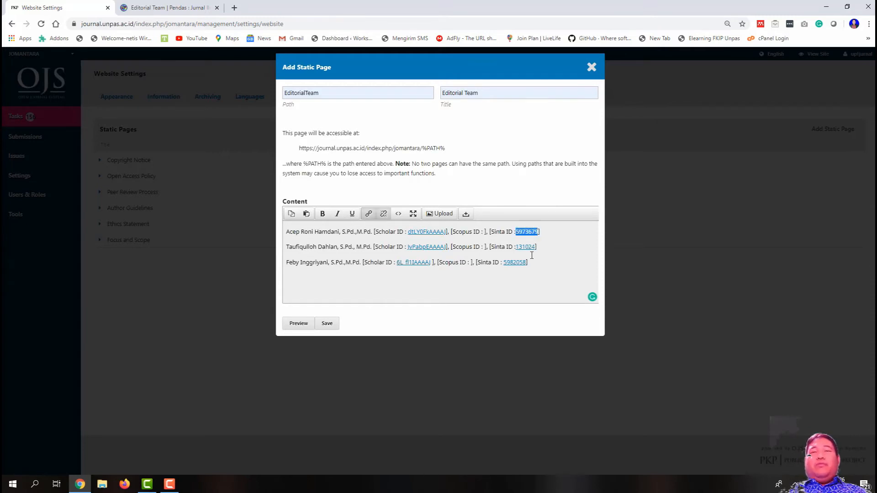
key(BackSpace)
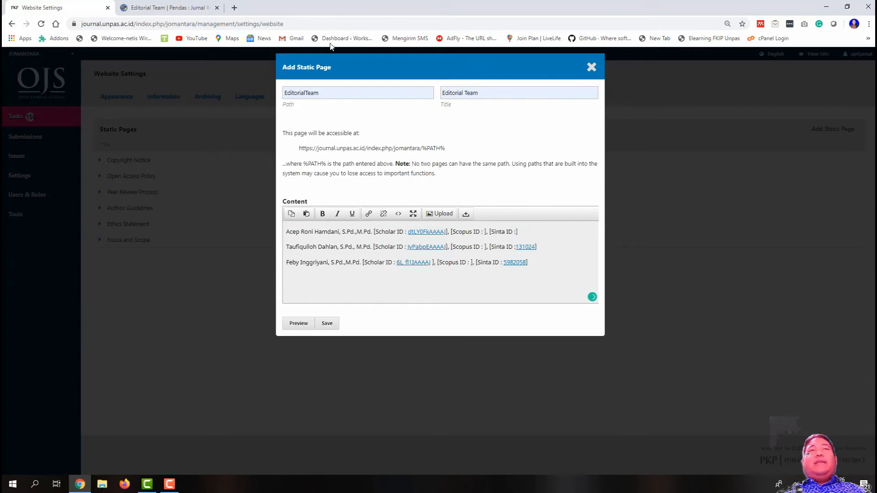
click(234, 7)
Step: Load the SINTA website and search its authors directory for the first editor's name
text(sinta)
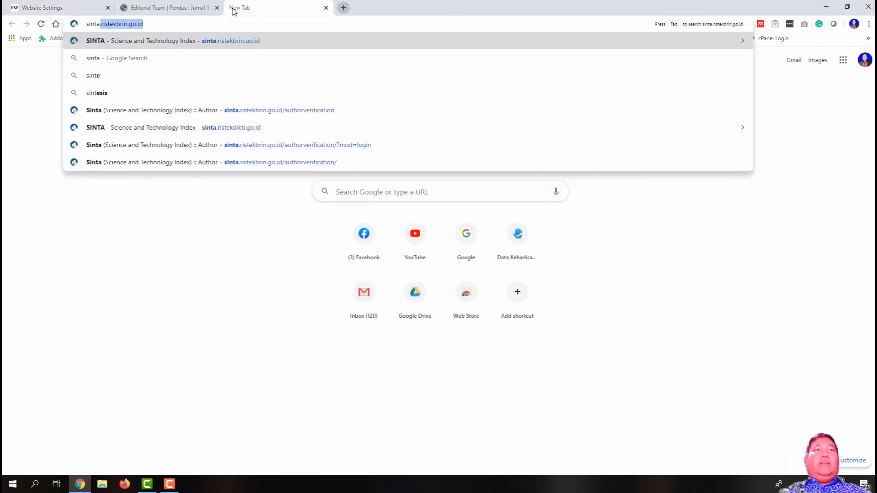
key(Return)
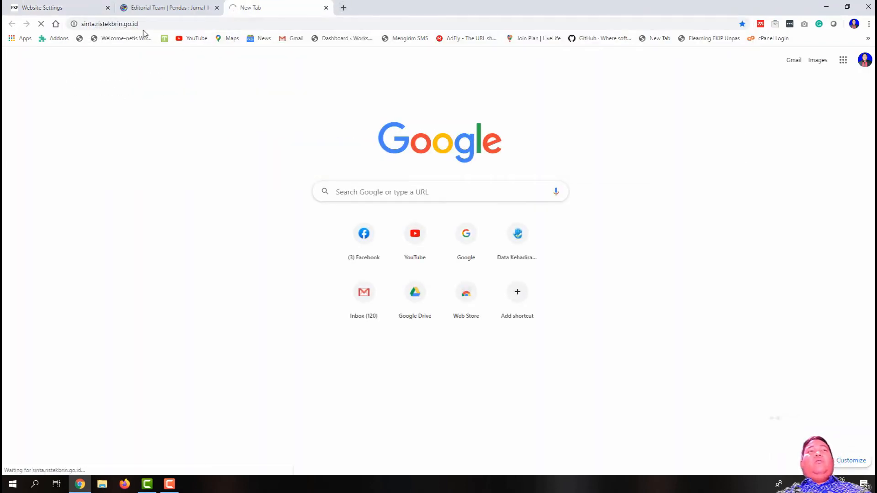
click(177, 5)
click(265, 7)
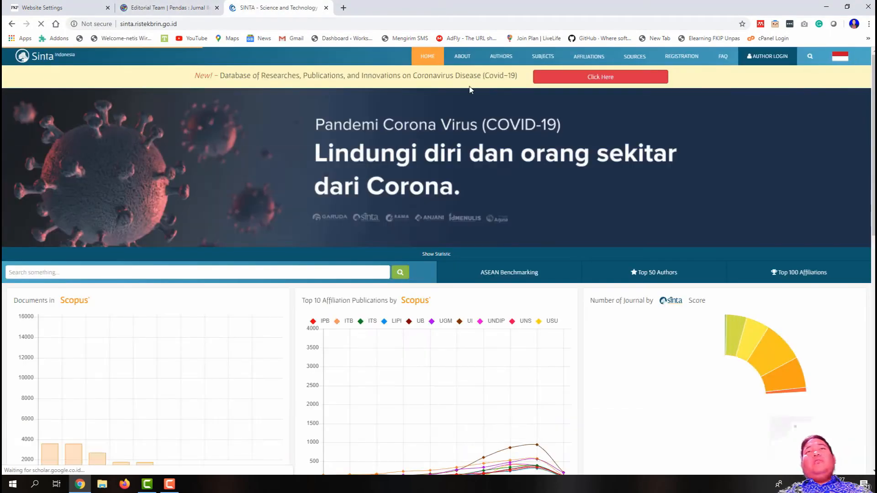
click(495, 56)
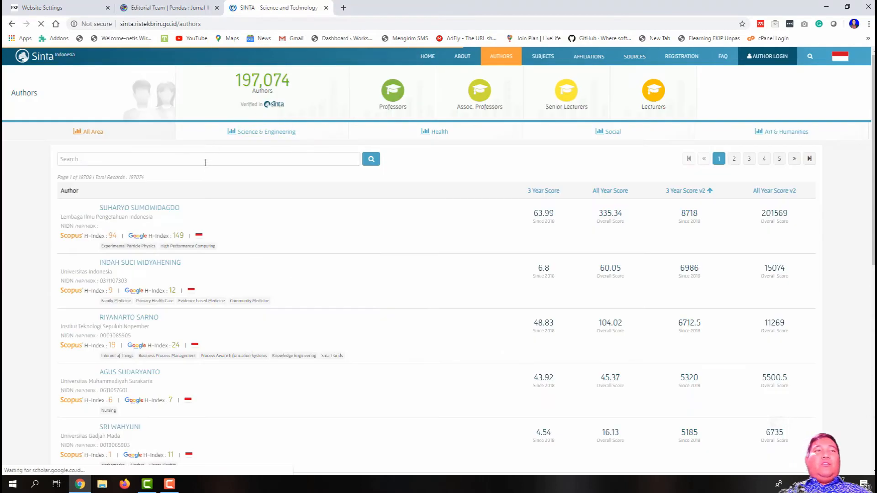
click(205, 163)
text(acep ro)
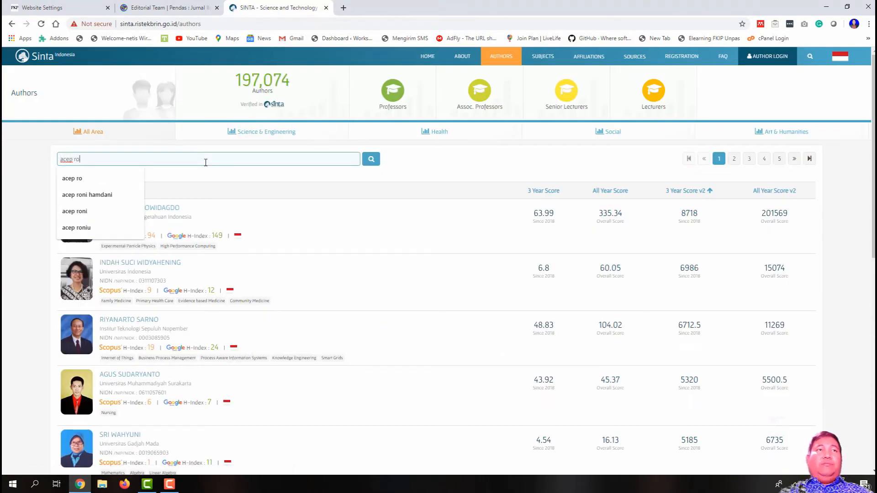
key(Return)
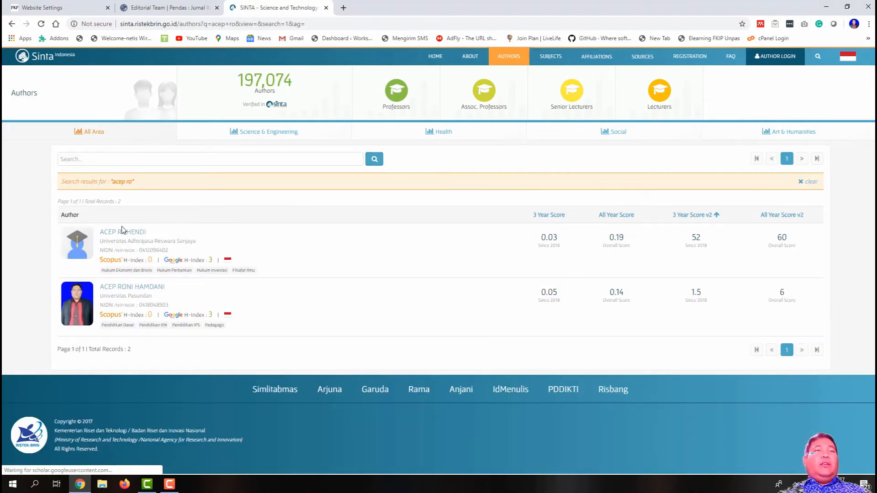
Step: Open the first editor's SINTA profile and copy their SINTA ID
click(132, 290)
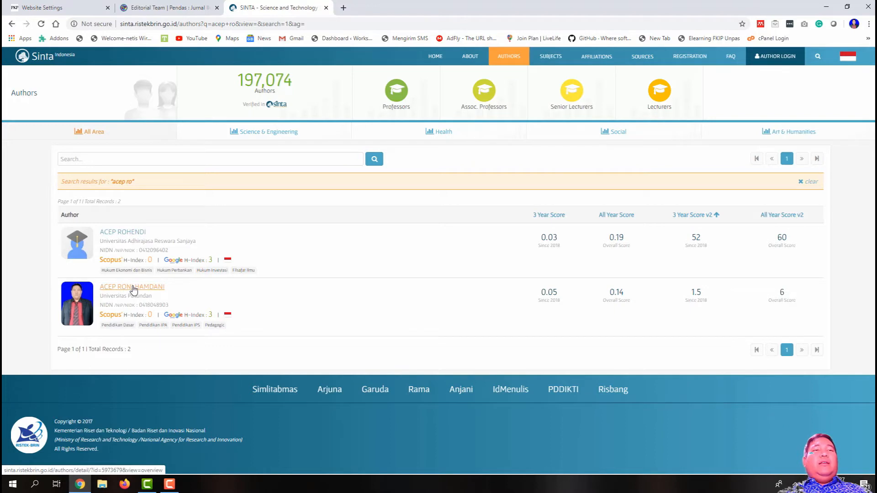
click(133, 289)
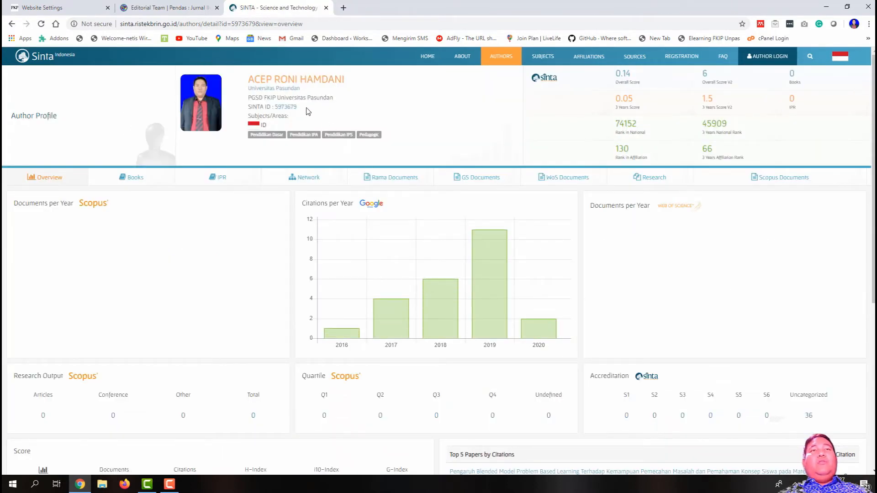
drag(297, 106, 276, 107)
right_click(275, 108)
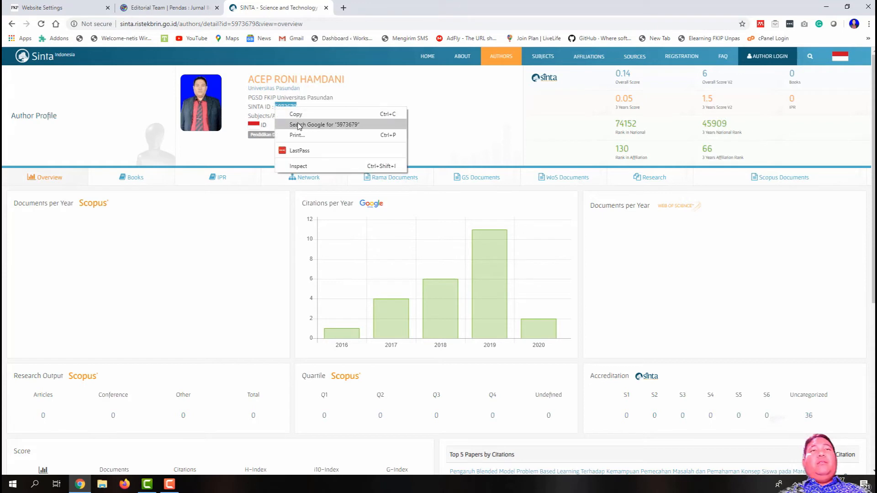
click(292, 111)
click(42, 7)
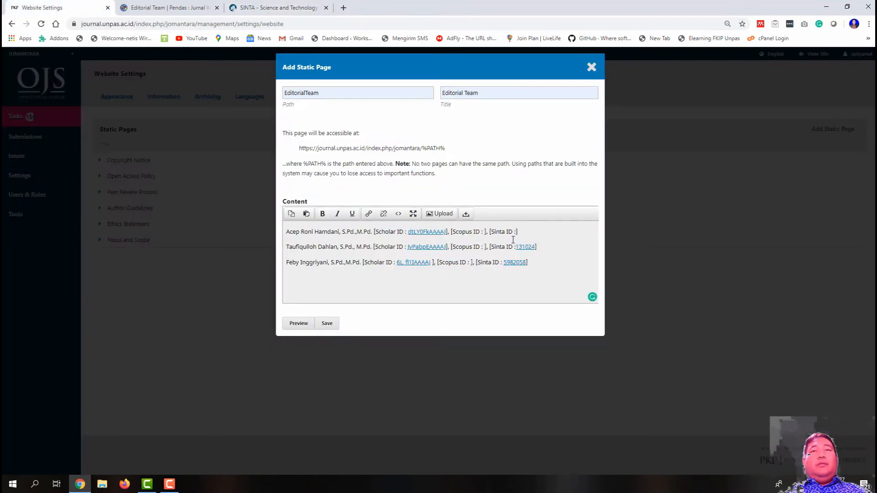
Step: Paste the SINTA ID into the first entry and copy the editor's SINTA profile address
key(ctrl+v)
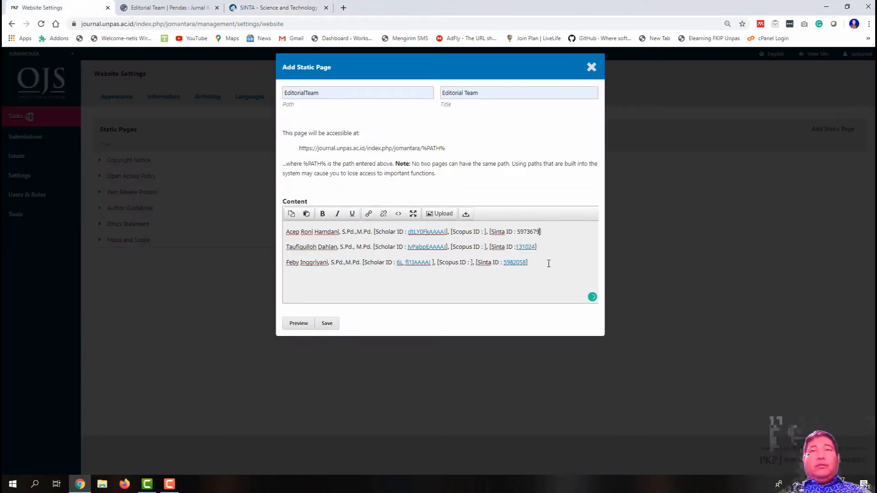
click(211, 6)
click(287, 7)
drag(322, 24, 147, 29)
right_click(155, 28)
click(193, 82)
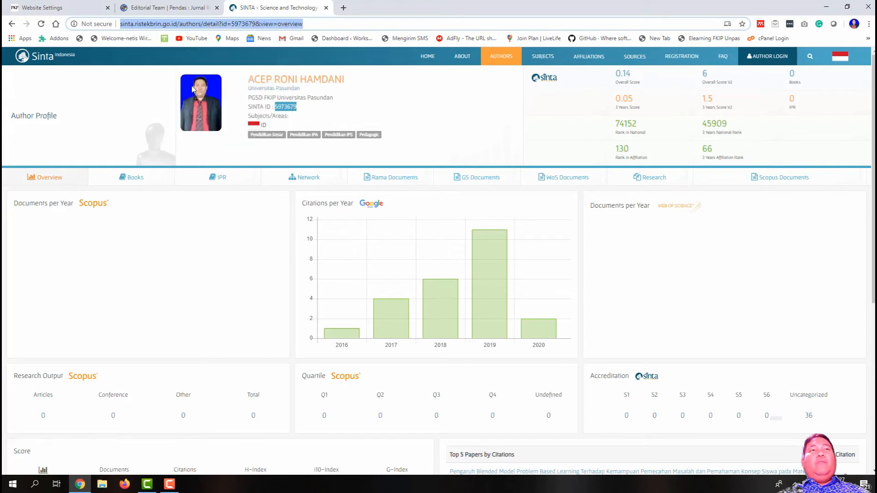
click(75, 7)
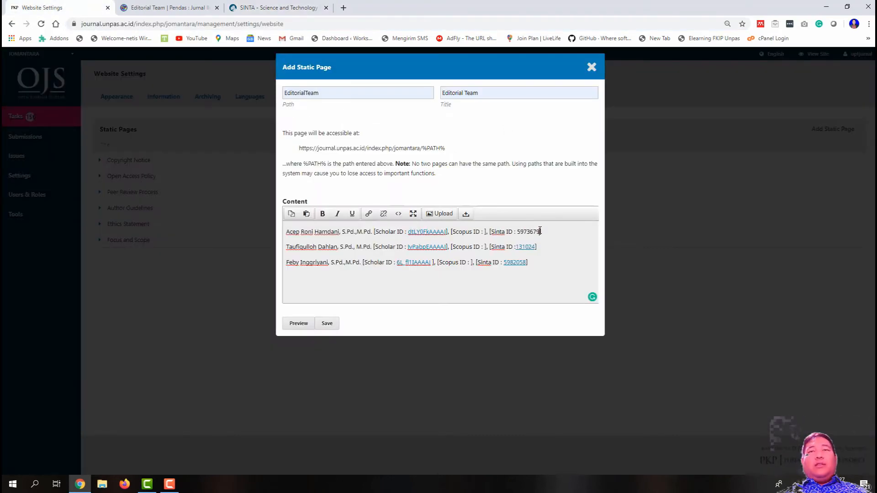
Step: Link the first member's Sinta ID to the SINTA profile address and save the page
drag(540, 231, 520, 232)
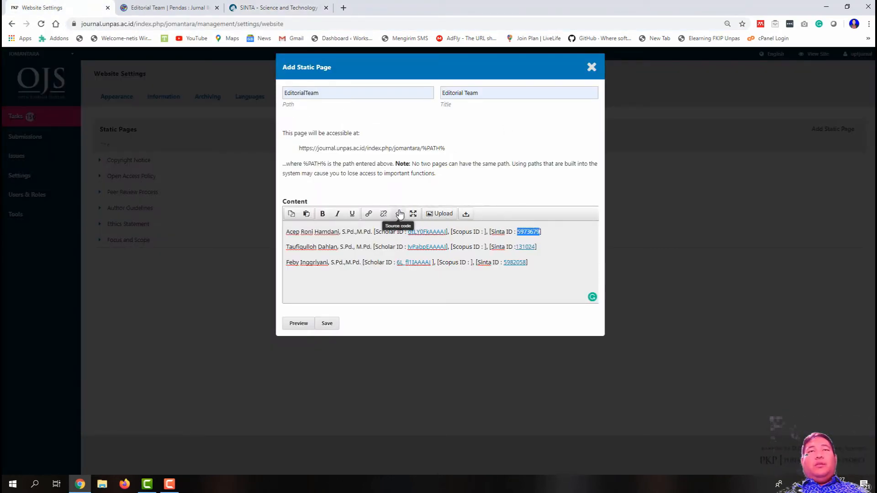
click(369, 213)
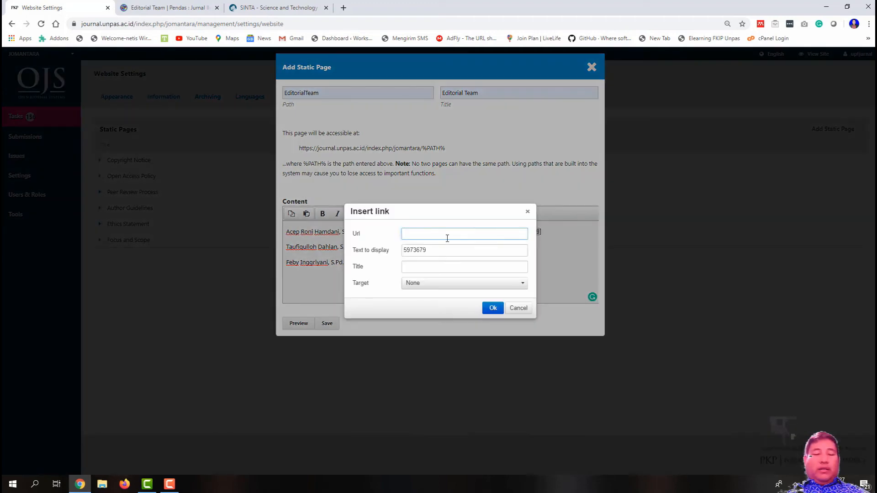
key(ctrl+v)
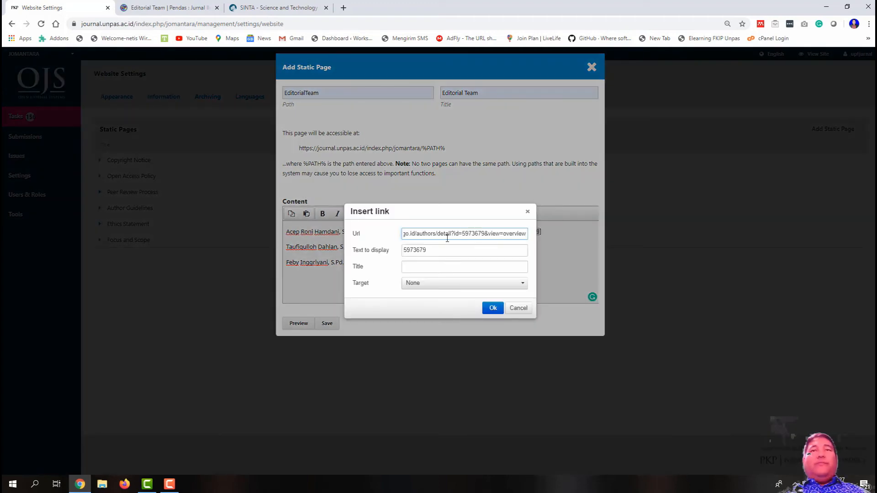
click(493, 308)
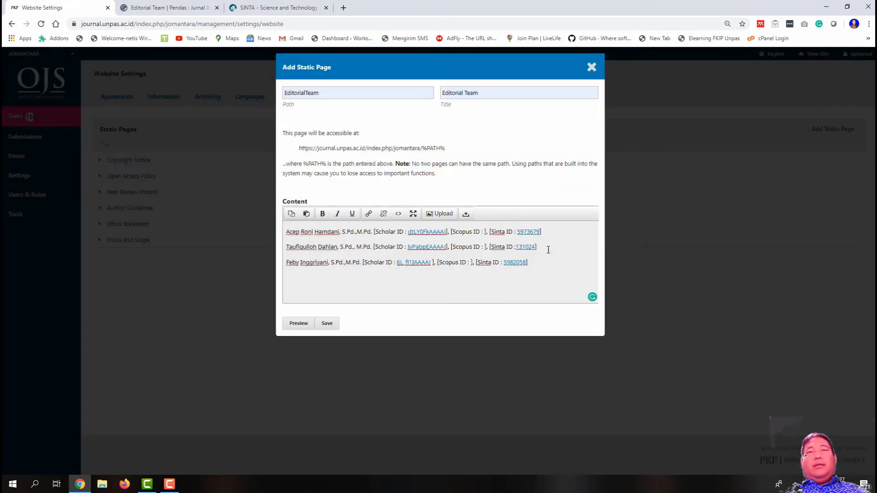
click(326, 324)
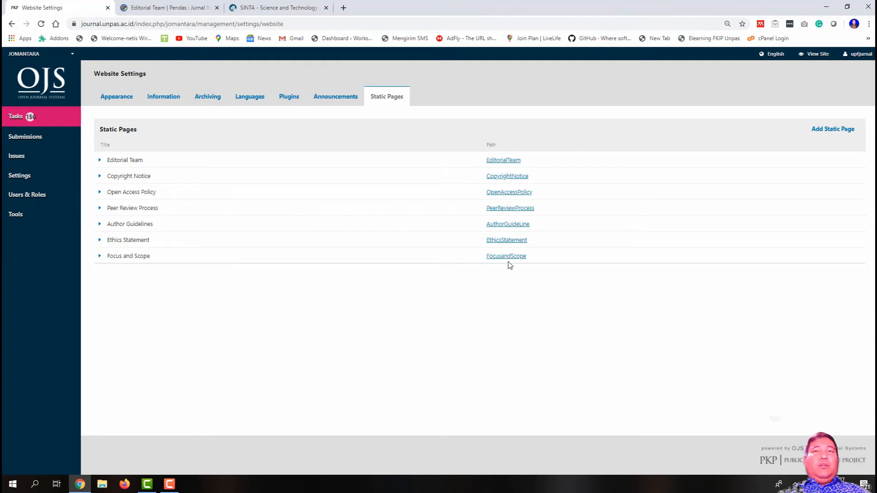
Step: Test the Sinta ID link on the published Editorial Team page, then return to PENDAS's Editorial Team page
click(502, 161)
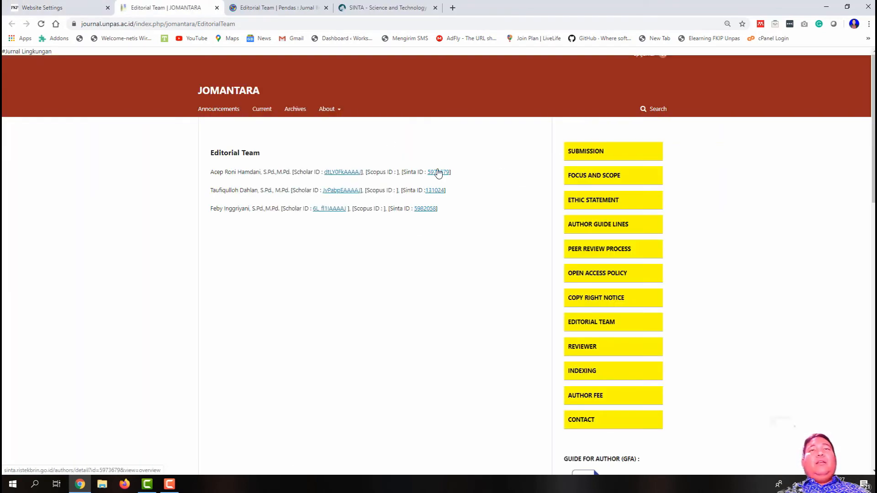
click(438, 173)
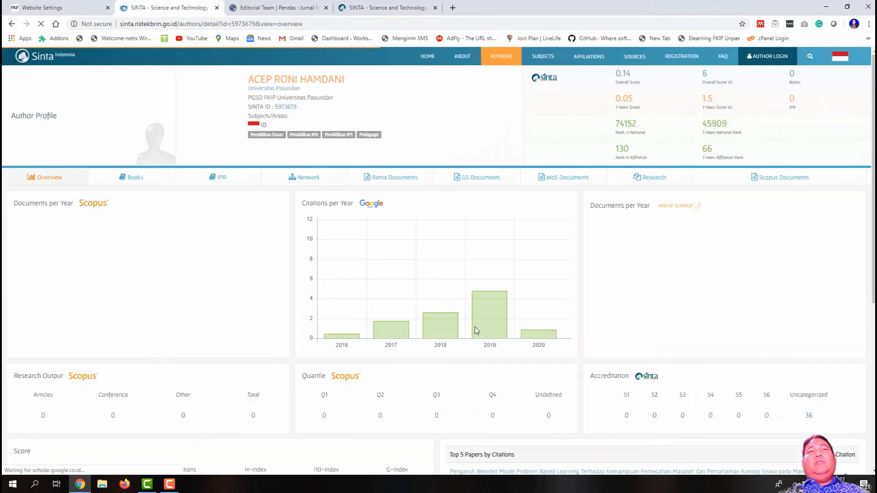
click(216, 7)
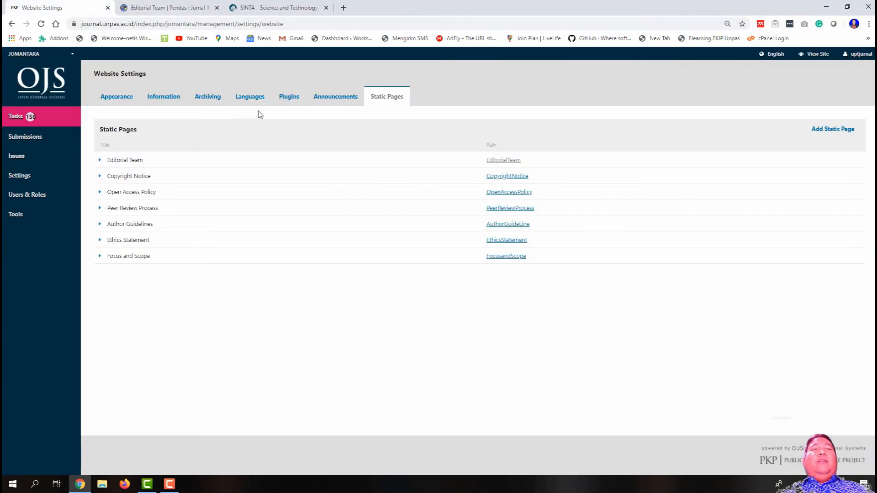
click(187, 5)
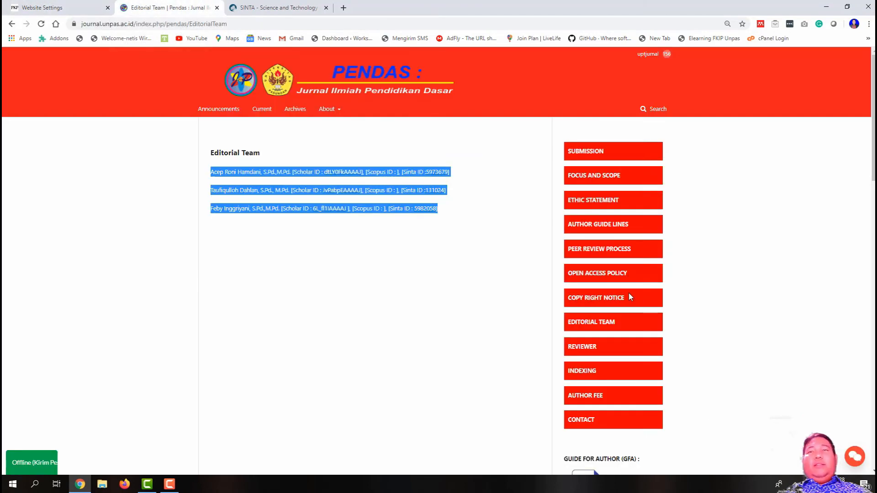
Step: Copy the four reviewer entries from PENDAS's Reviewers page
click(589, 343)
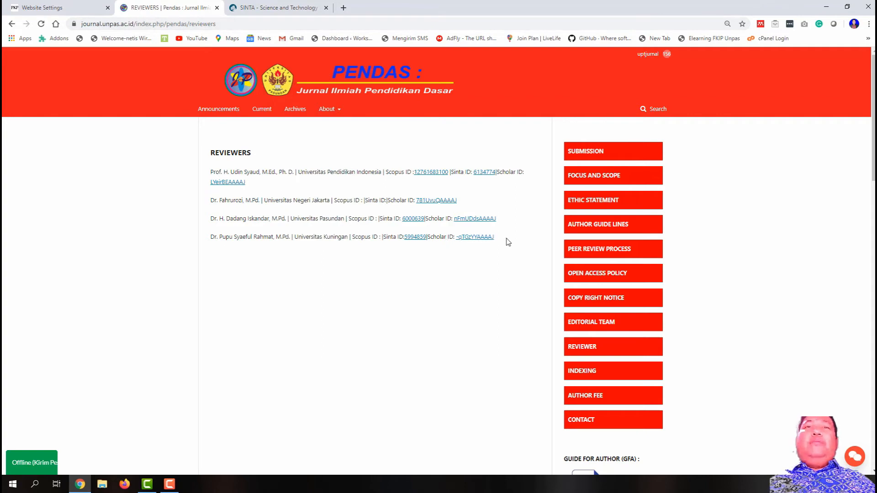
drag(498, 240, 206, 172)
right_click(209, 171)
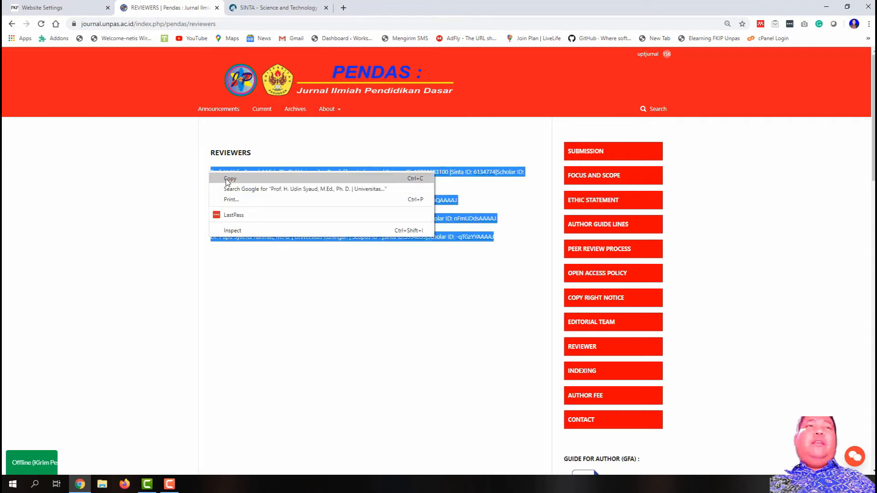
click(227, 179)
Step: Start a new JOMANTARA static page and paste the reviewer list into its content
click(91, 10)
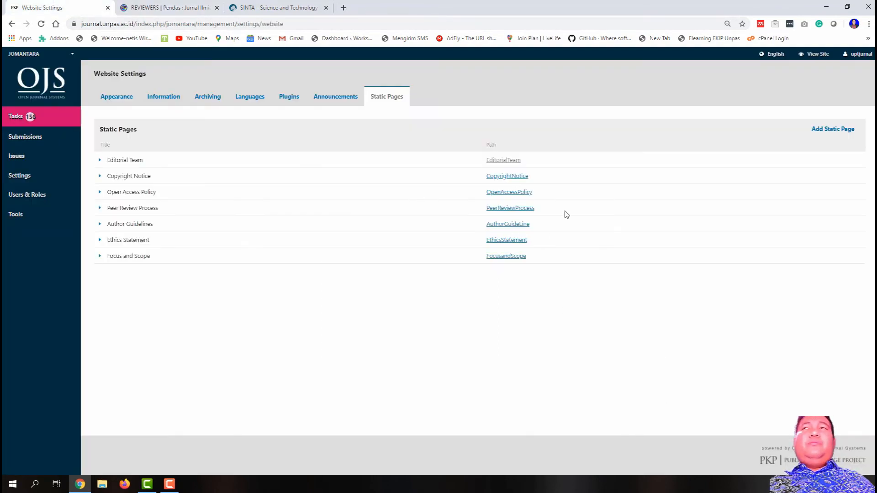
click(840, 130)
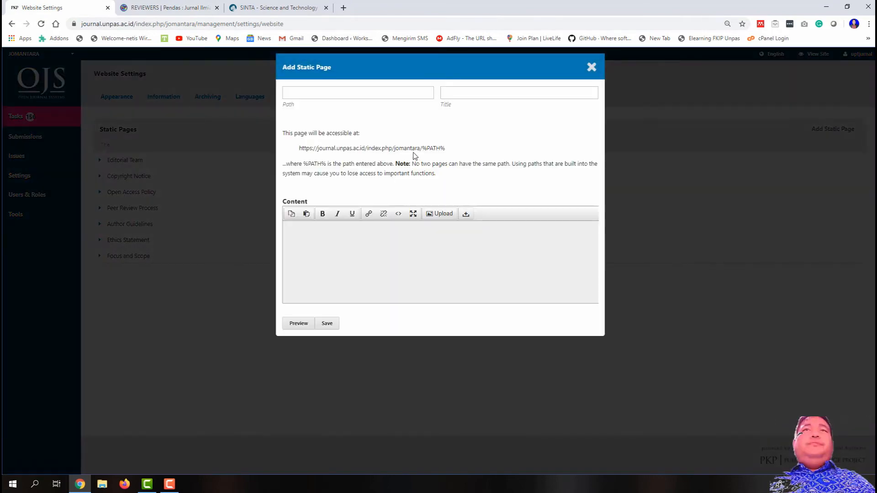
click(340, 240)
key(ctrl+v)
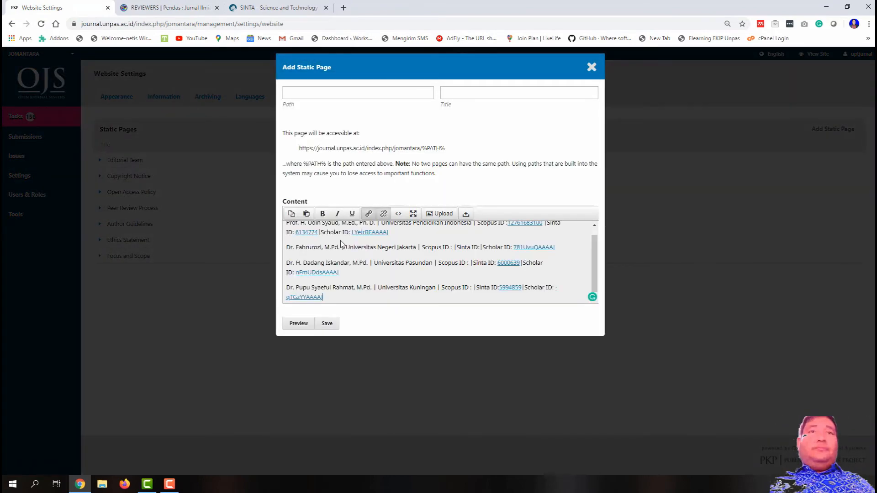
scroll(341, 240, up, 1)
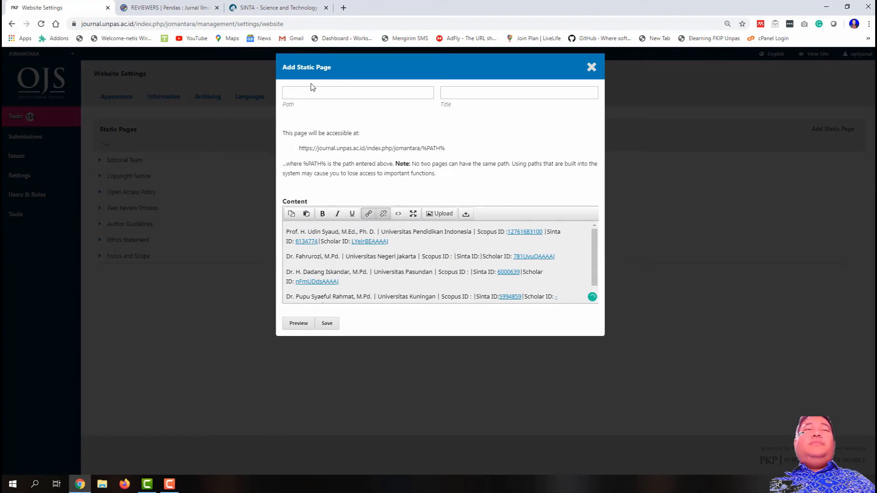
click(175, 3)
click(353, 141)
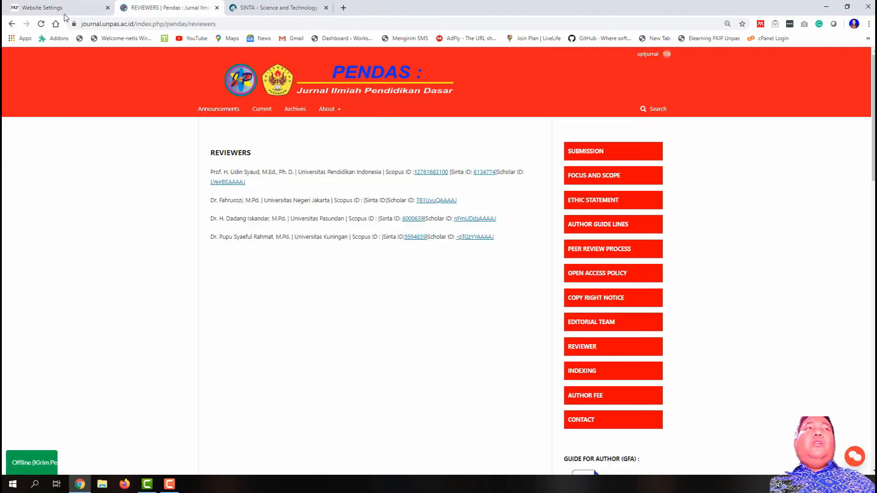
click(62, 9)
Step: Set both the page path and title to Reviewers
click(324, 94)
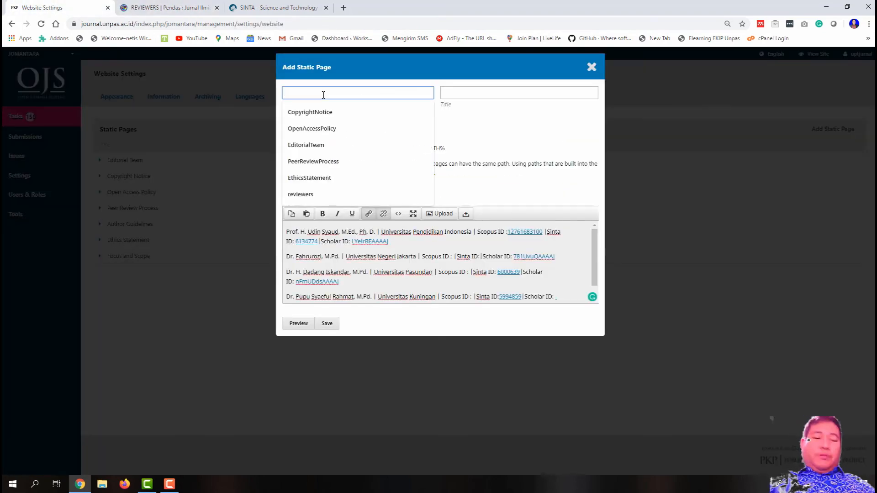
text(Reviewers)
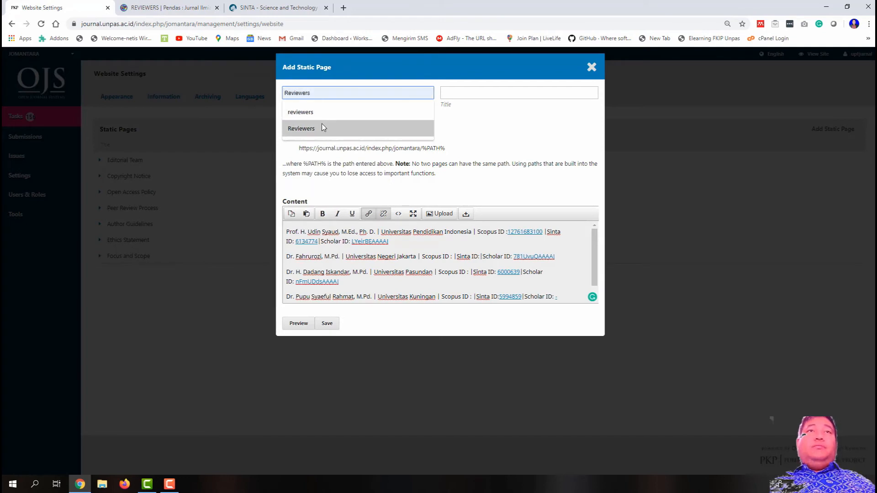
click(321, 127)
click(482, 91)
text(re)
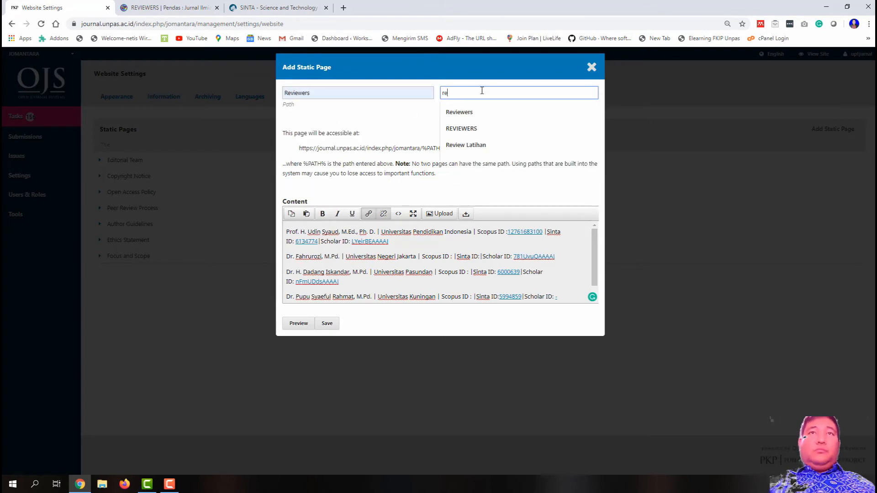
key(Down)
key(Return)
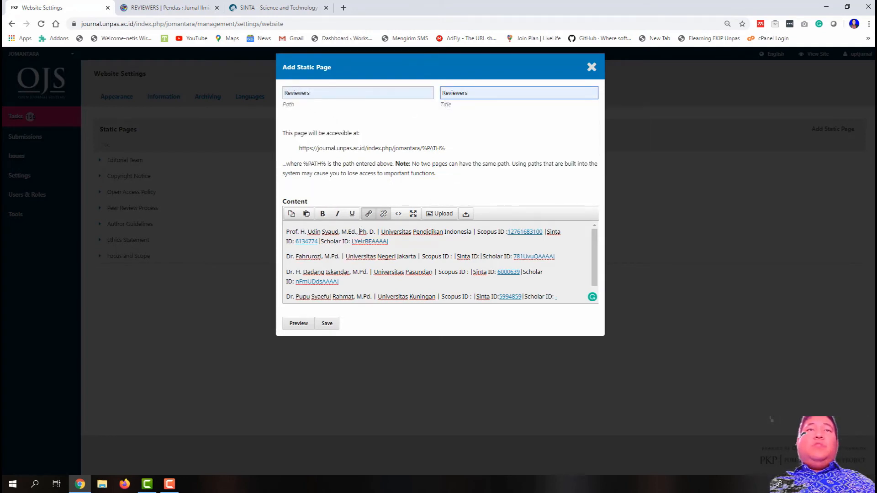
Step: Replace the first reviewer's name and degrees with a different reviewer's
drag(374, 232, 304, 230)
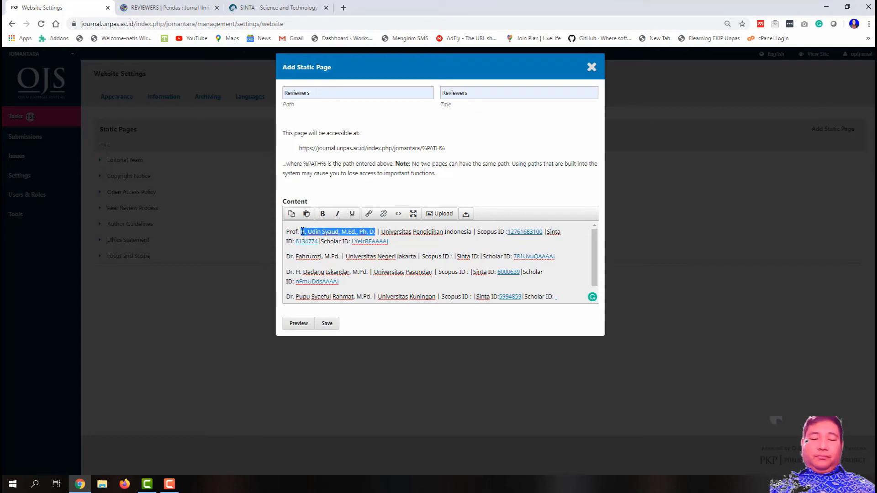
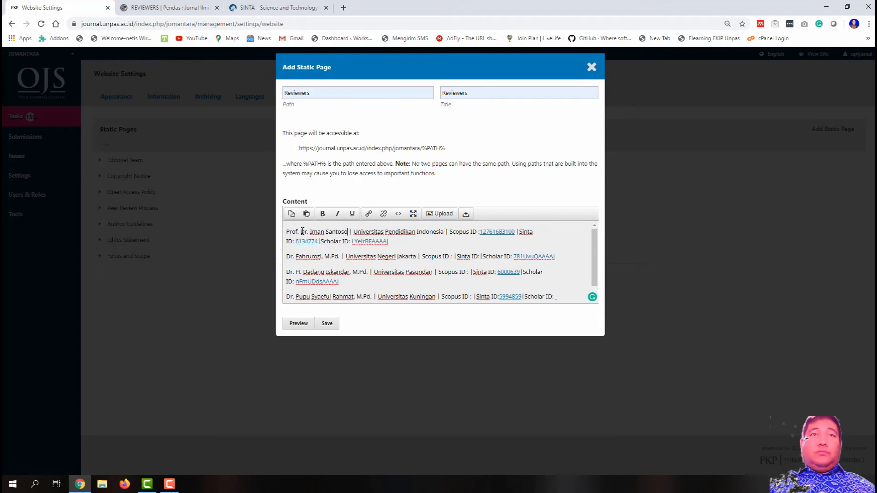
text(, MS)
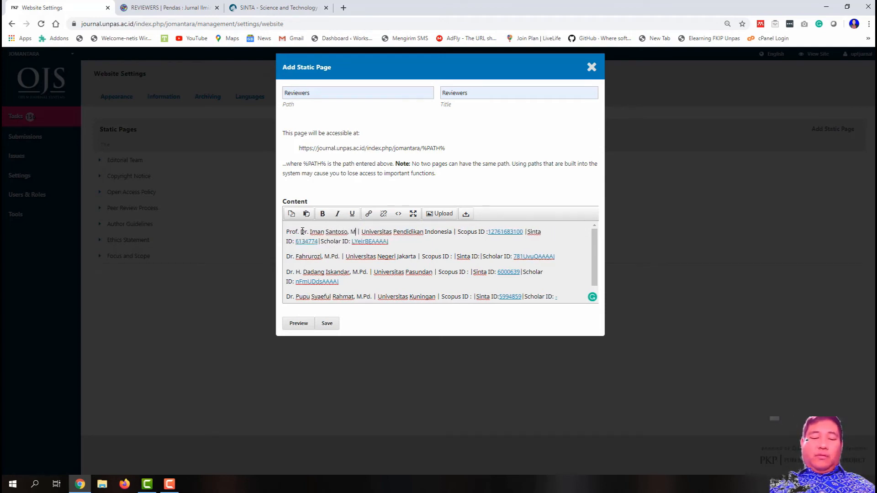
key(BackSpace)
text(.Si.)
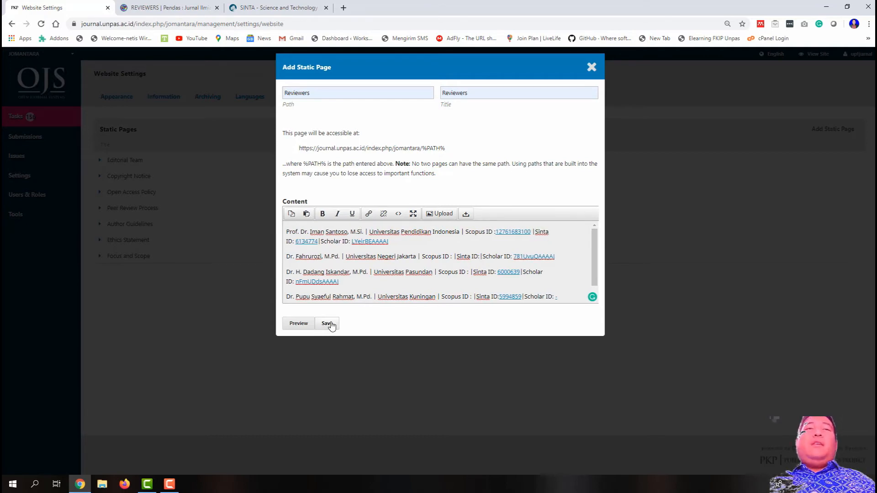
Step: Save the Reviewers static page and compare it with PENDAS's Reviewers page
click(328, 324)
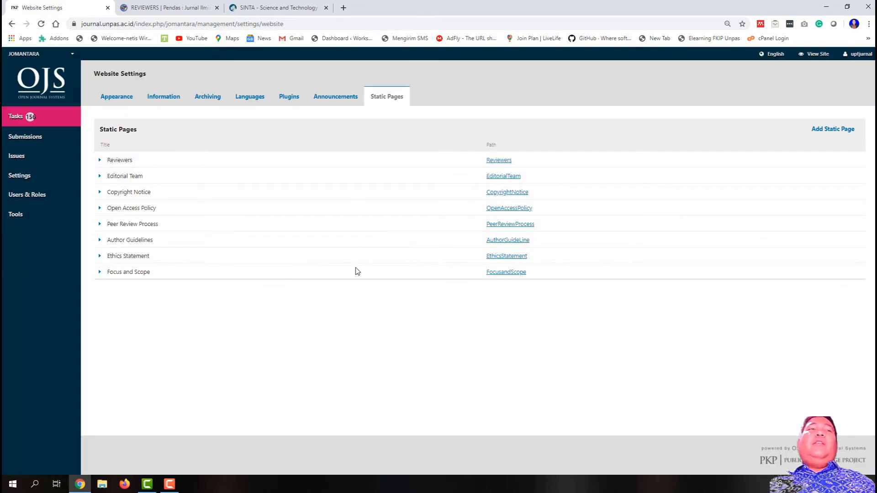
click(209, 9)
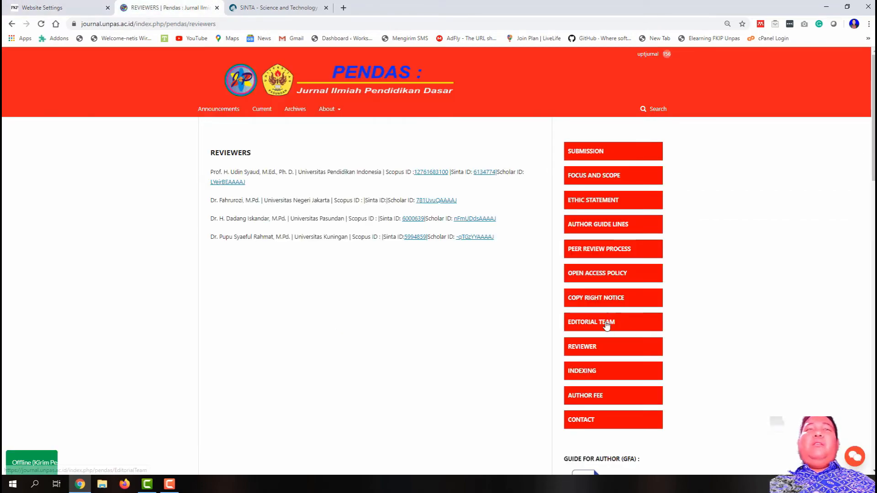
key(ctrl+shift+Tab)
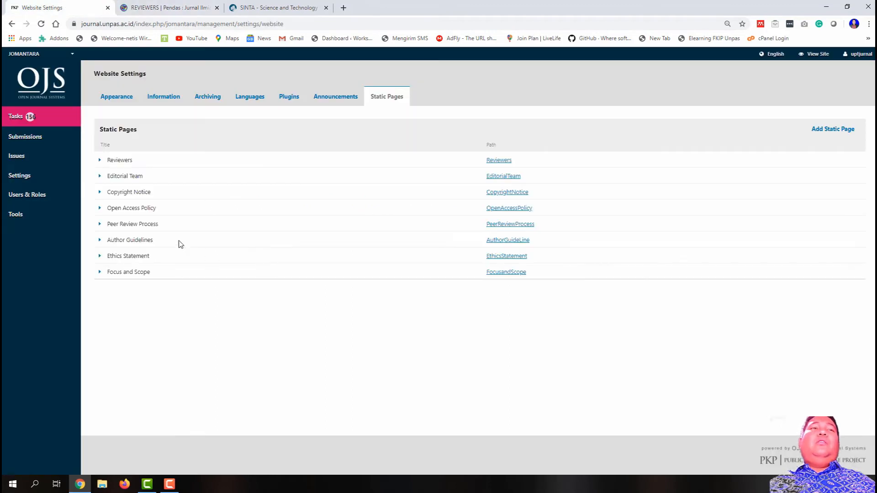
Step: Reopen the Reviewers page to inspect its HTML source, close it unchanged, and return to PENDAS's Reviewers page
click(101, 161)
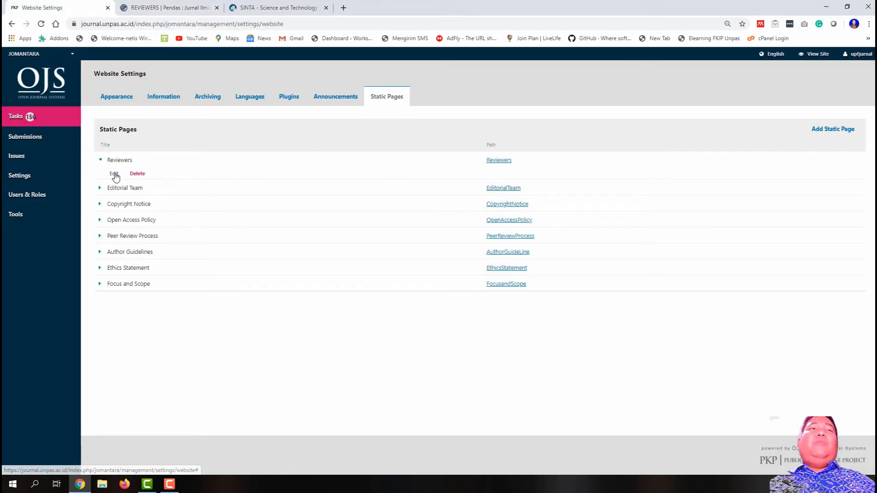
click(114, 173)
scroll(455, 280, down, 1)
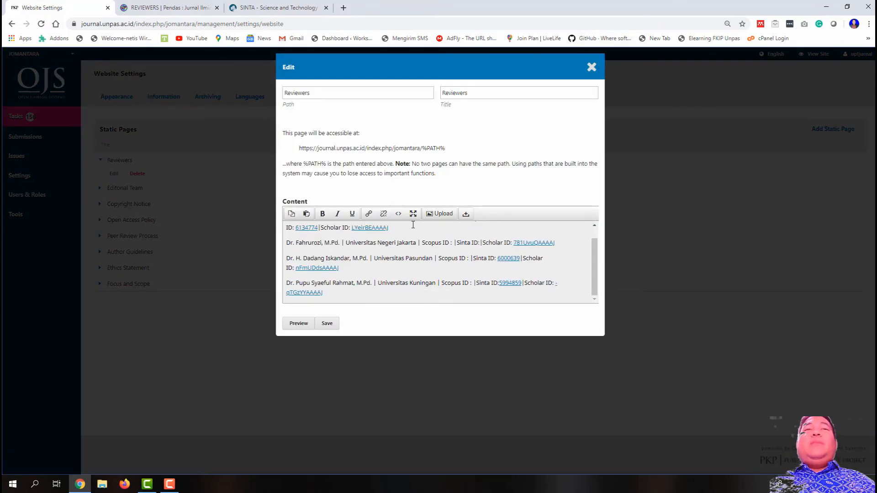
scroll(413, 225, up, 1)
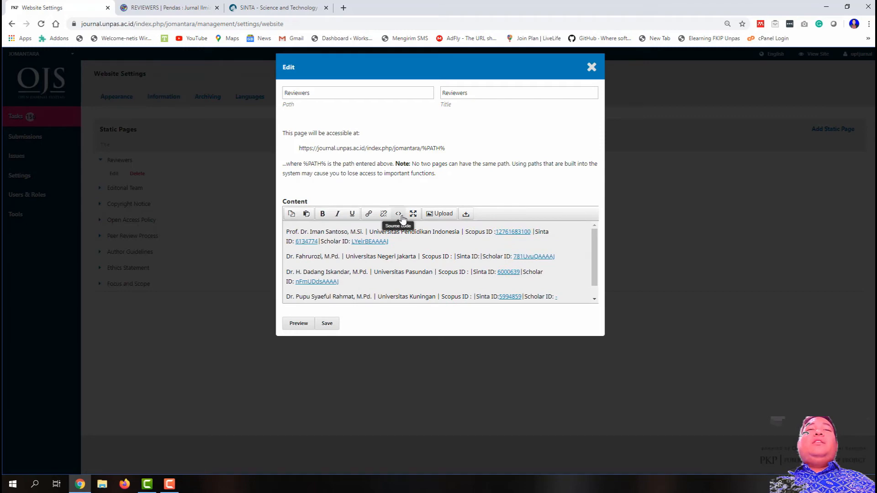
click(400, 216)
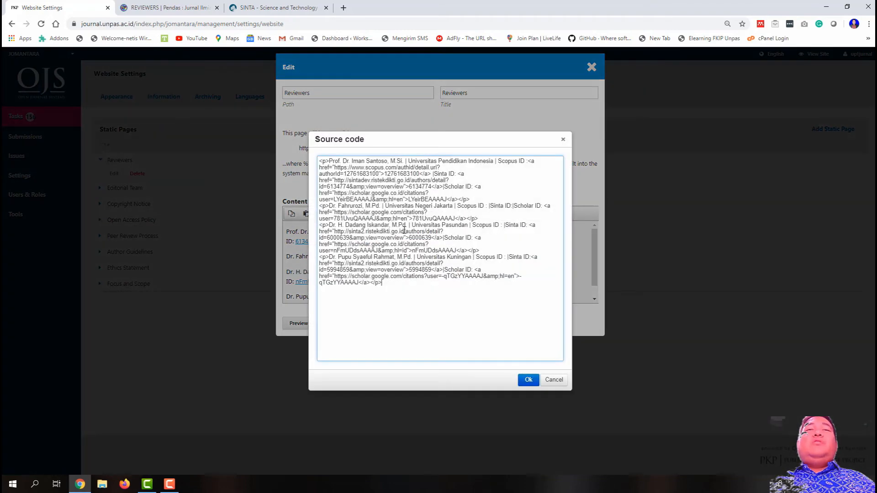
click(553, 380)
click(591, 67)
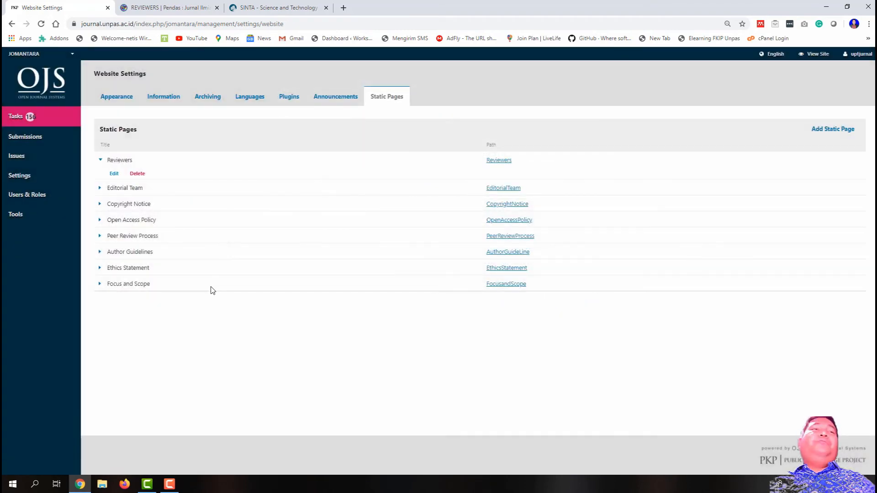
click(100, 159)
click(171, 7)
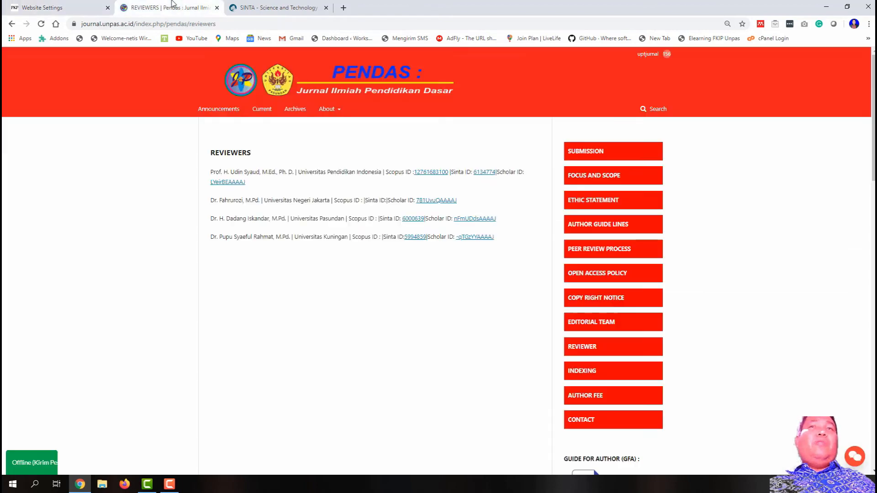
Step: Copy the list of indexing sites from PENDAS's Indexing page
click(583, 371)
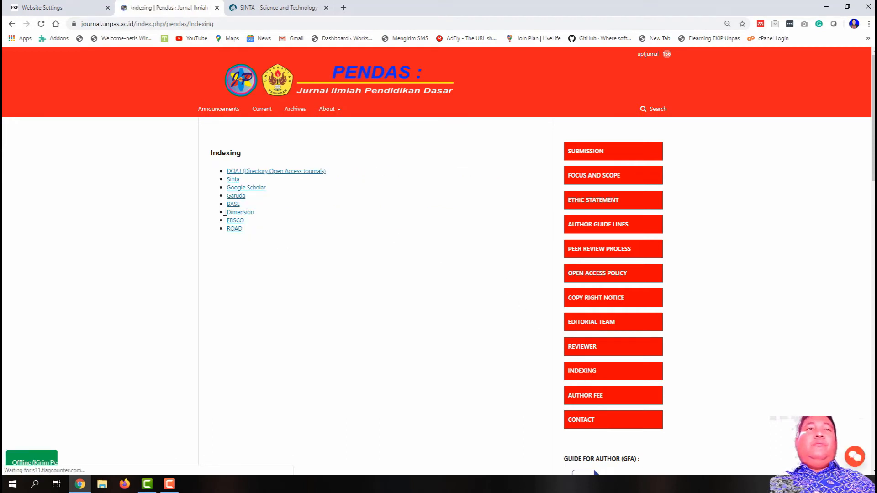
drag(281, 242, 204, 178)
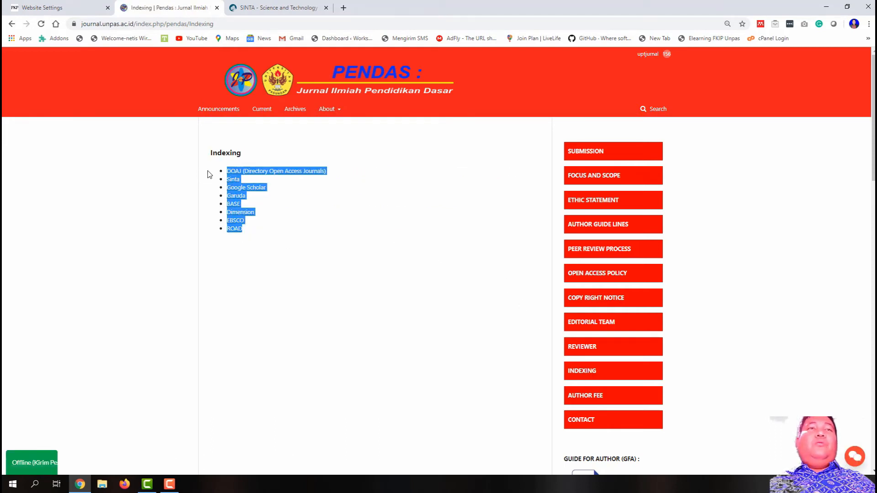
right_click(236, 179)
click(276, 266)
Step: Create and save a static page with path and title Indexing containing the pasted indexing list
click(46, 7)
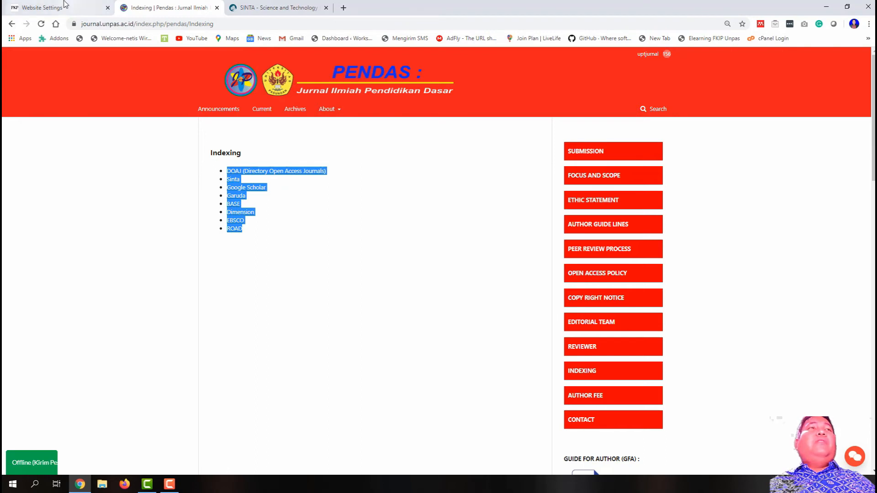
click(830, 130)
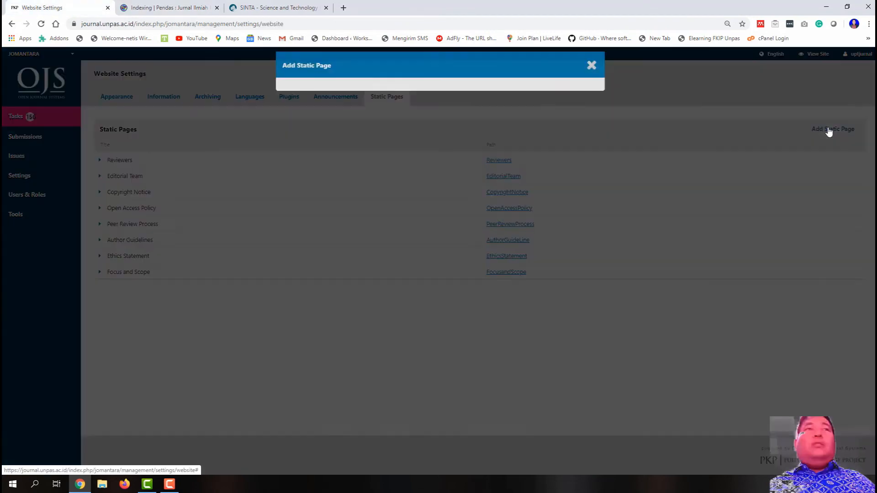
click(335, 90)
text(Indexing)
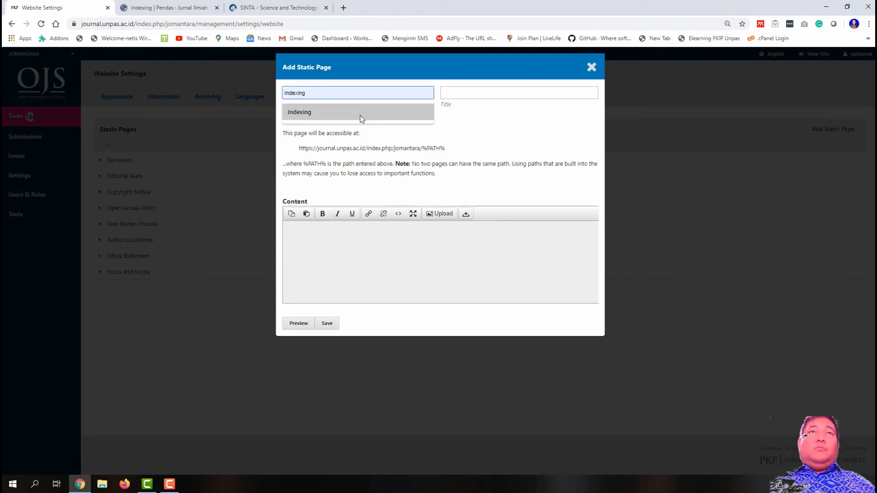
click(359, 115)
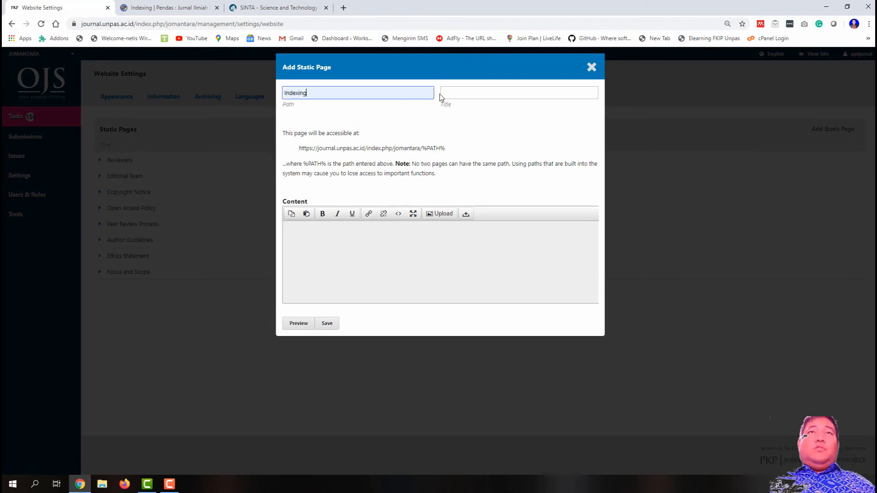
click(459, 92)
text(In)
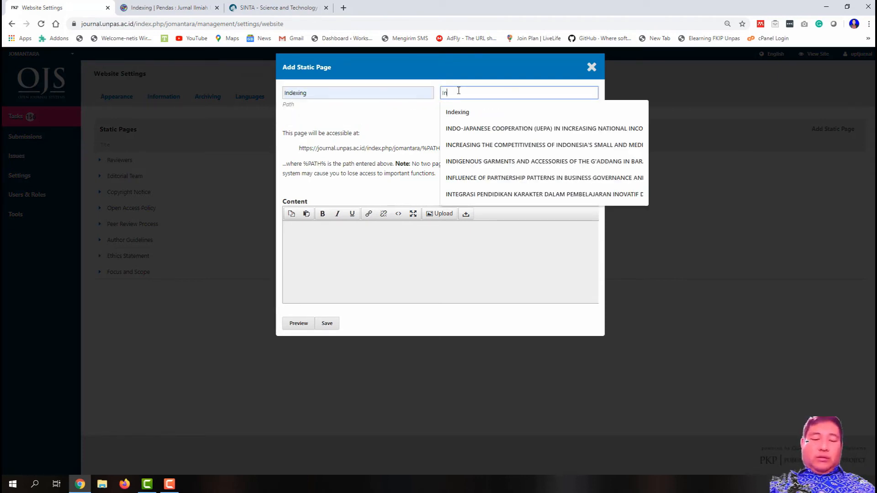
text(dexing)
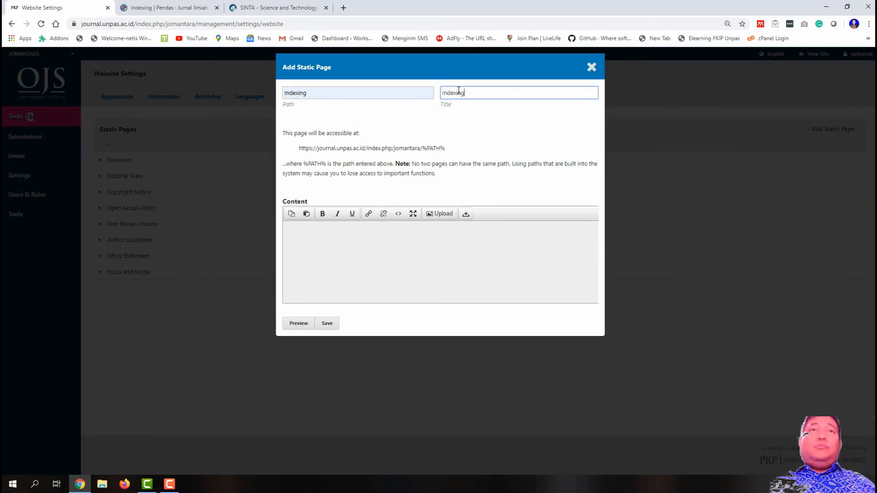
click(365, 261)
key(ctrl+v)
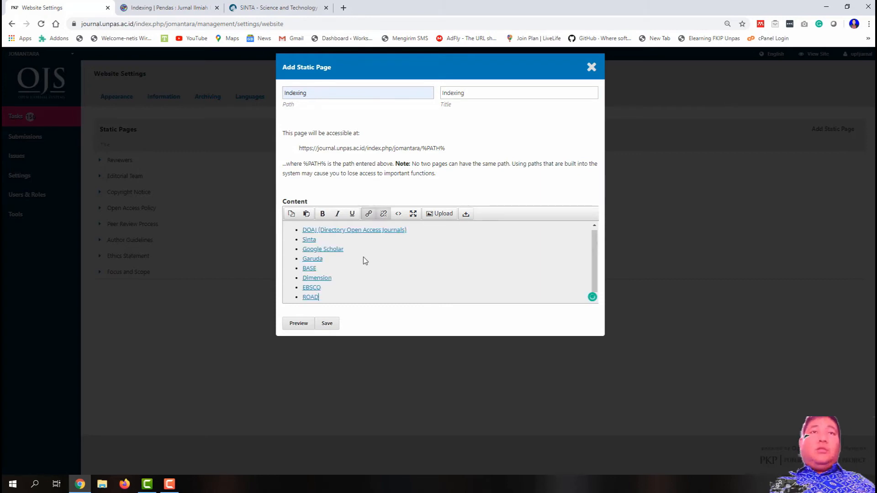
click(327, 323)
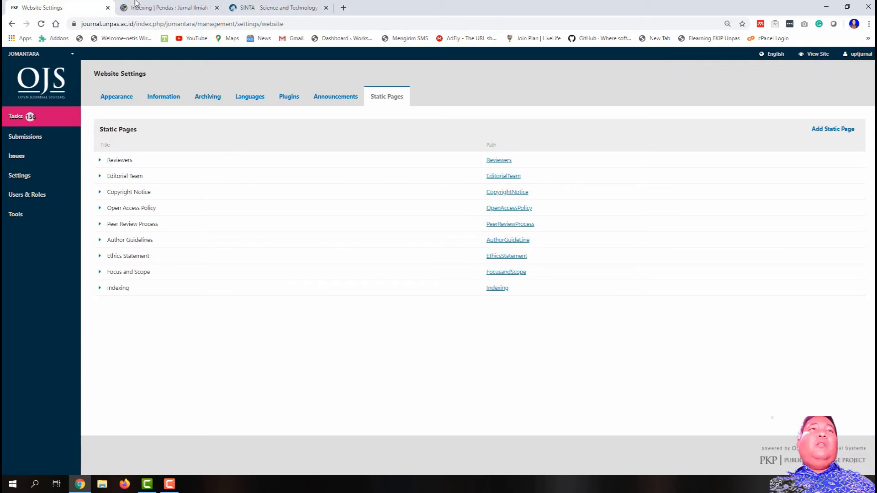
Step: Copy the four author fee lines from PENDAS's Author Fees page
click(138, 6)
scroll(607, 319, down, 2)
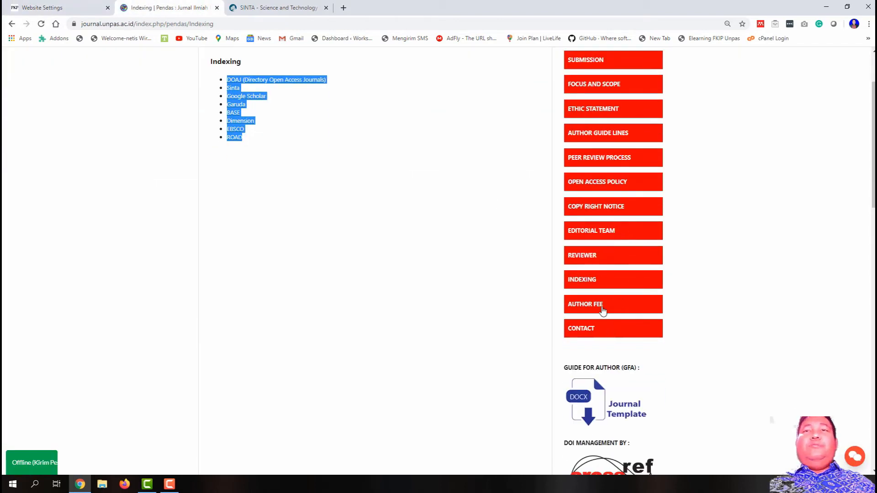
click(602, 311)
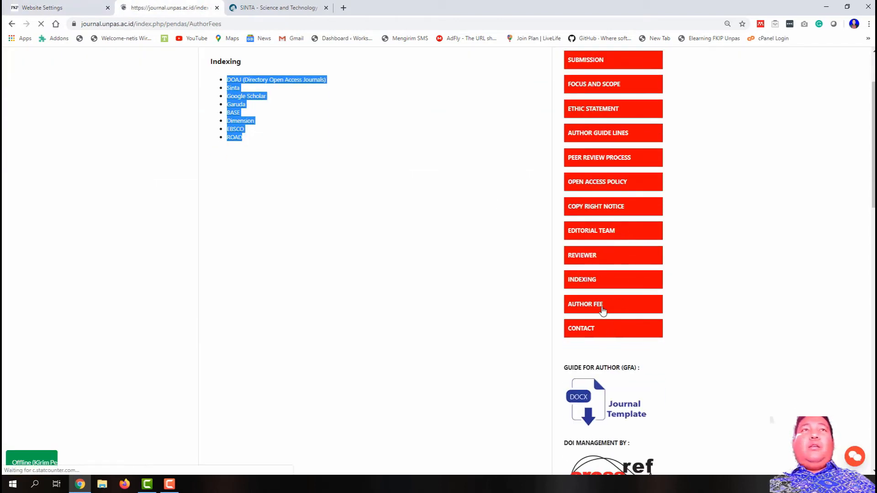
drag(307, 234, 178, 152)
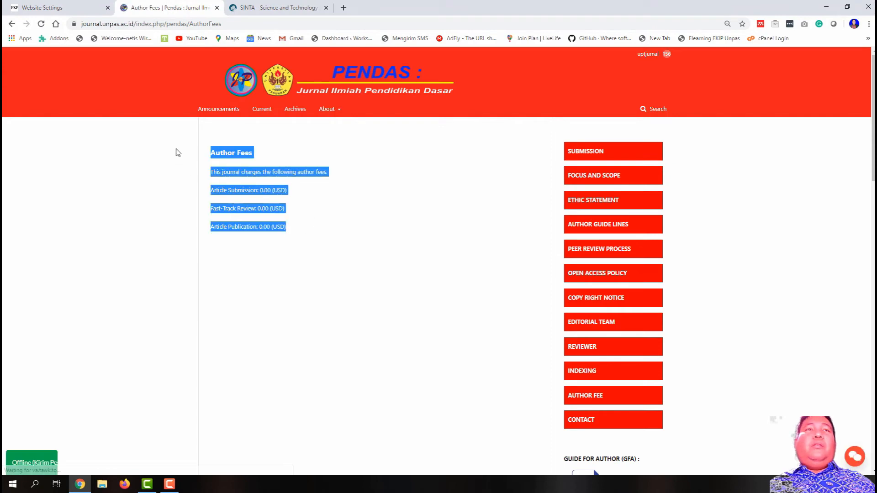
right_click(249, 185)
click(211, 181)
drag(286, 229, 209, 171)
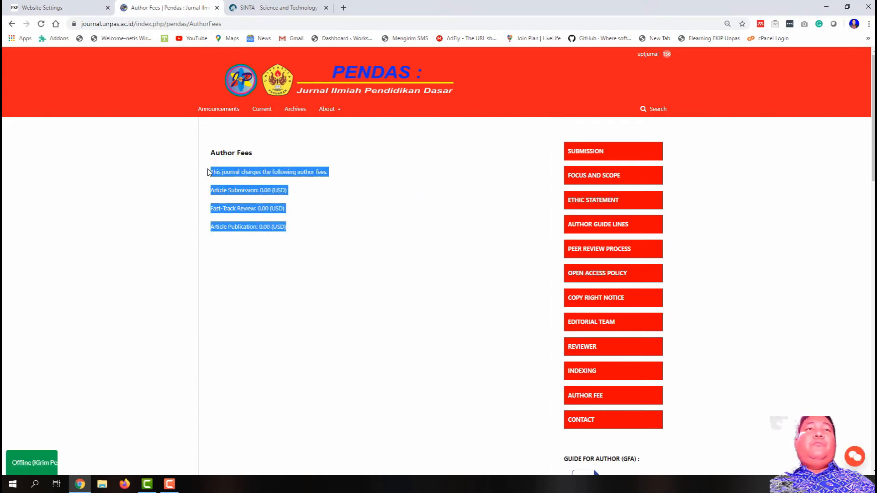
right_click(225, 172)
click(237, 181)
Step: Start a new static page with path AuthorFee, title 'Authos Fee', and the pasted 0.00 USD fee lines
click(53, 8)
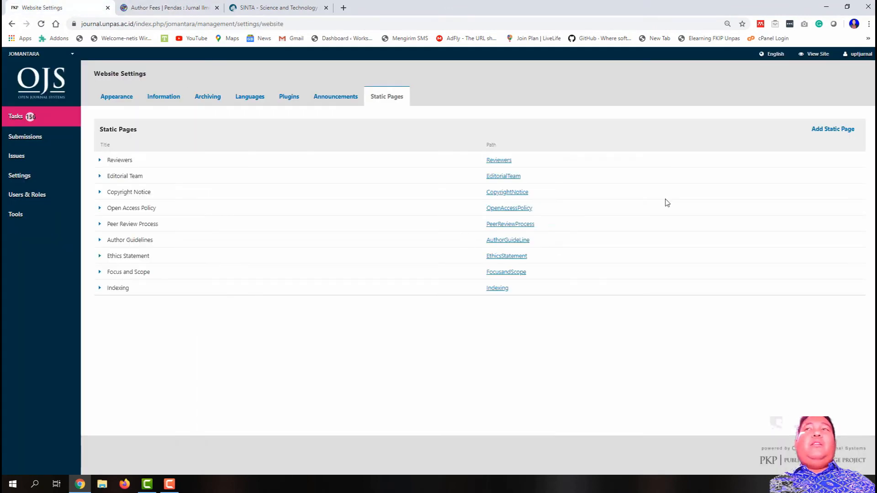
click(833, 129)
click(331, 94)
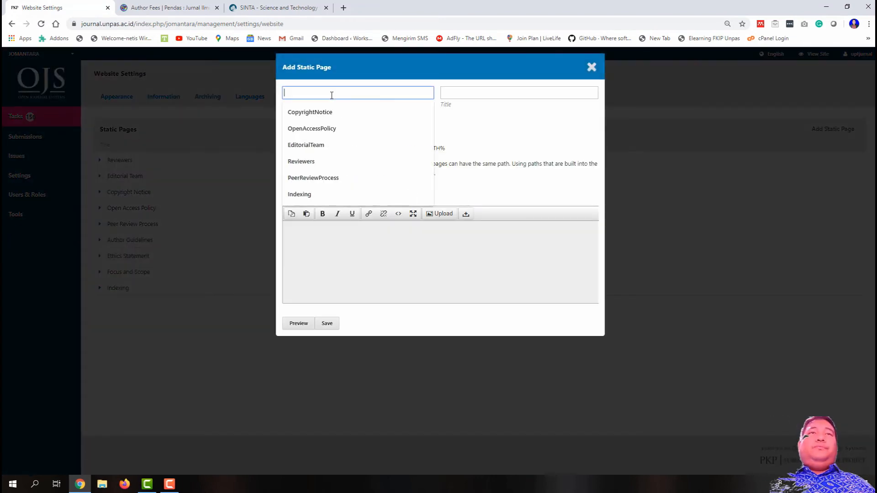
text(Author)
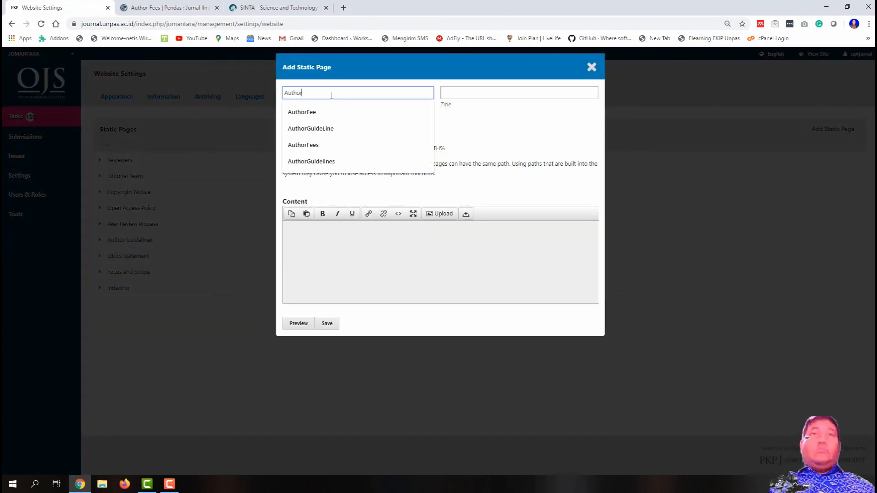
click(320, 112)
click(457, 91)
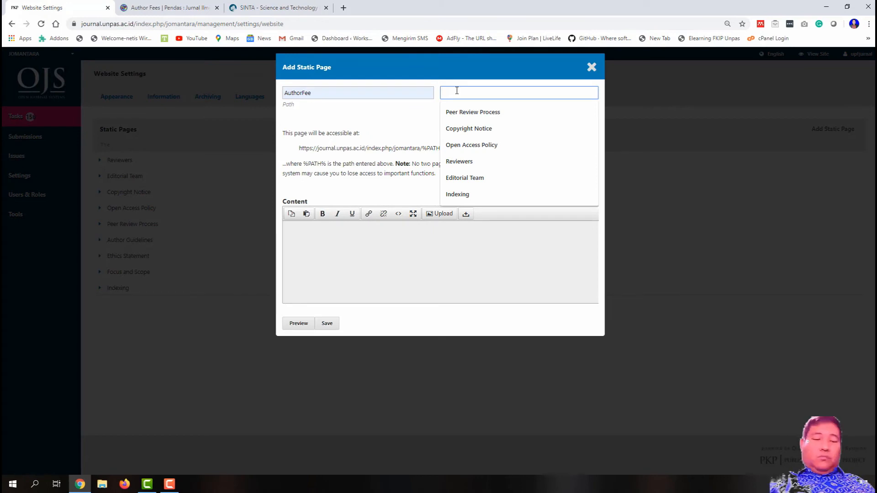
text(Authos Fee)
click(461, 112)
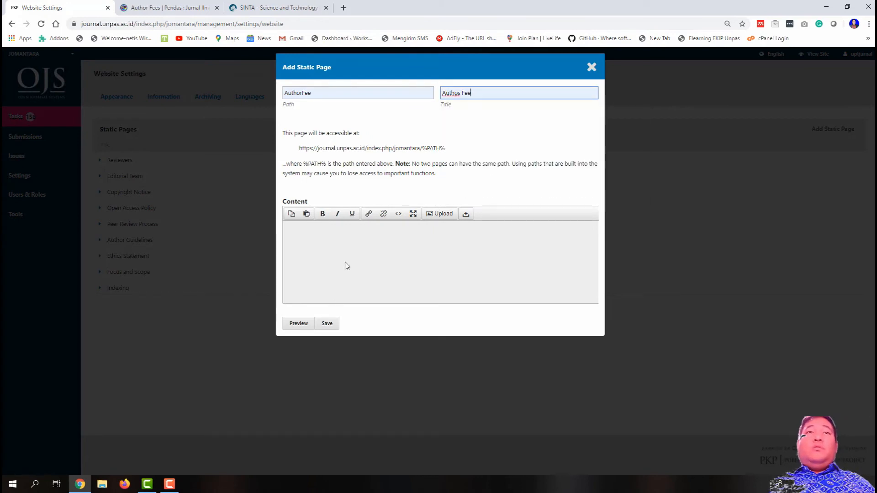
click(344, 262)
key(ctrl+v)
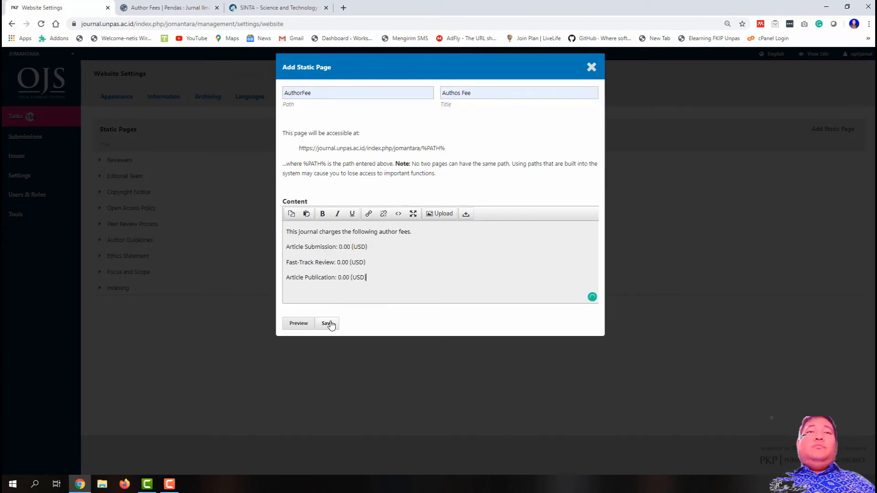
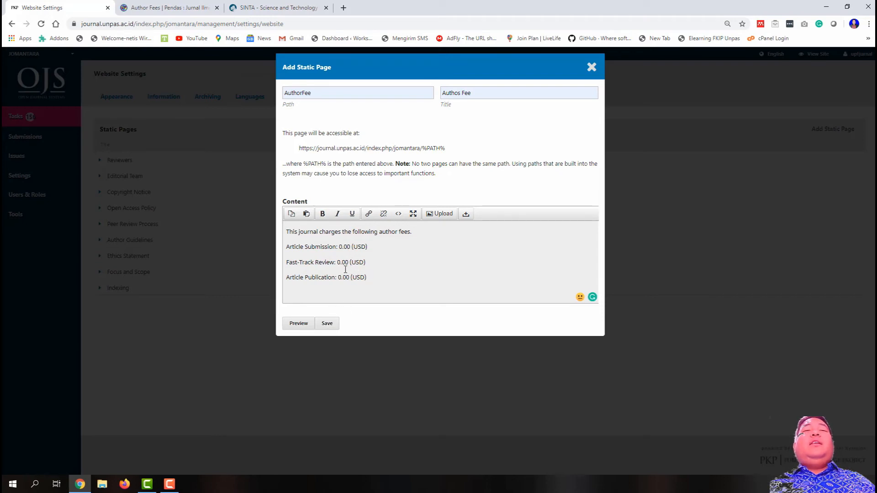
Step: Save the 'Authos Fee' static page with path AuthorFee
click(330, 323)
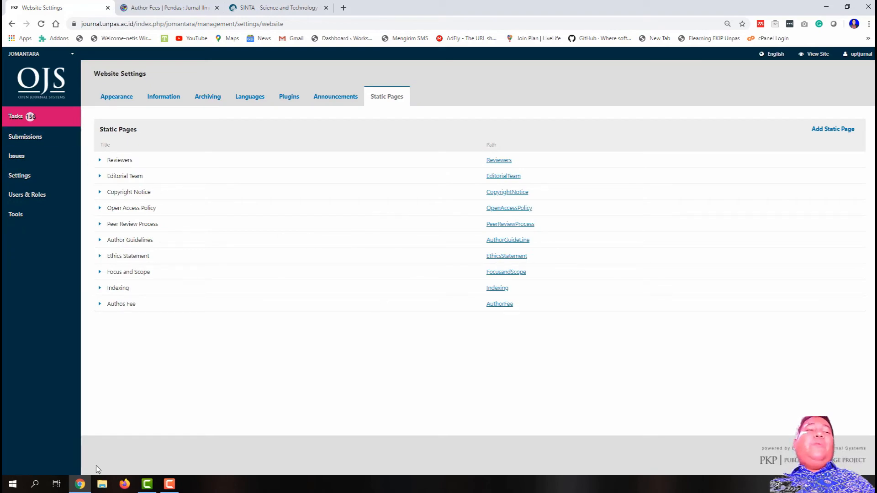
Step: Open a new Notepad note from Windows search
click(36, 483)
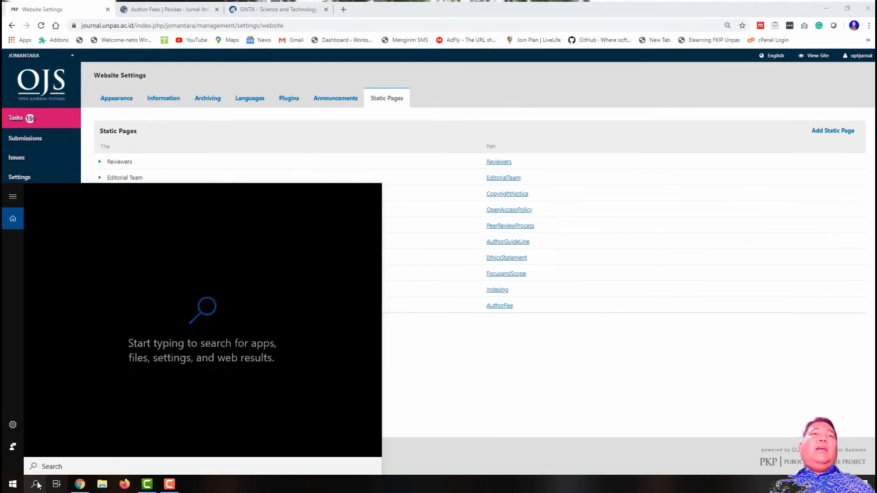
click(484, 399)
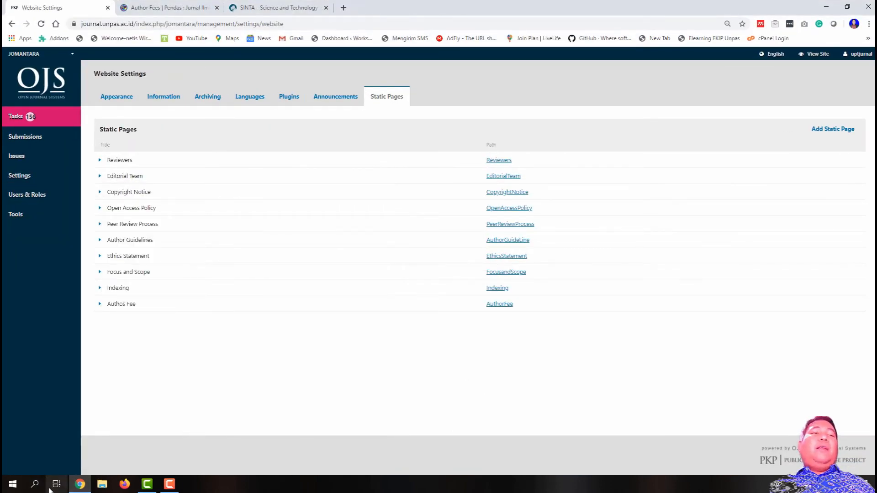
click(35, 484)
text(notepad)
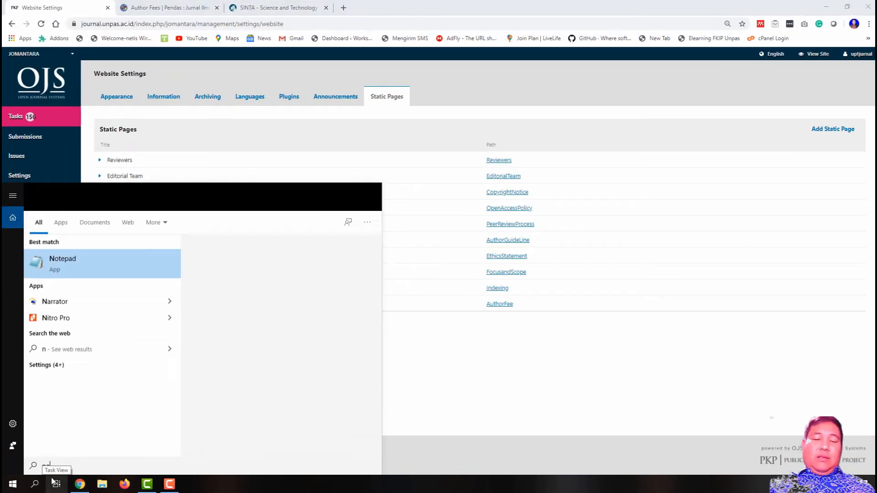
key(Return)
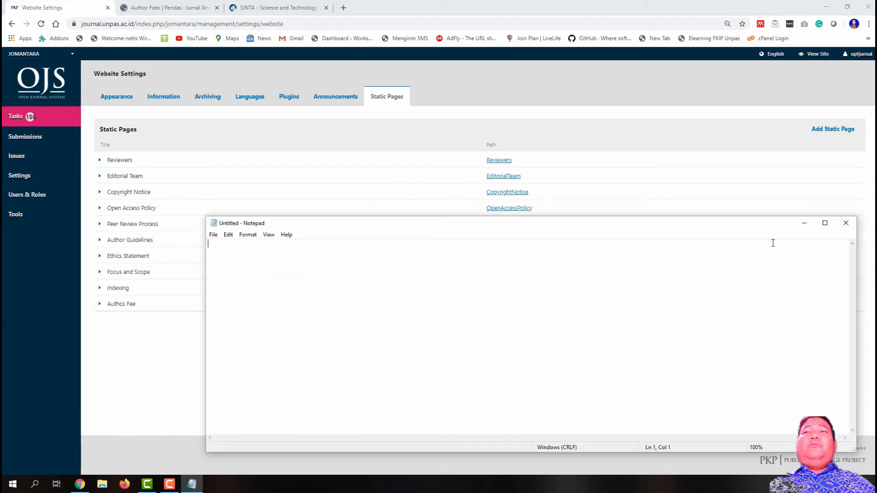
click(804, 223)
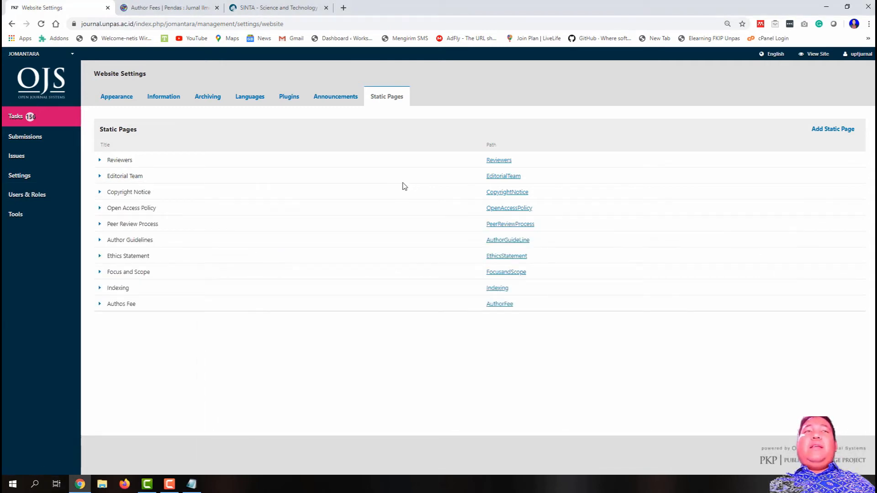
Step: Paste the Reviewers, EditorialTeam and CopyrightNotice page addresses into the note
right_click(502, 161)
click(543, 229)
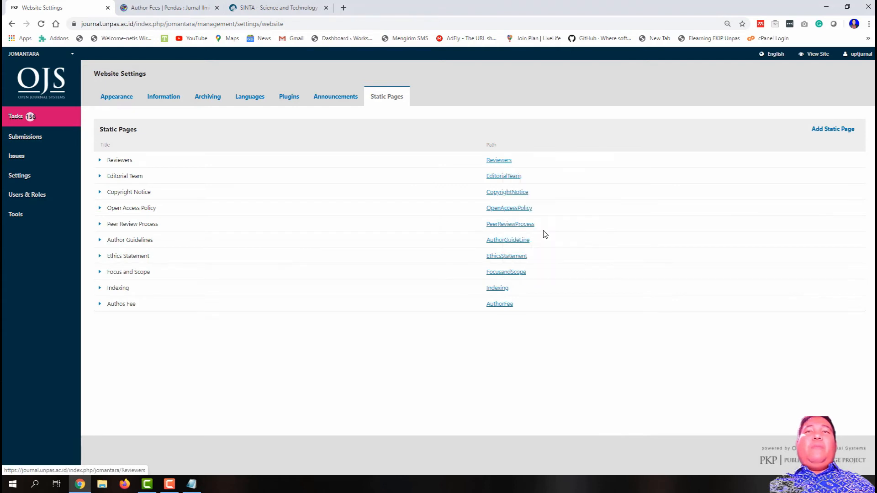
click(191, 484)
key(ctrl+v)
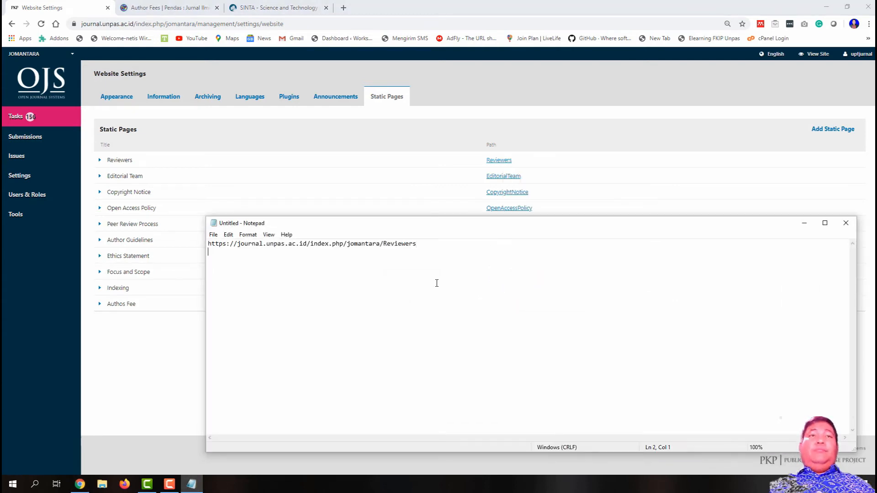
right_click(498, 176)
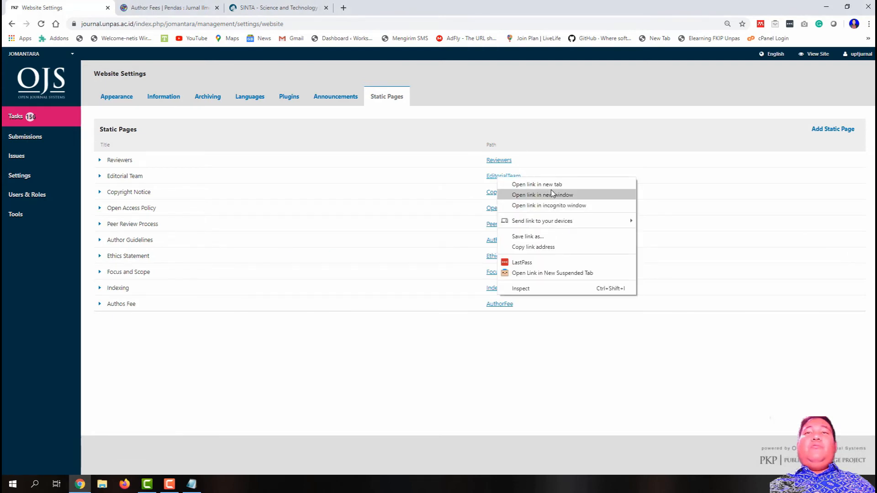
click(552, 246)
click(191, 484)
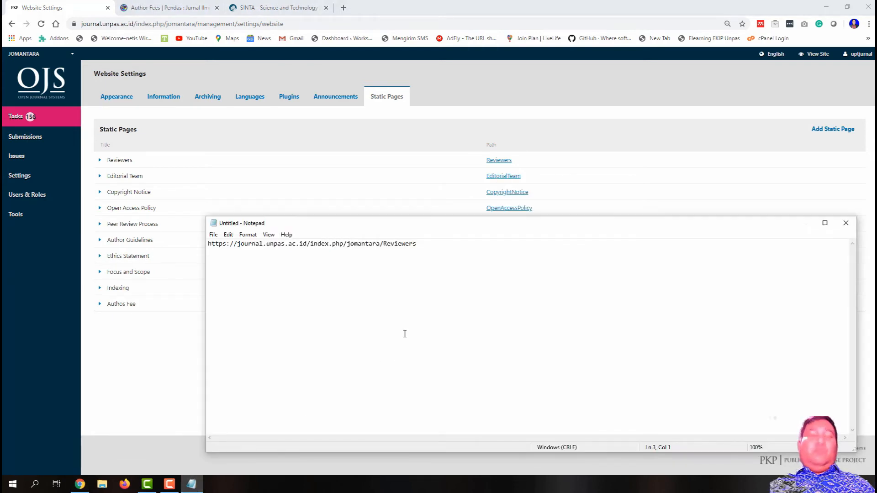
key(Return)
key(Return)
key(ctrl+v)
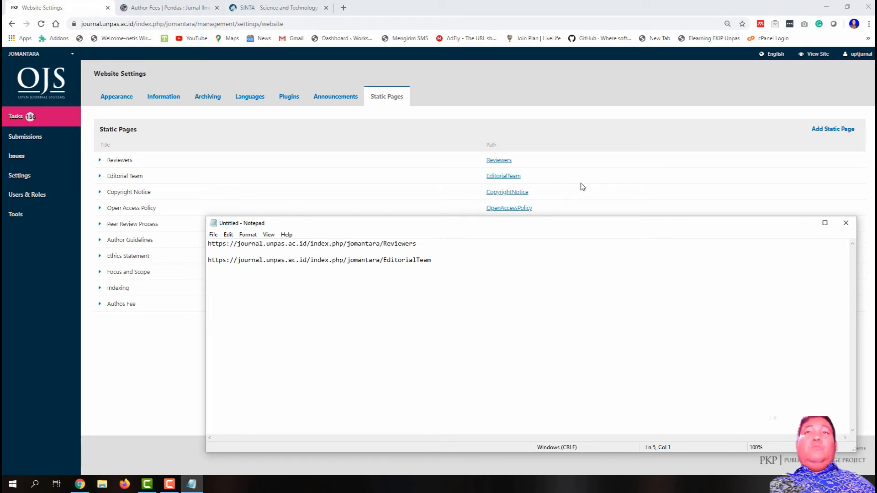
click(583, 186)
right_click(505, 191)
click(551, 260)
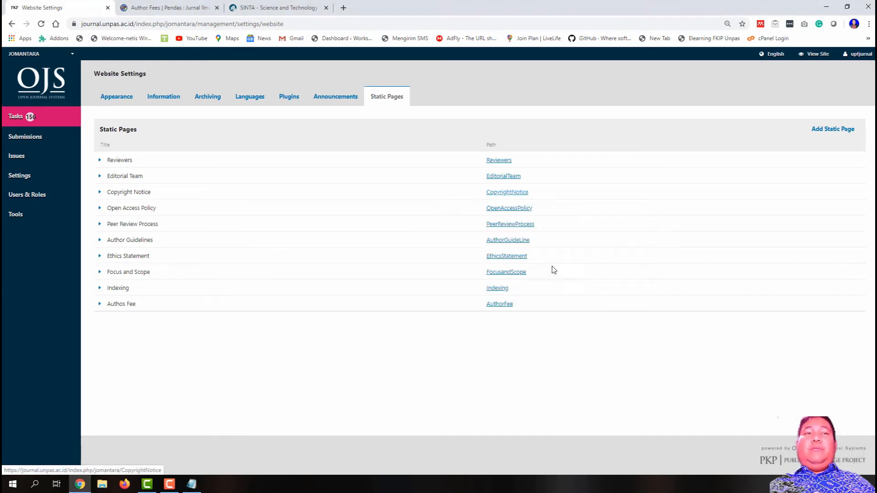
click(192, 483)
key(ctrl+v)
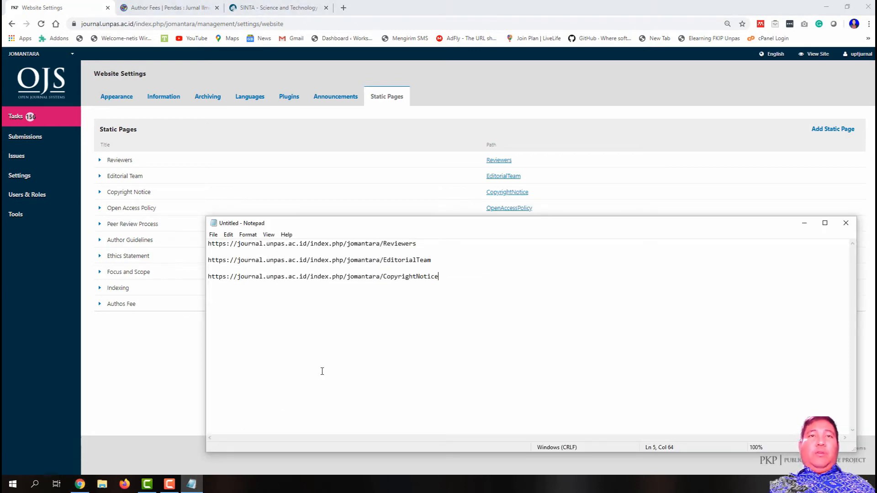
Step: Add the OpenAccessPolicy, PeerReviewProcess and AuthorGuideLine page addresses to the note
click(607, 200)
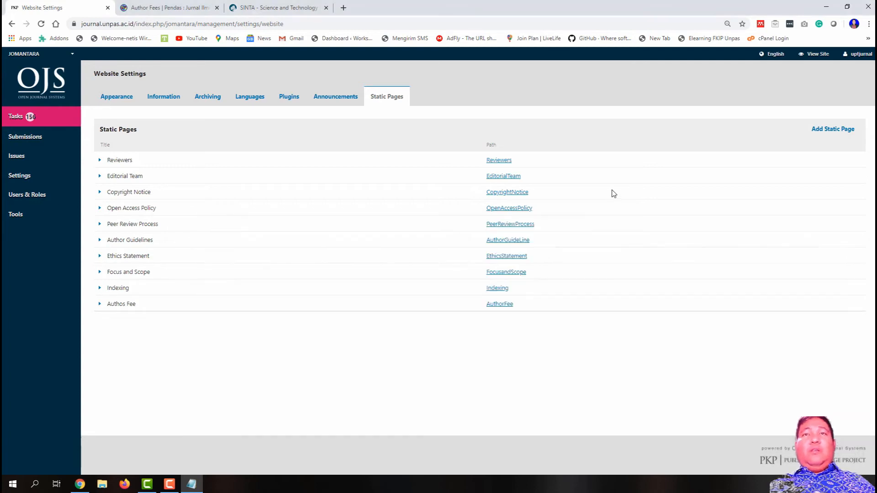
right_click(529, 209)
click(579, 277)
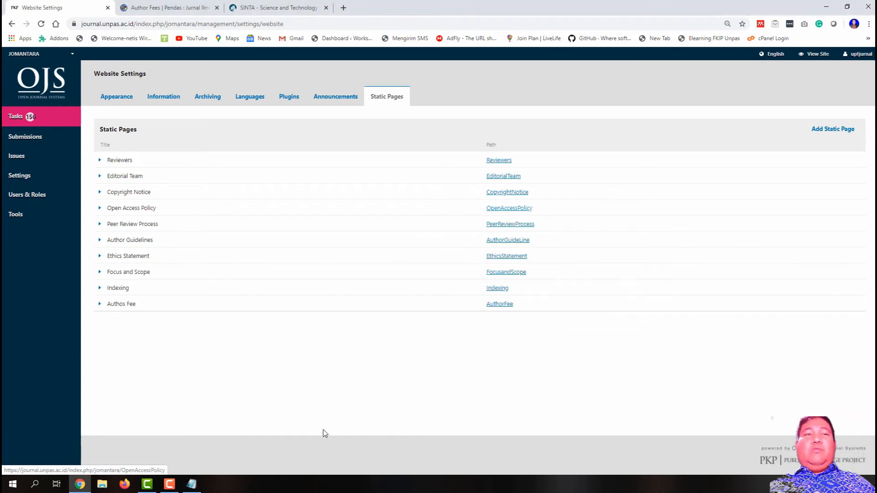
click(191, 484)
key(ctrl+v)
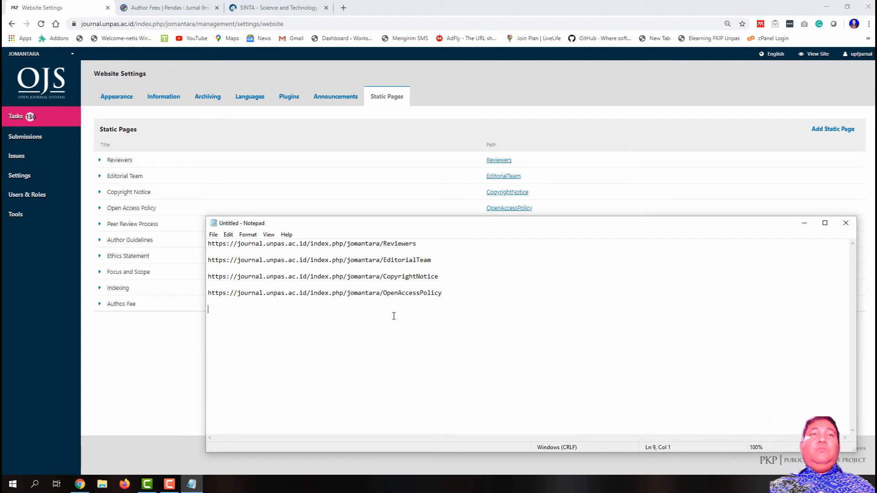
click(632, 165)
right_click(521, 226)
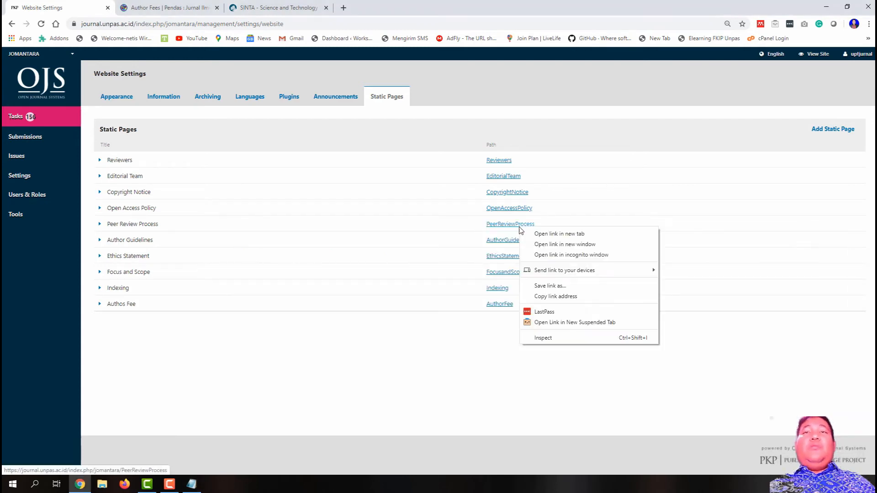
click(567, 298)
click(191, 484)
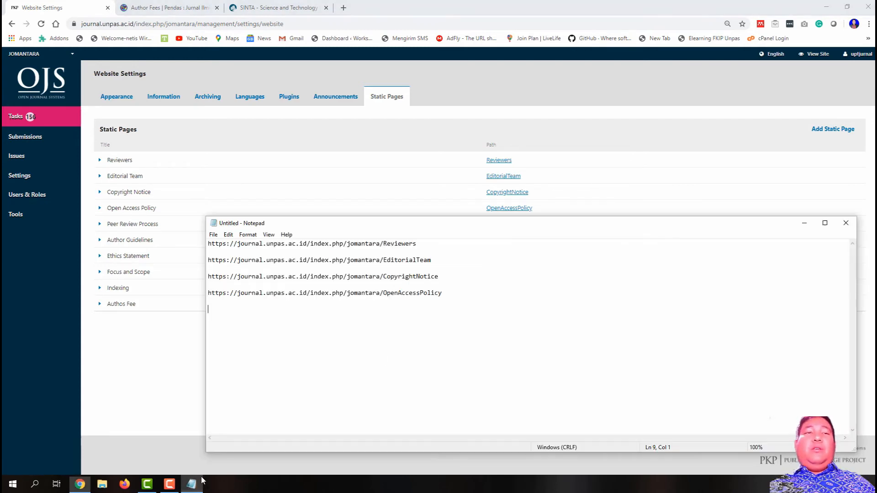
key(ctrl+v)
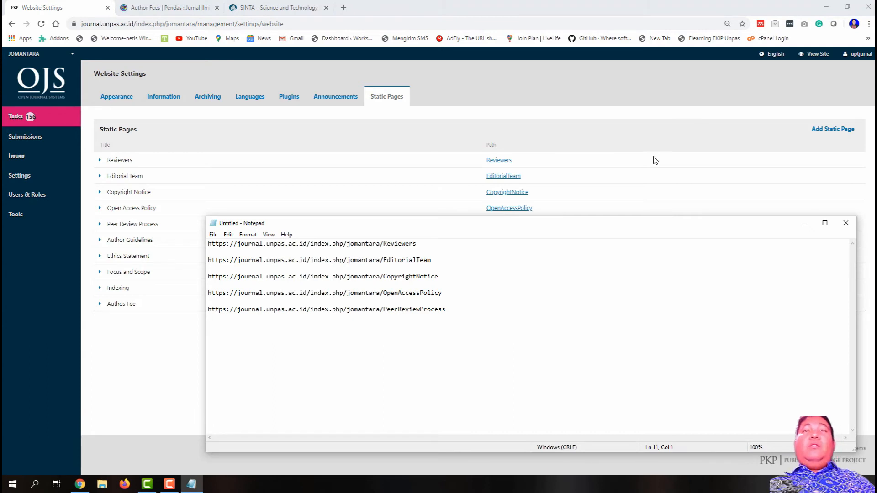
click(693, 171)
right_click(486, 242)
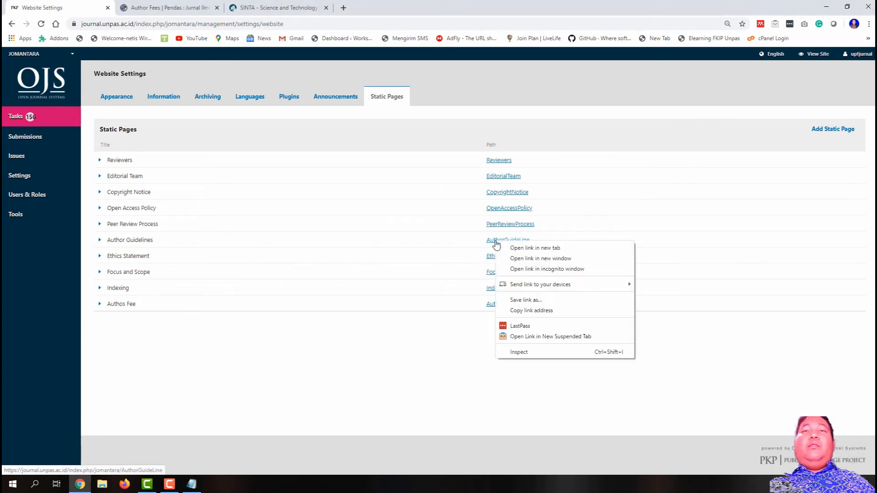
click(548, 311)
click(196, 481)
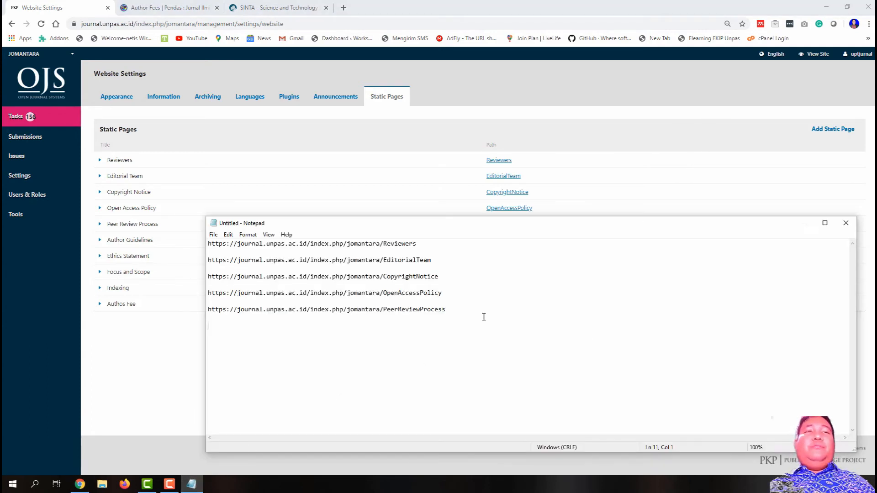
key(ctrl+v)
key(Return)
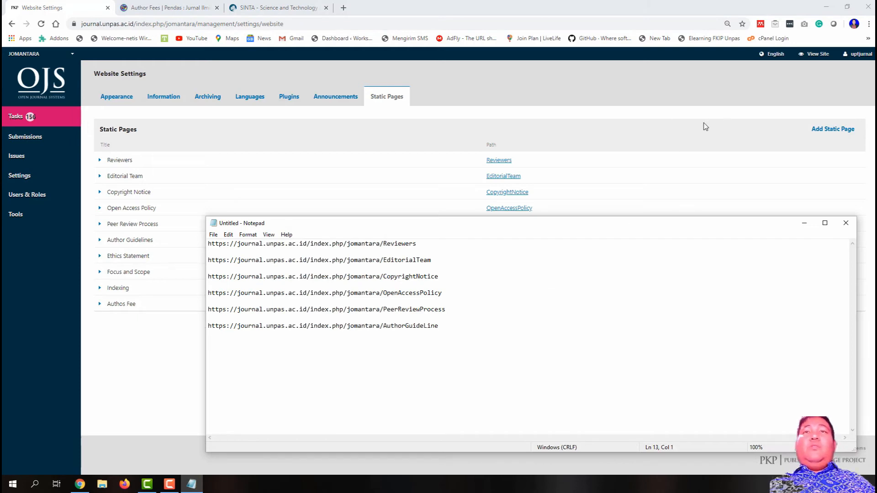
Step: Add the EthicsStatement and FocusandScope page addresses to the Notepad list
click(706, 126)
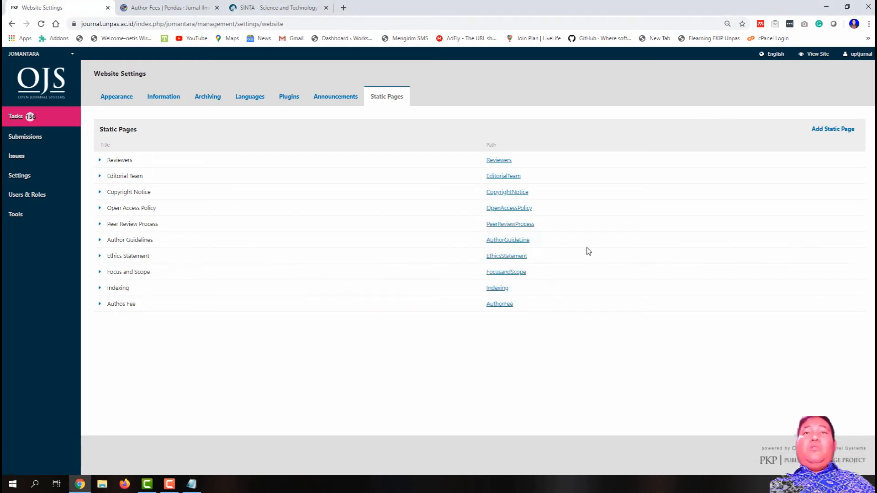
right_click(518, 258)
click(548, 312)
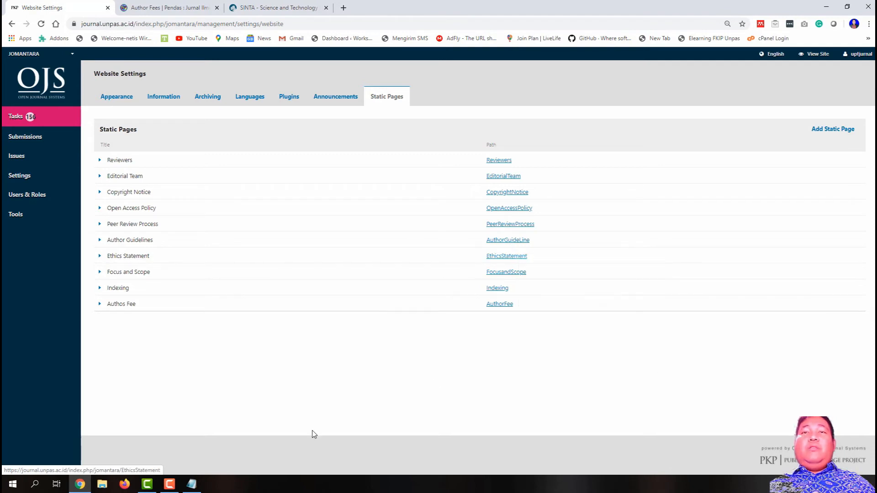
click(191, 484)
key(ctrl+v)
key(Return)
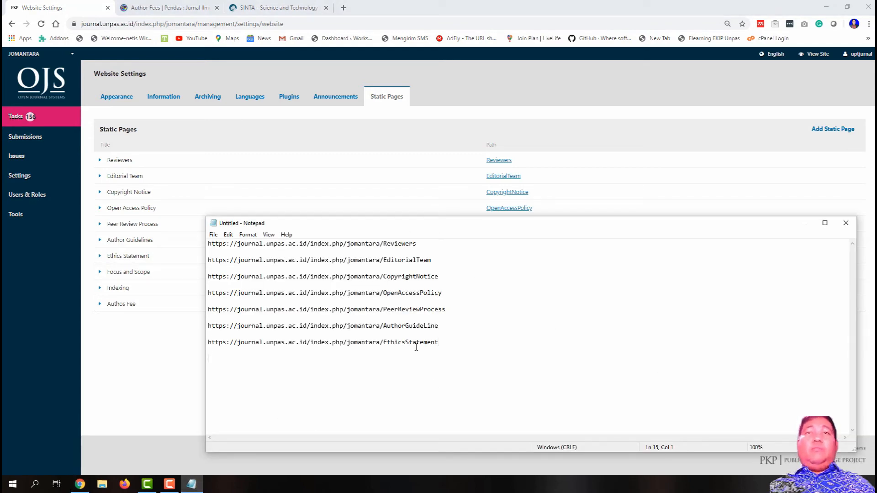
click(763, 137)
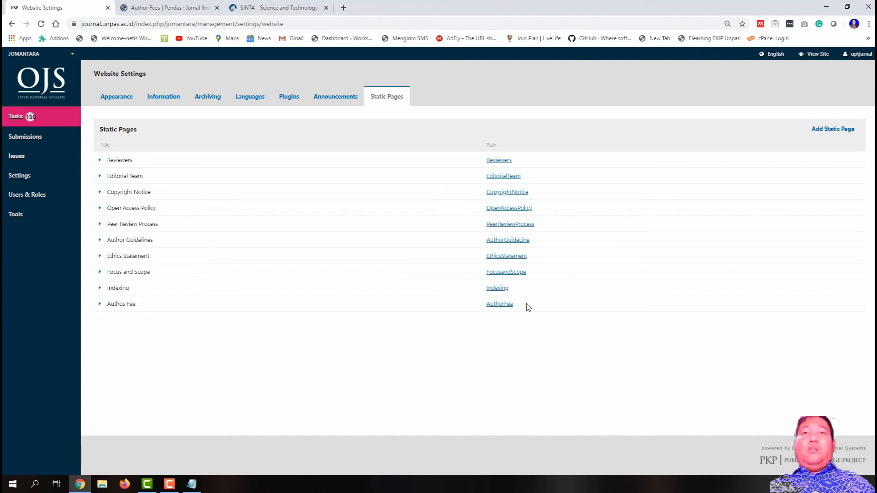
right_click(506, 273)
click(552, 340)
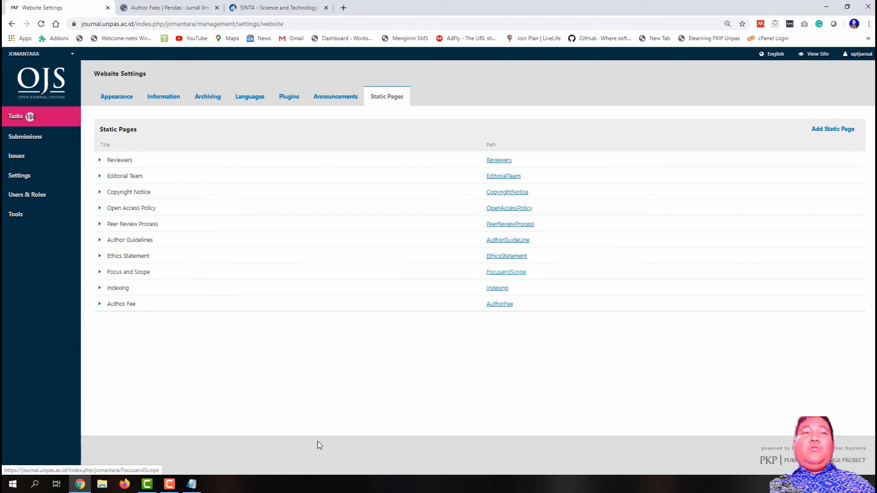
click(191, 484)
key(ctrl+v)
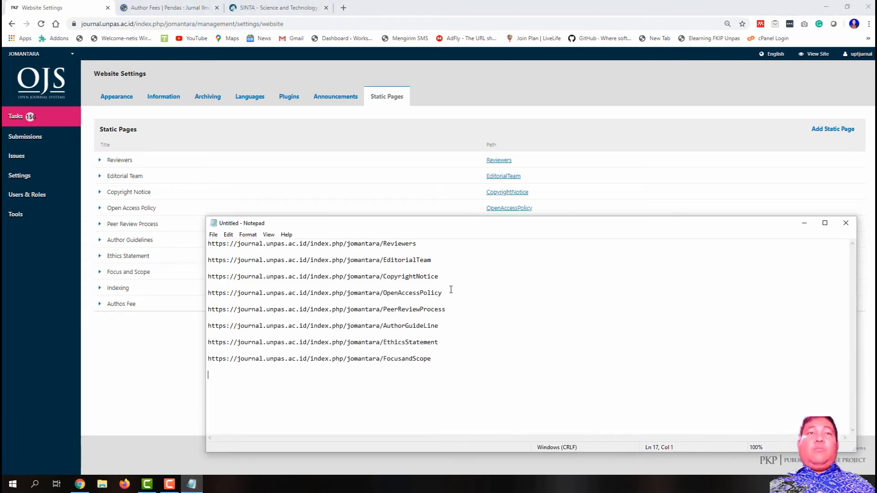
Step: Add the Indexing and AuthorFee page addresses, completing all ten links
click(669, 149)
right_click(501, 289)
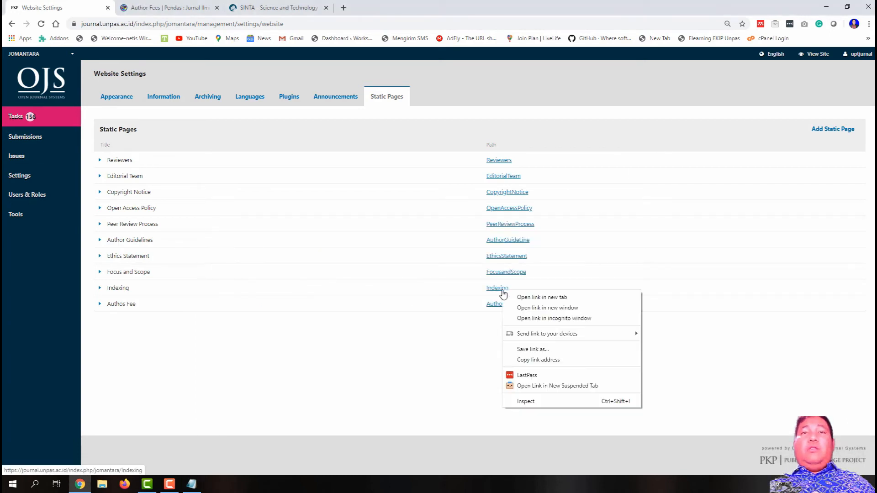
click(544, 360)
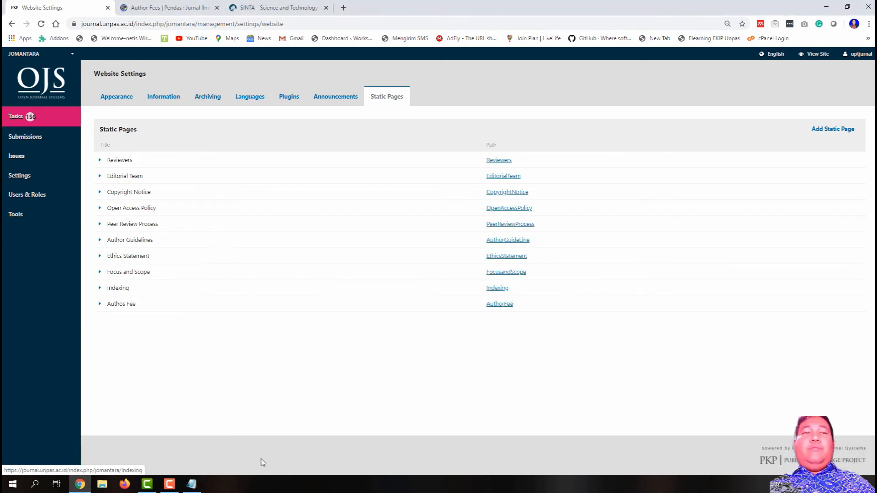
click(192, 484)
key(ctrl+v)
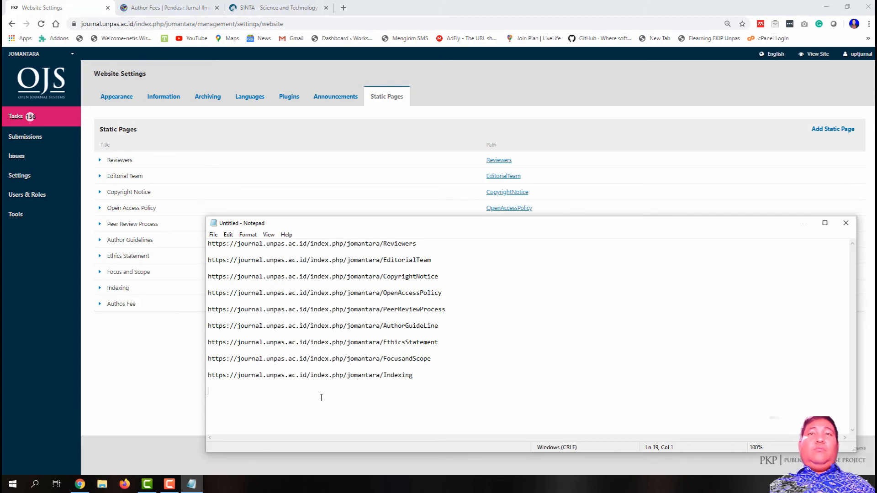
click(561, 174)
right_click(496, 305)
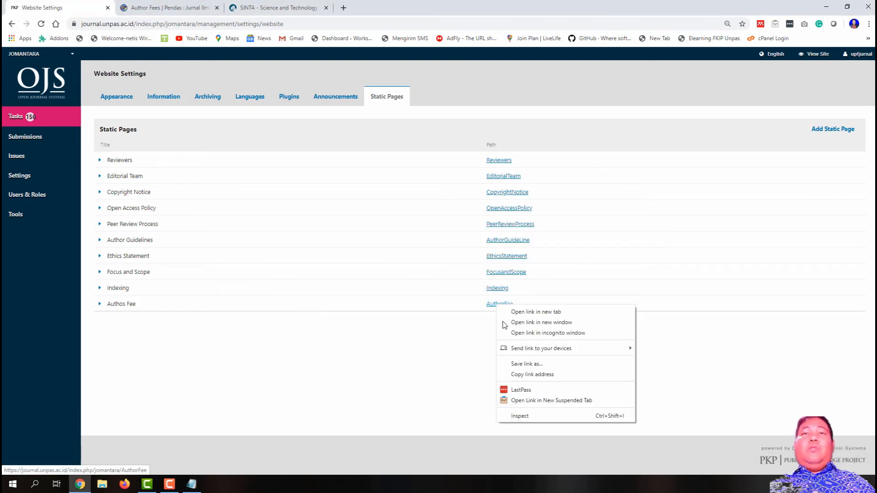
click(548, 375)
click(192, 484)
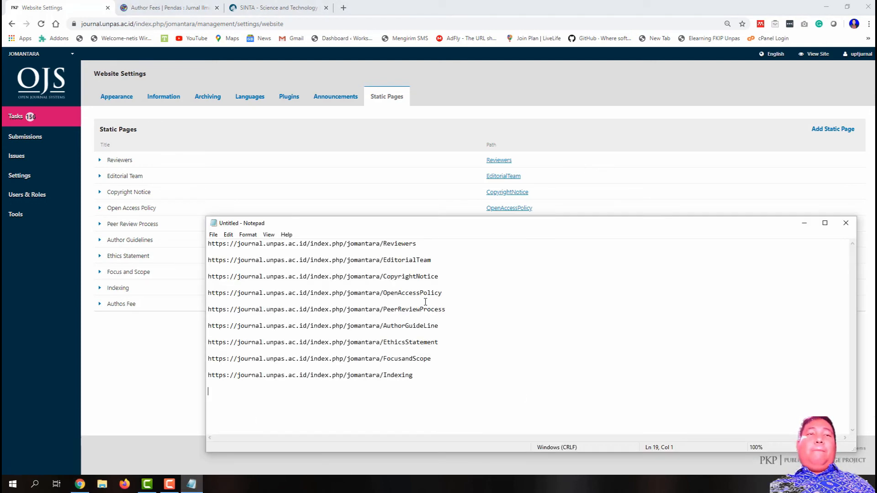
key(ctrl+v)
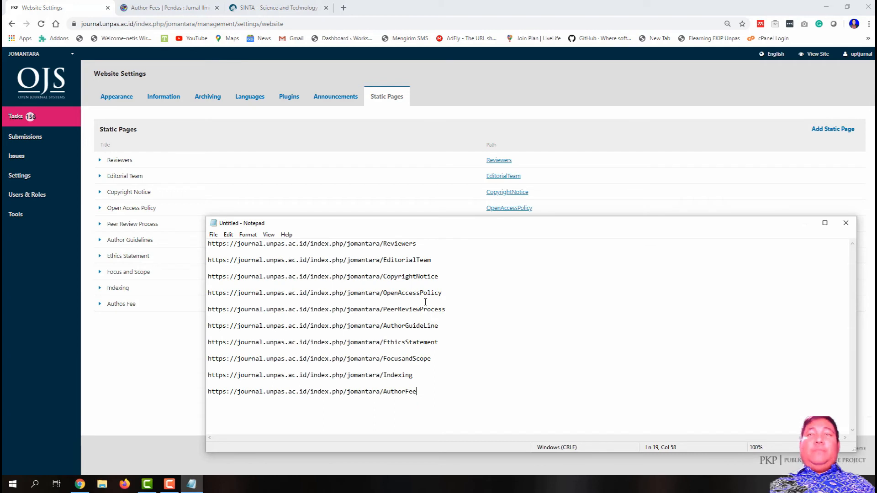
click(804, 222)
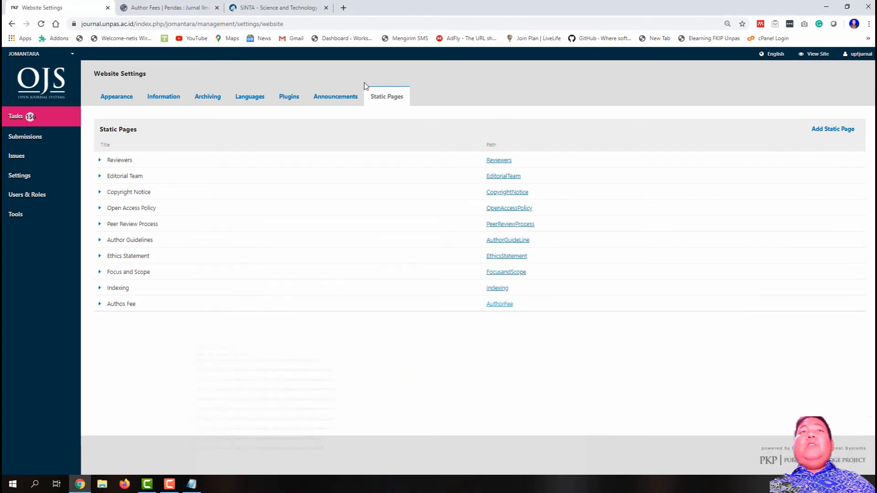
Step: Open Installed Plugins and launch the Custom Block Manager's custom blocks list
click(285, 99)
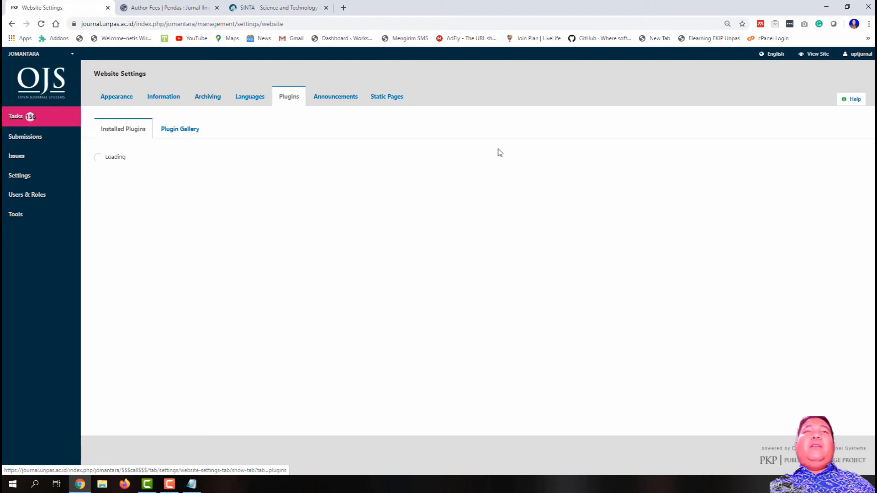
scroll(493, 220, down, 15)
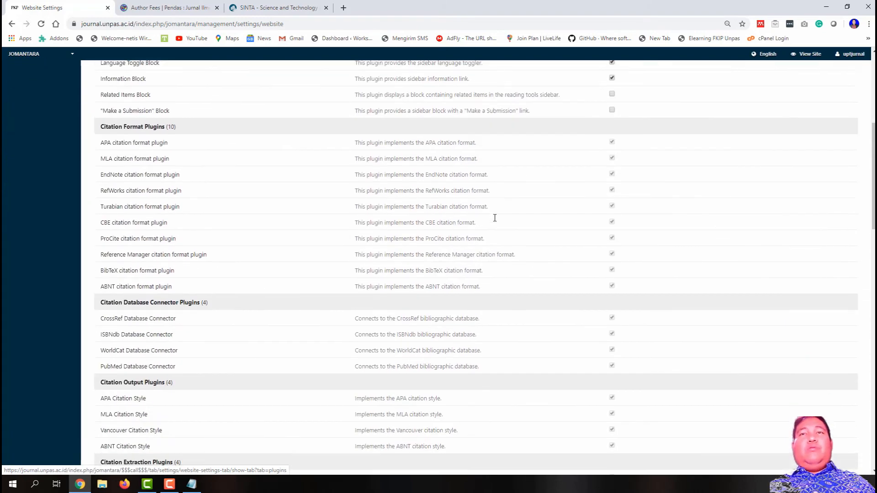
scroll(494, 218, down, 12)
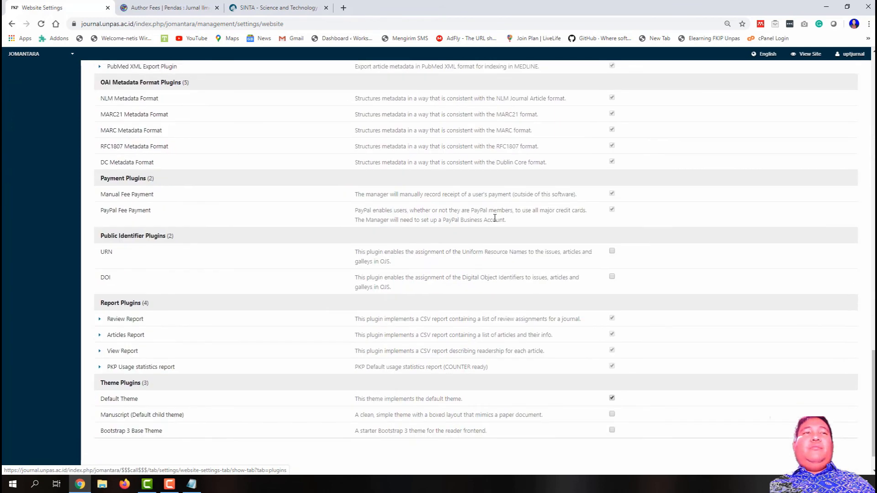
scroll(248, 301, up, 7)
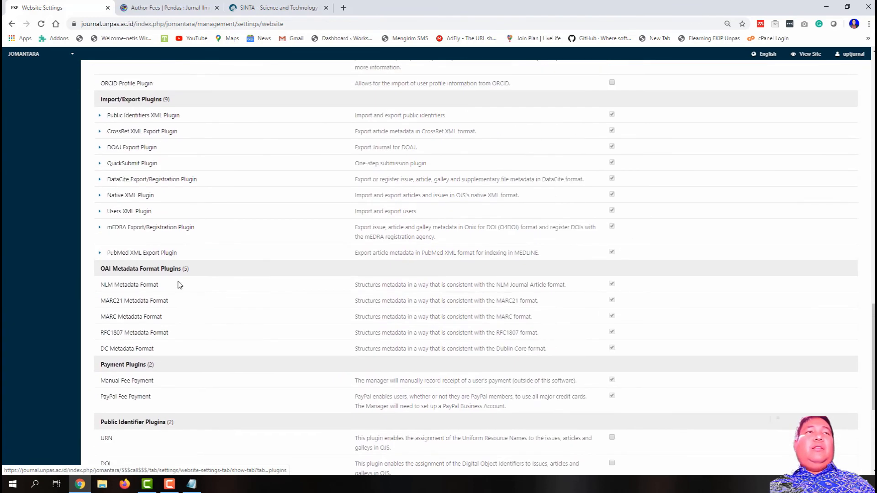
scroll(175, 285, up, 1)
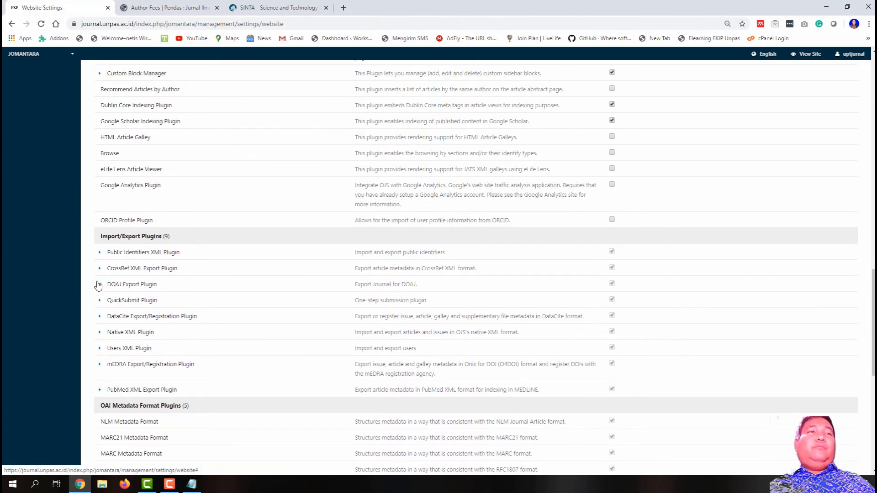
scroll(105, 312, up, 4)
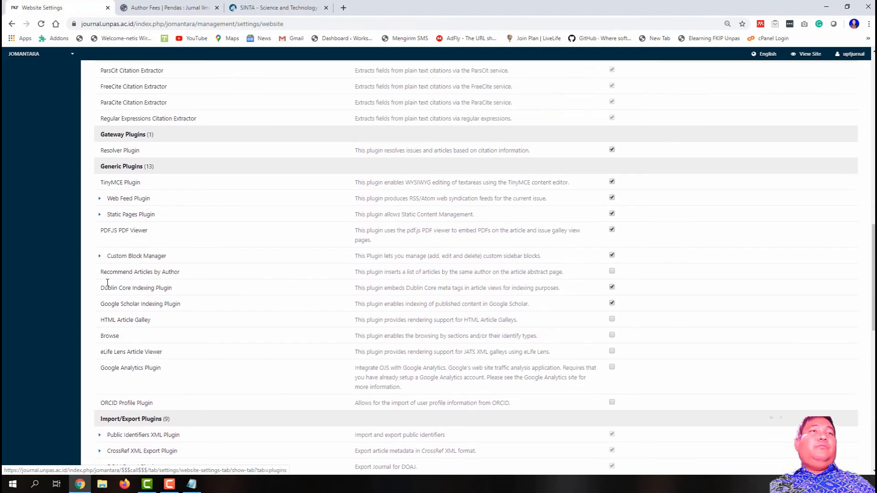
click(100, 256)
click(123, 269)
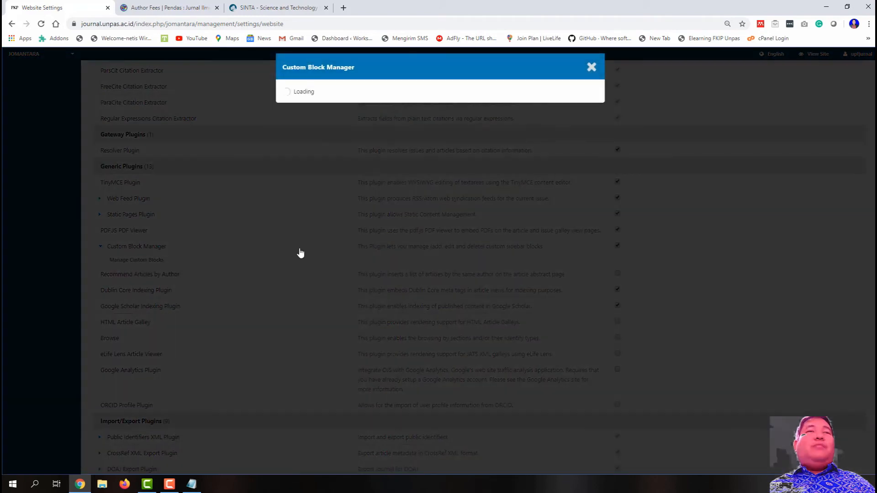
Step: Inspect the menuatas block's menu content, then close it without saving
click(288, 115)
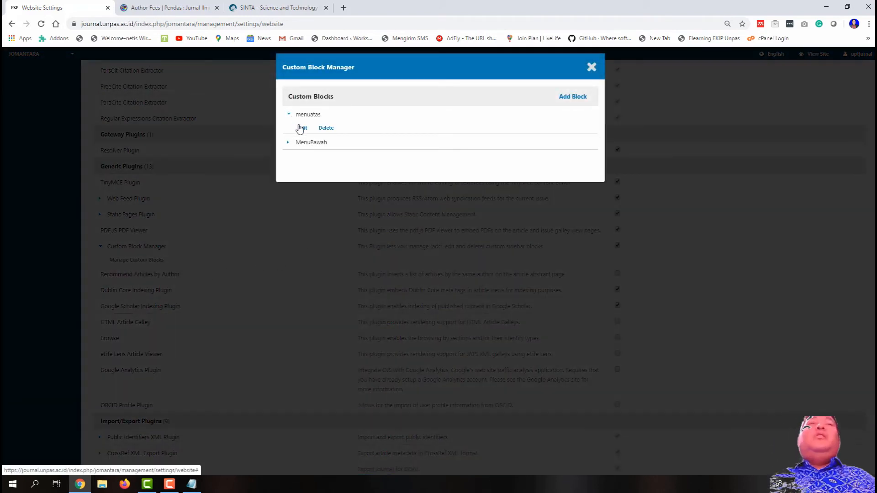
click(302, 128)
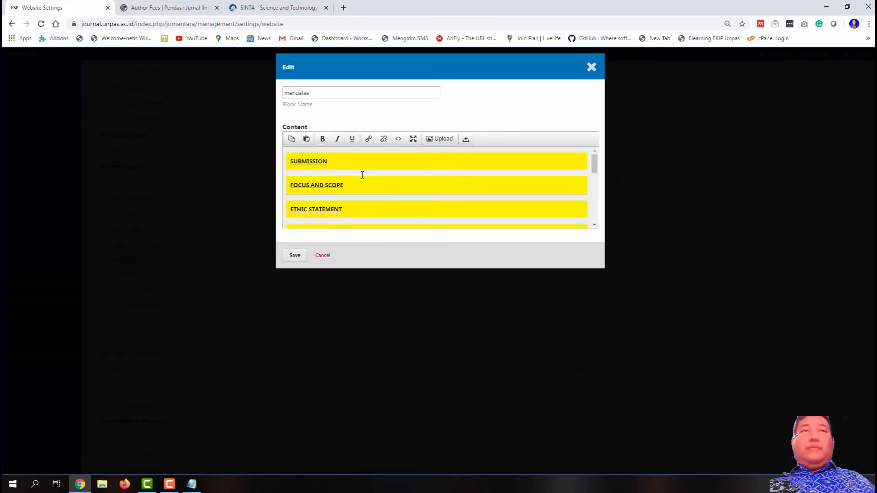
click(592, 69)
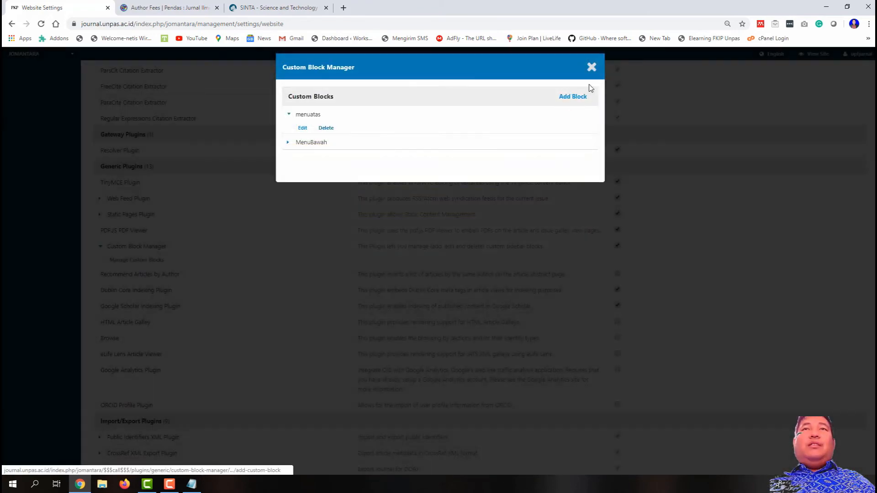
key(Escape)
scroll(387, 253, up, 15)
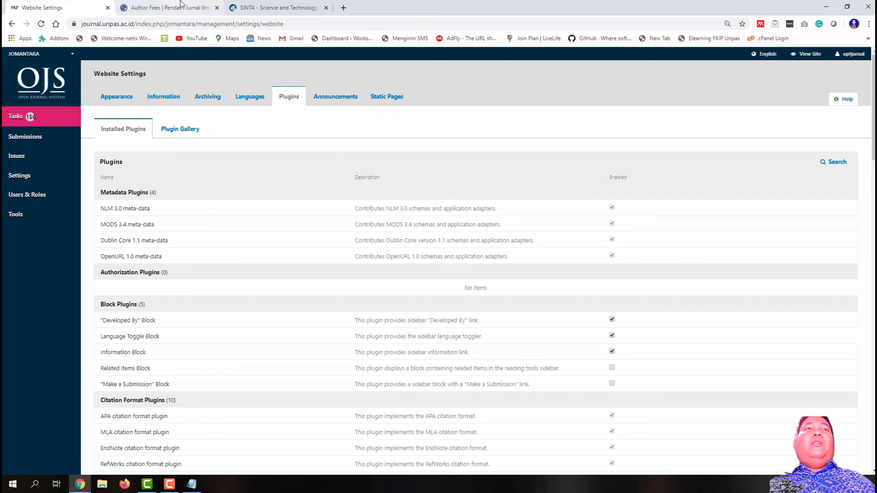
Step: Close the Author Fees tab and open the live JOMANTARA Submissions page in a new tab
click(220, 13)
click(217, 7)
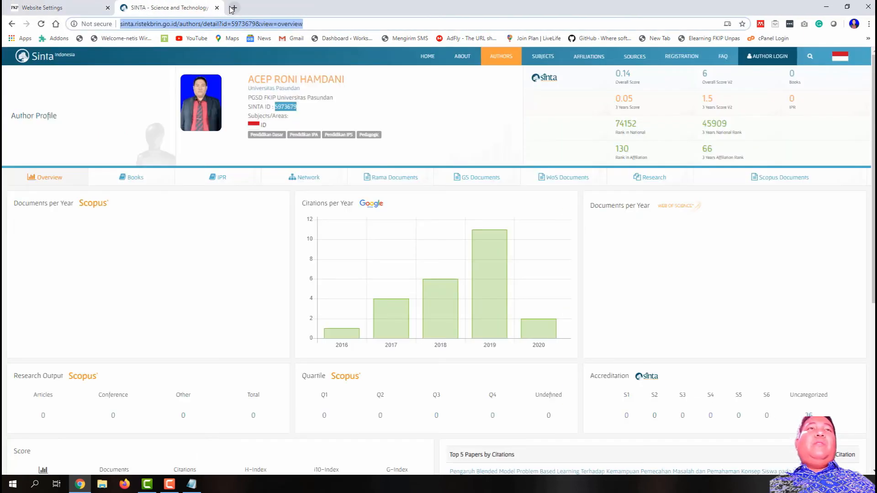
click(234, 7)
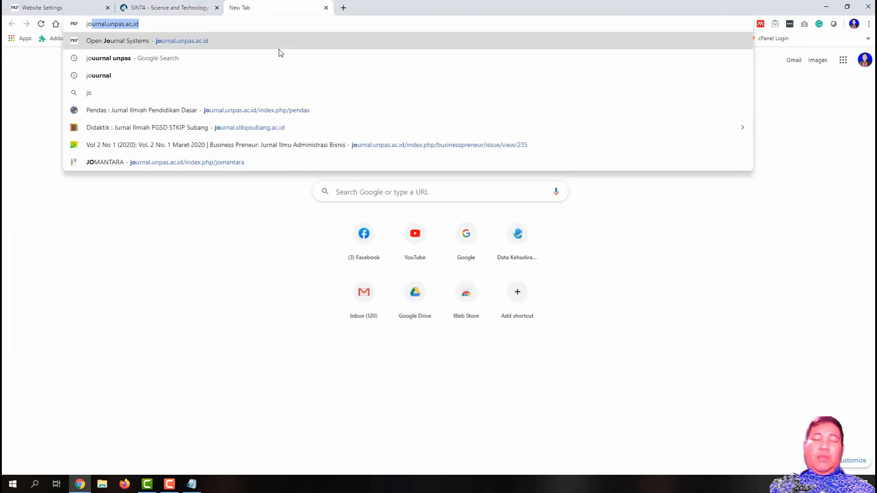
text(joma)
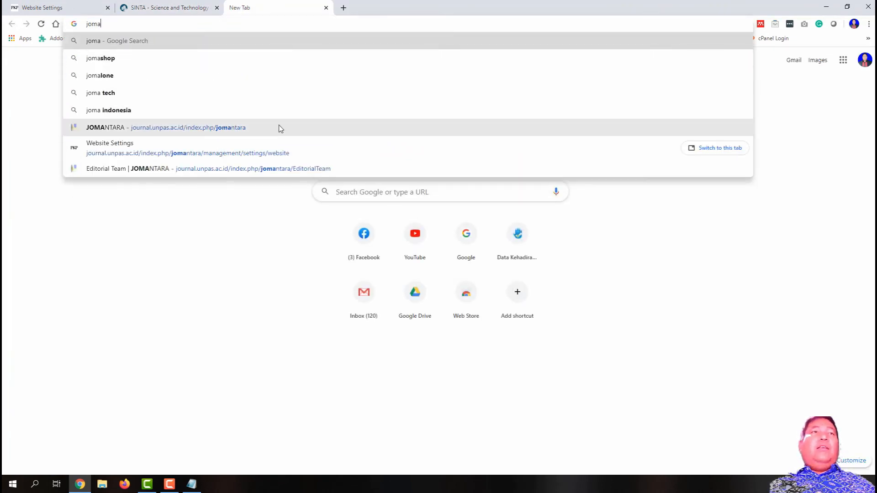
click(279, 128)
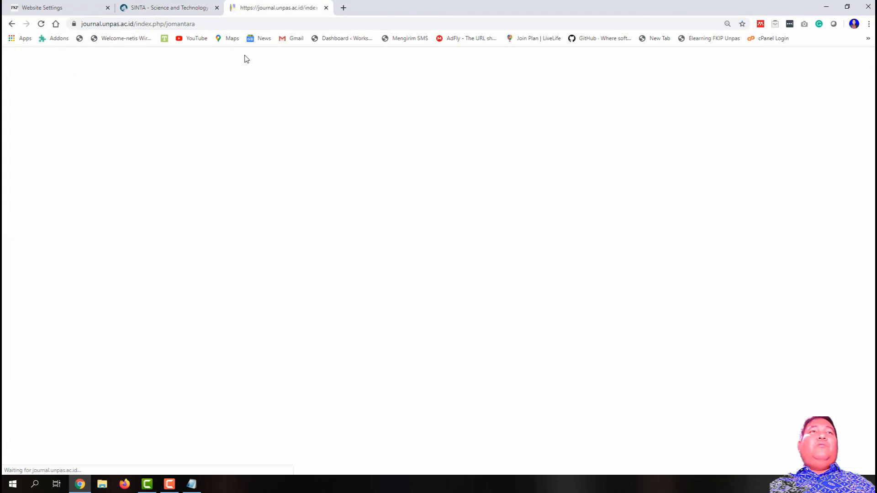
mouse_move(329, 112)
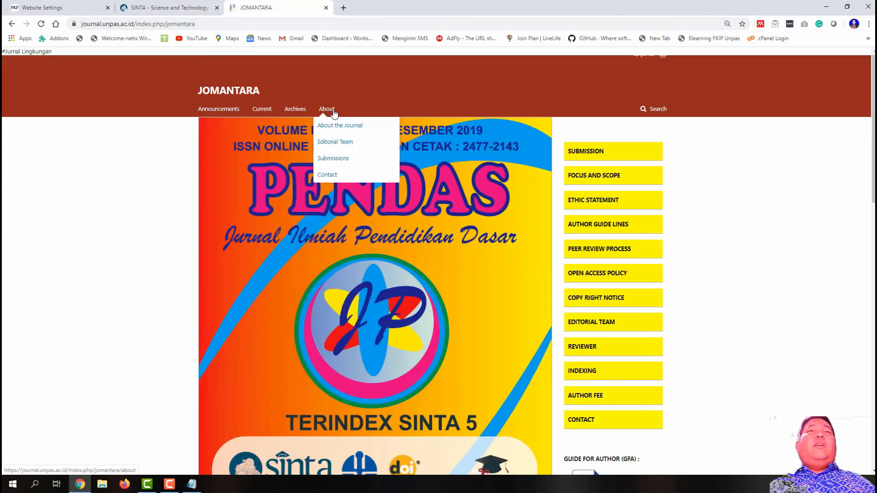
click(335, 158)
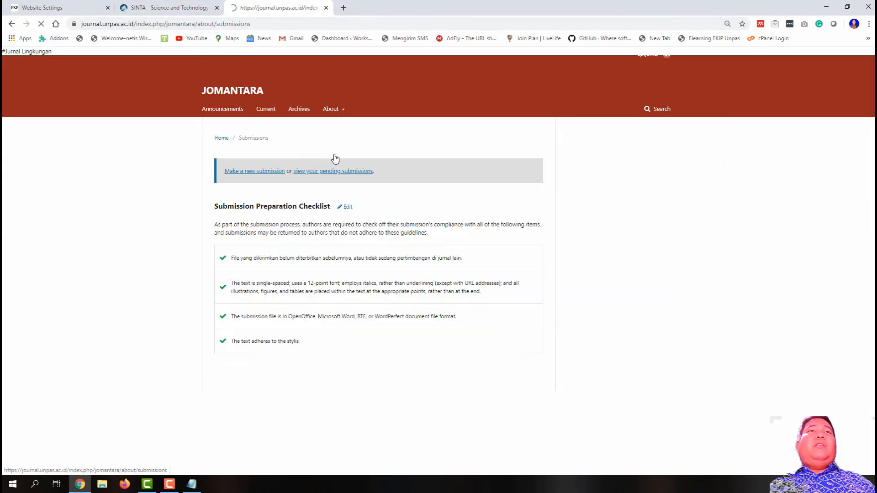
Step: Copy the JOMANTARA Submissions page address from the address bar
click(224, 27)
right_click(224, 27)
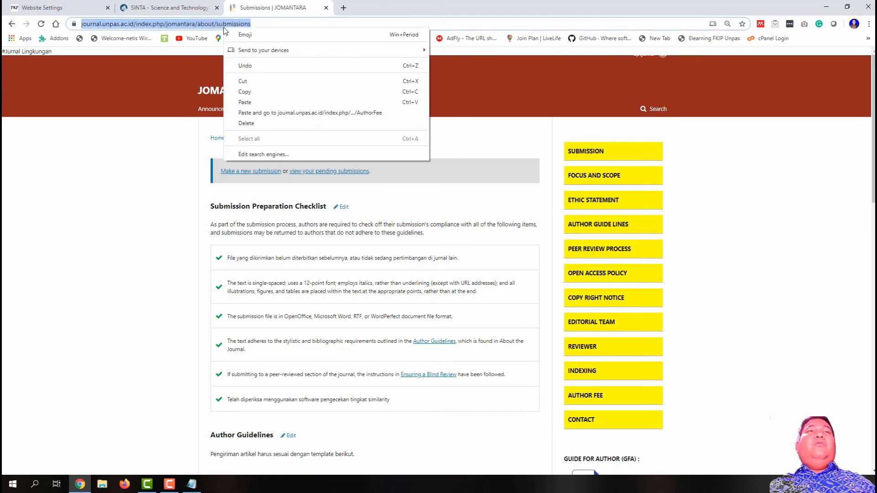
click(265, 92)
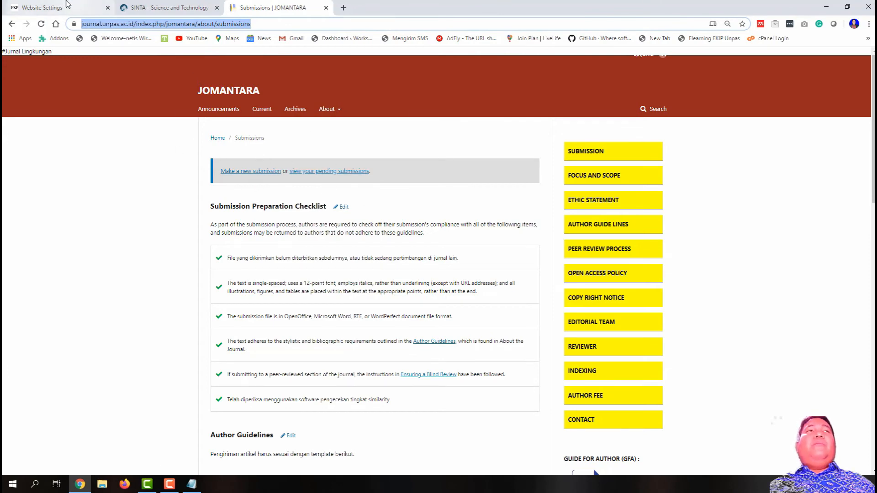
right_click(266, 177)
click(256, 24)
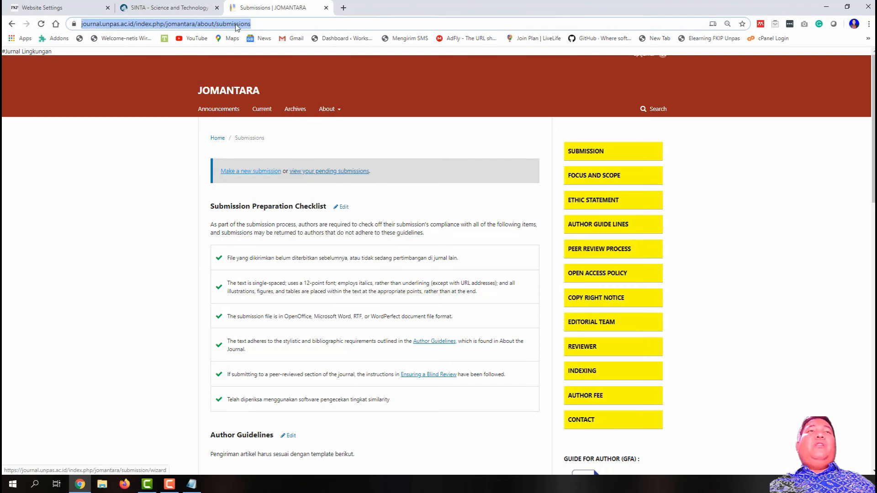
right_click(235, 25)
click(275, 89)
click(67, 6)
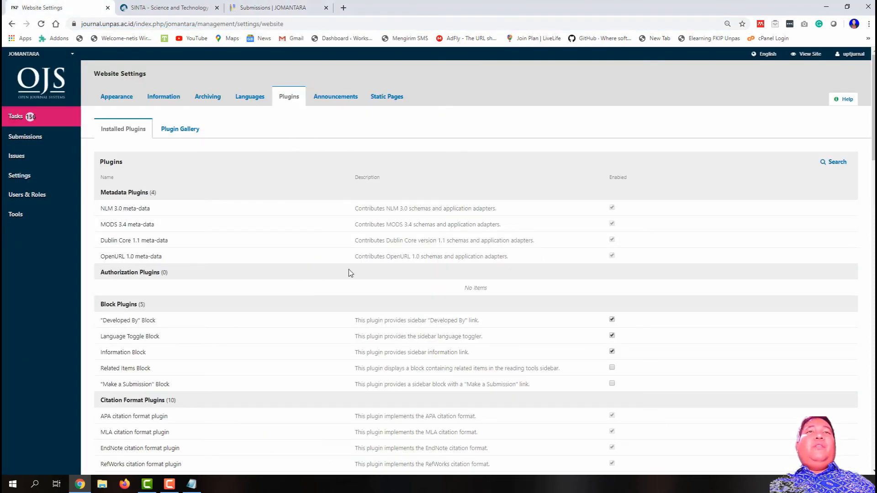
Step: Open the menuatas custom block for editing from Manage Custom Blocks
scroll(349, 270, down, 9)
scroll(349, 273, down, 5)
scroll(350, 273, up, 14)
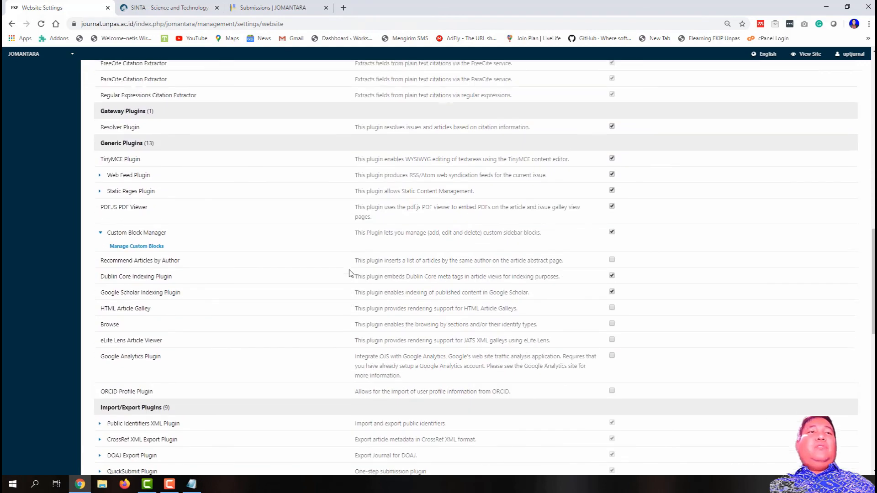
scroll(347, 269, down, 14)
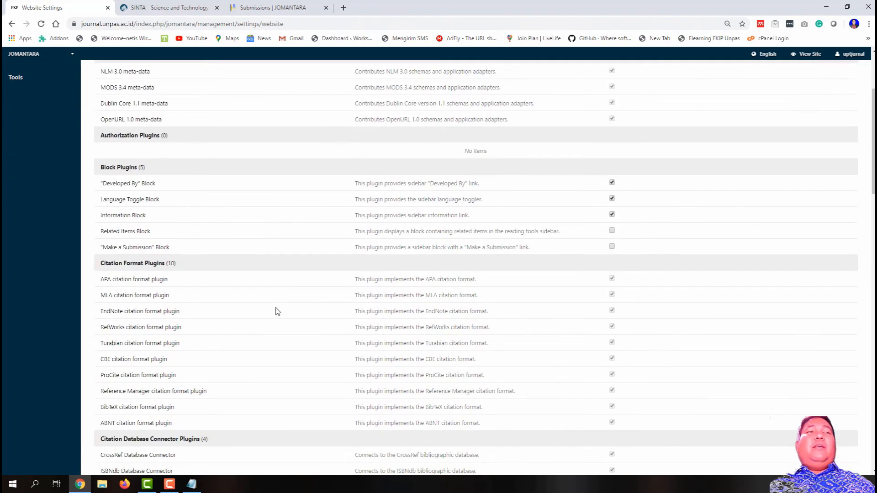
scroll(267, 330, down, 2)
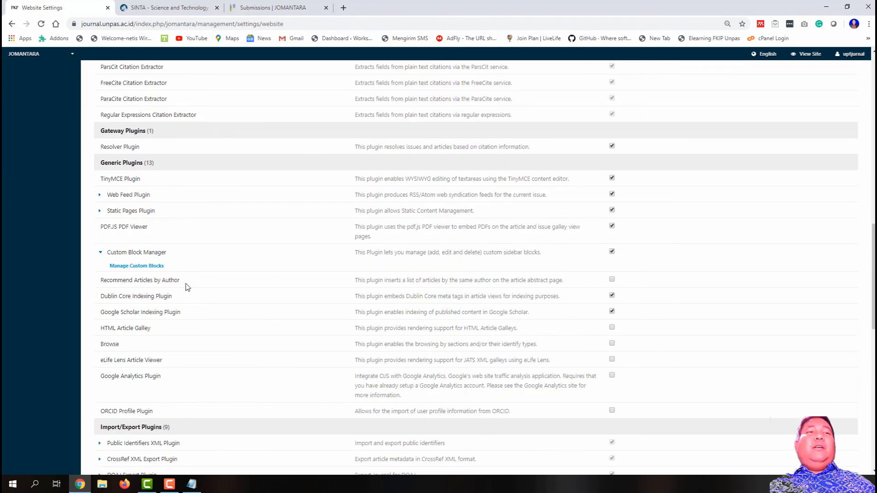
click(157, 265)
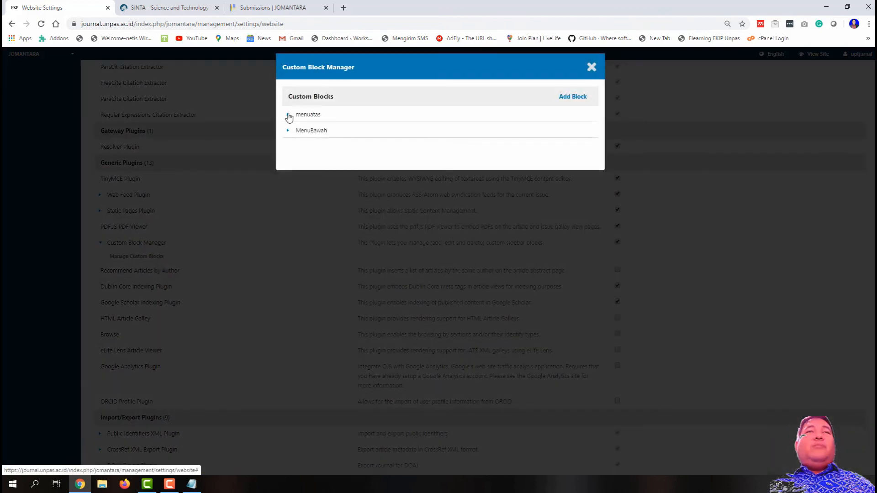
click(288, 115)
click(302, 129)
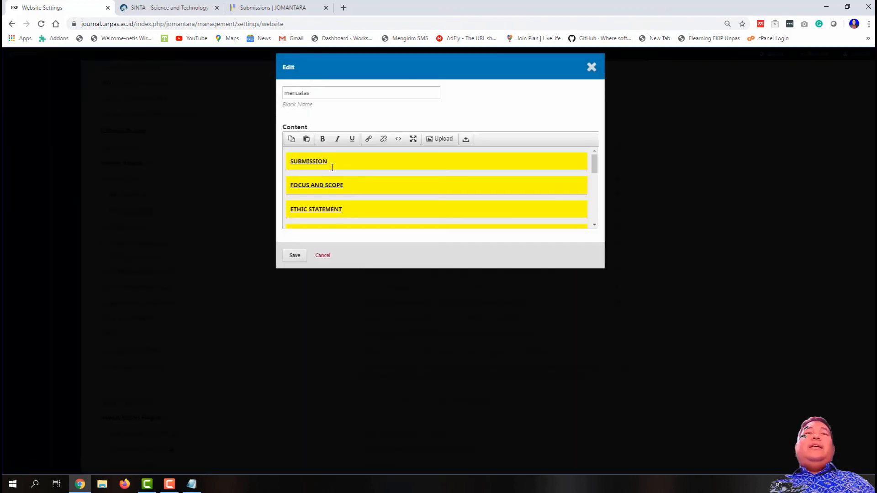
Step: Link the SUBMISSION item to the JOMANTARA about/submissions URL and compare with the live page
drag(330, 164, 297, 165)
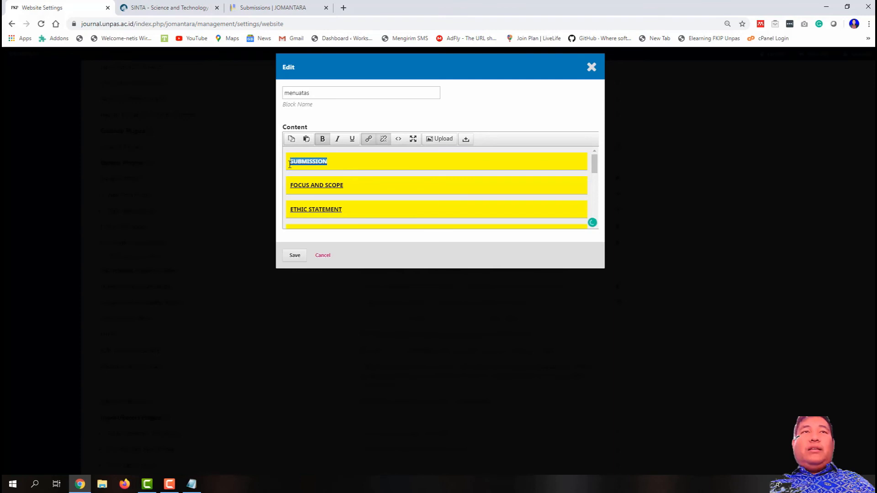
click(368, 140)
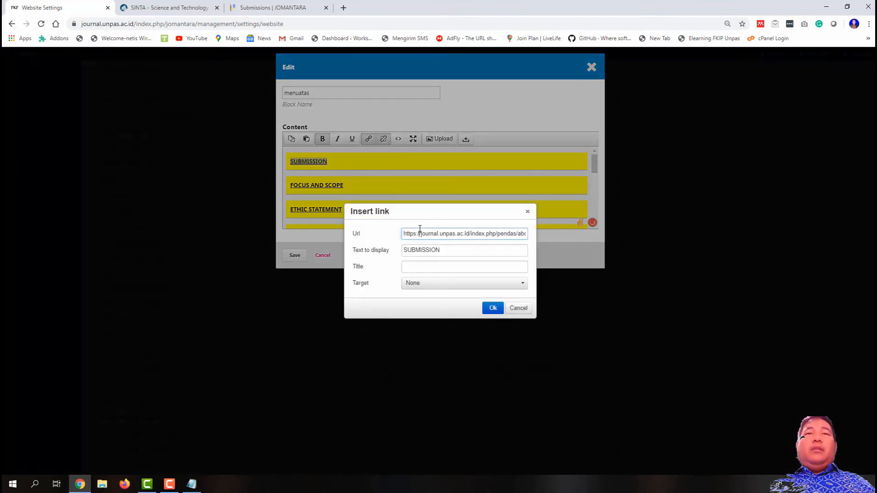
key(ctrl+a)
key(ctrl+v)
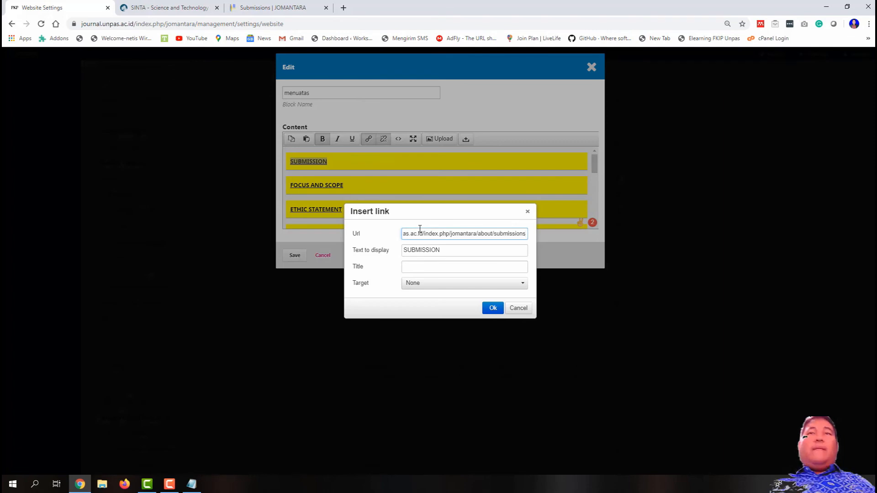
click(493, 307)
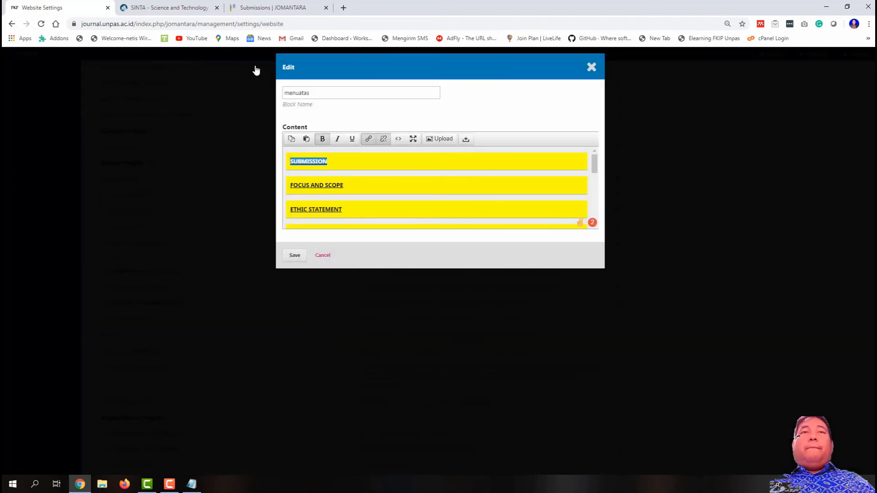
click(168, 6)
click(274, 7)
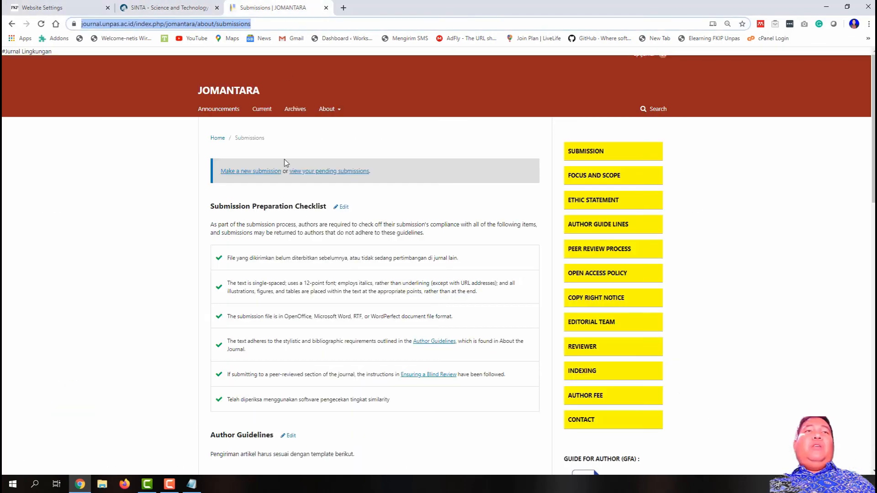
click(178, 6)
click(50, 7)
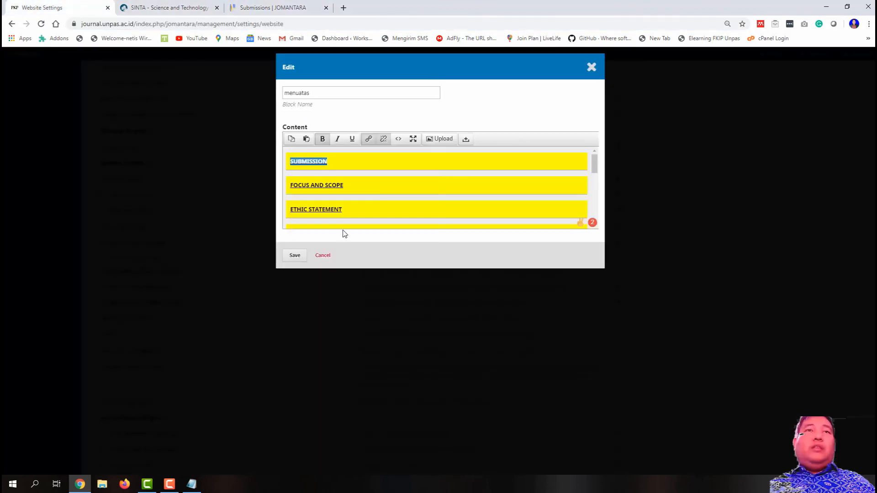
drag(346, 185, 289, 184)
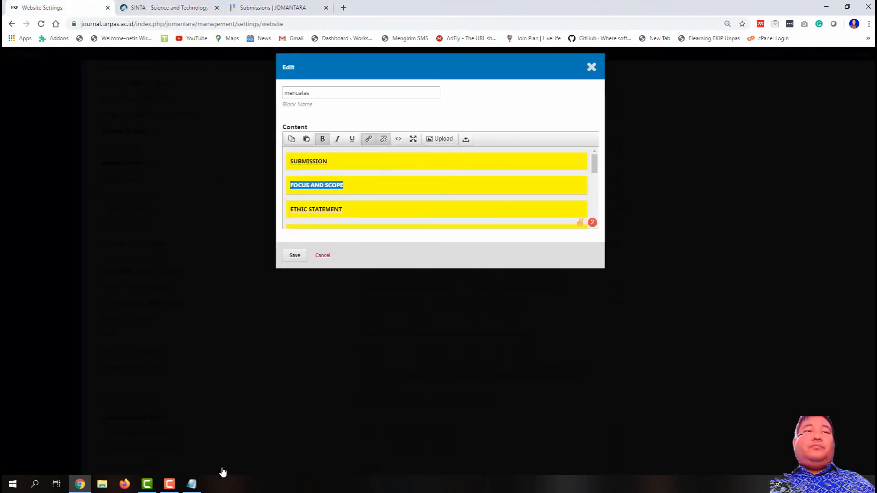
Step: Link FOCUS AND SCOPE to the journal's FocusandScope page URL, opening in a new window
click(192, 483)
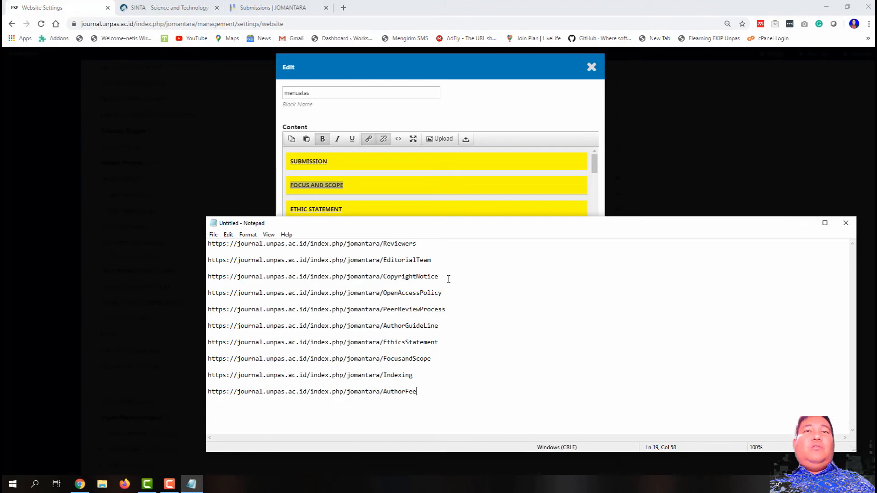
drag(438, 359, 214, 353)
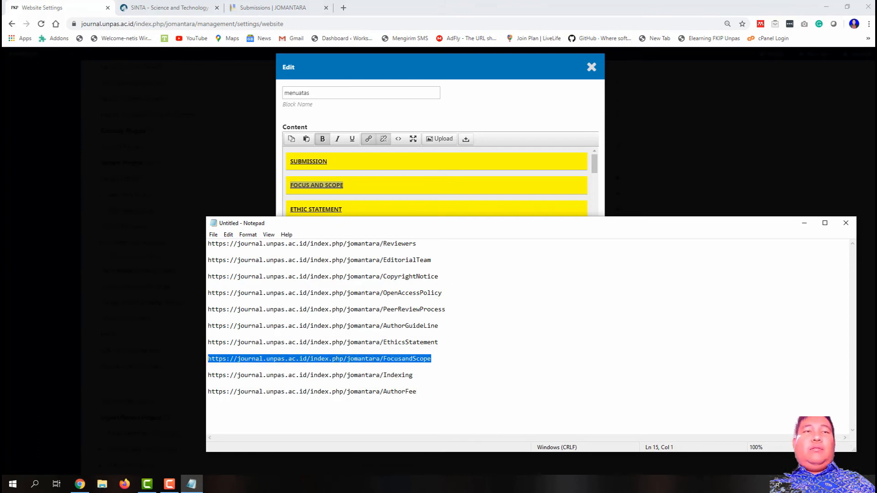
right_click(219, 358)
click(246, 249)
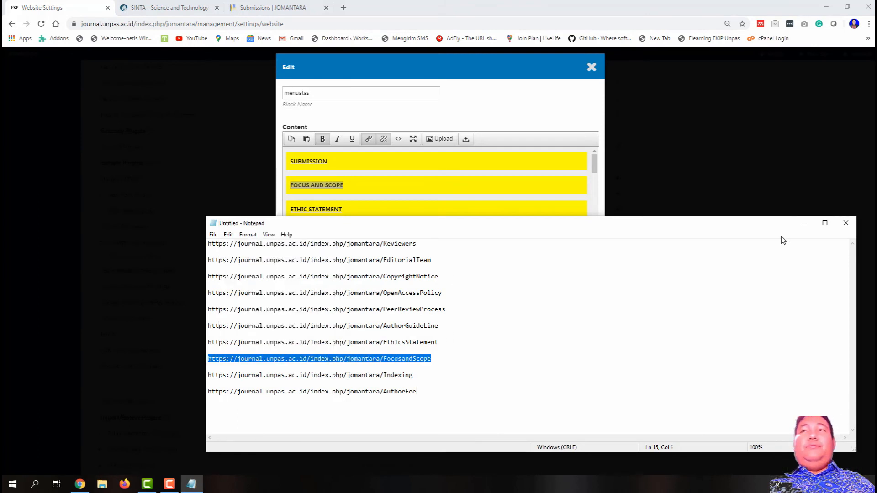
click(802, 226)
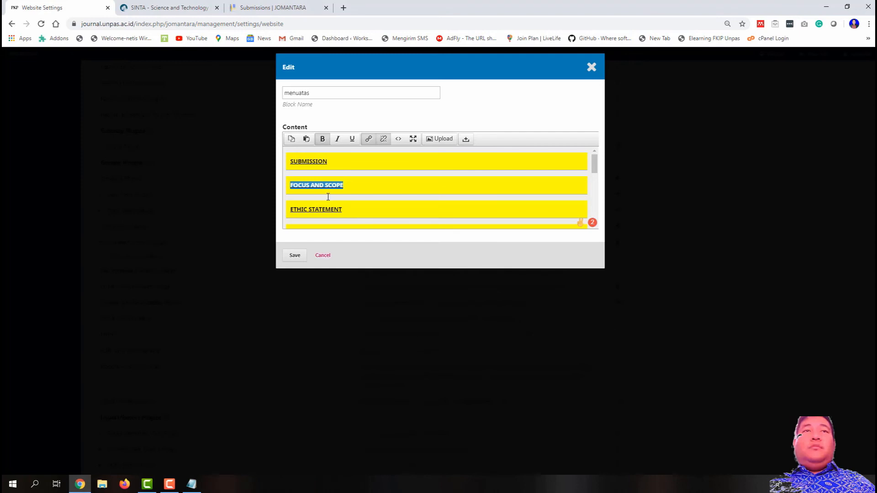
click(368, 139)
key(ctrl+a)
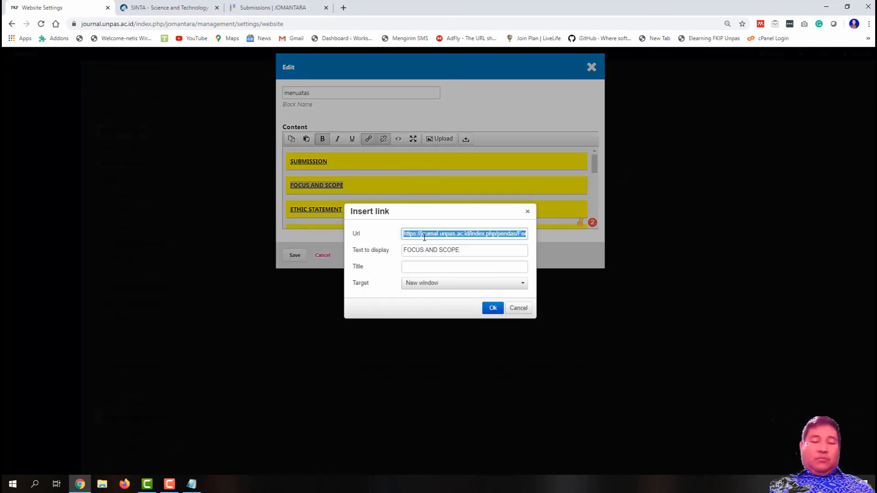
key(ctrl+v)
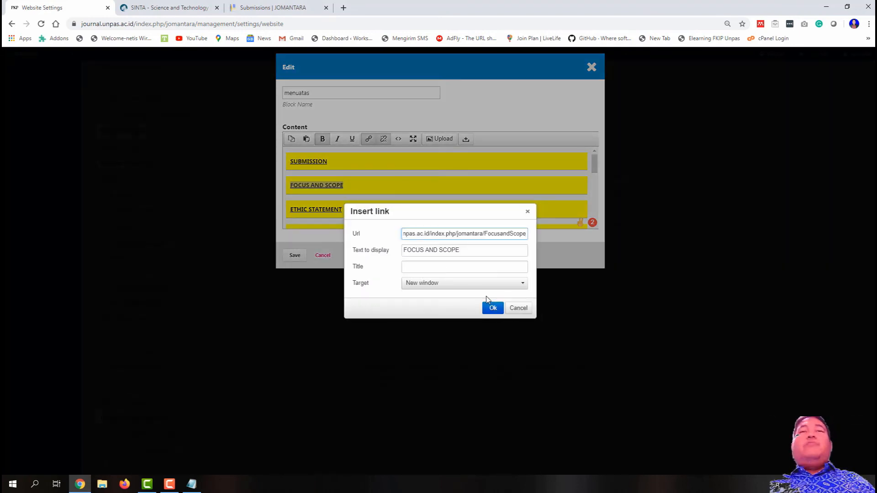
click(440, 285)
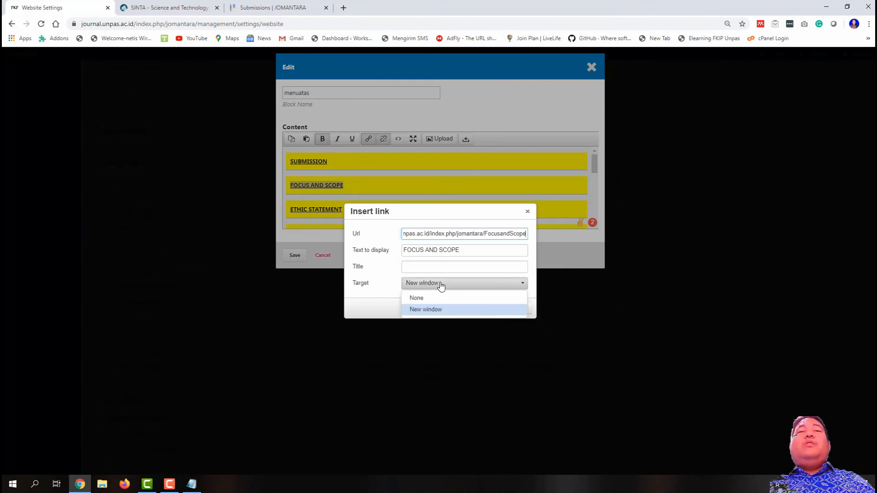
click(440, 286)
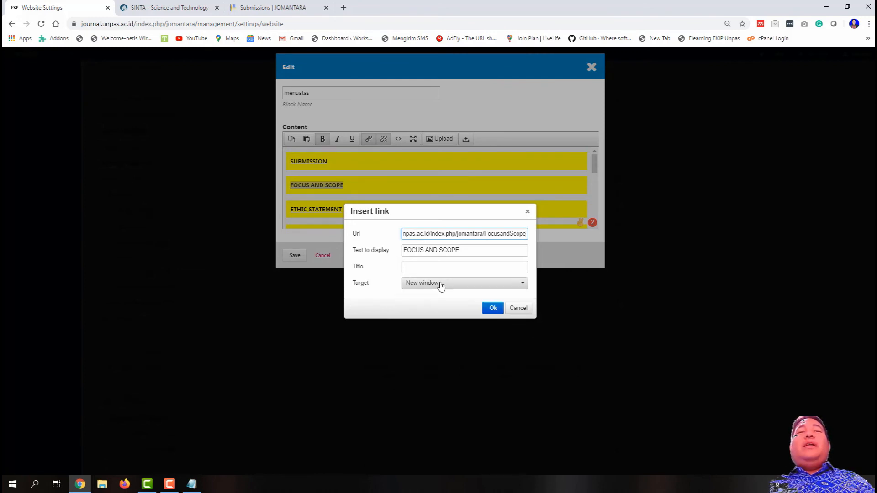
click(493, 308)
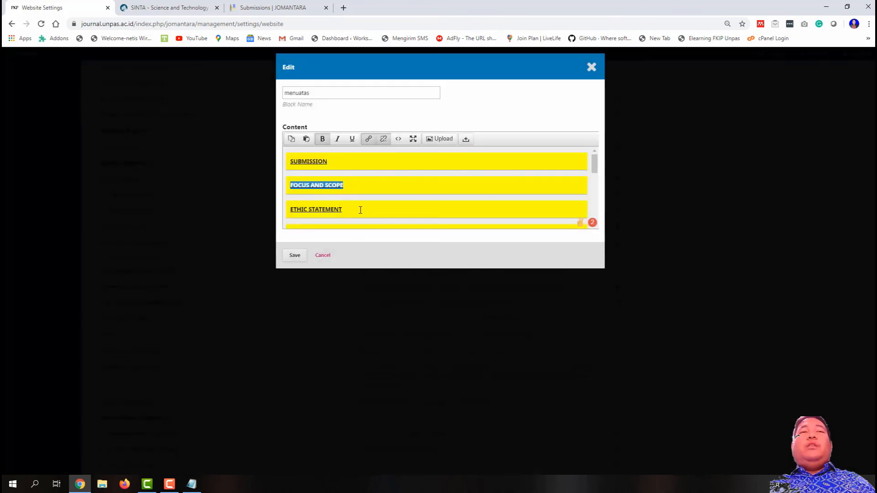
Step: Link ETHIC STATEMENT to the EthicsStatement page URL, opening in the same window
click(191, 484)
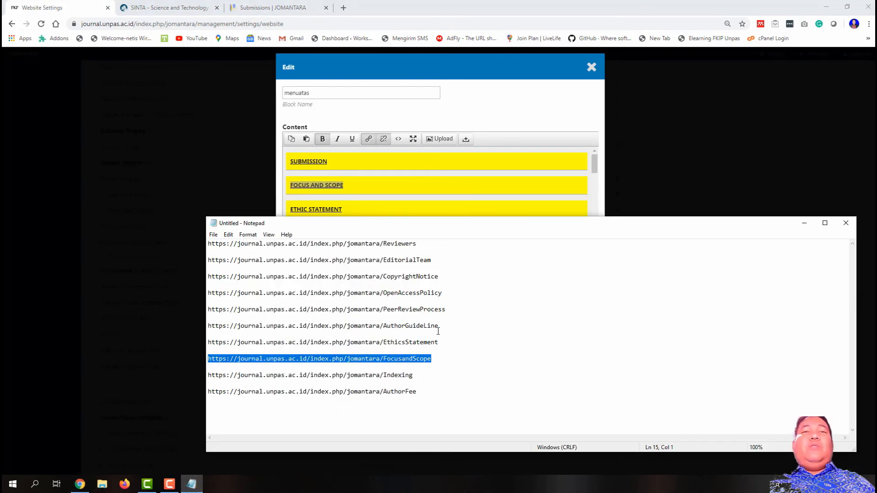
drag(208, 342, 210, 350)
right_click(224, 340)
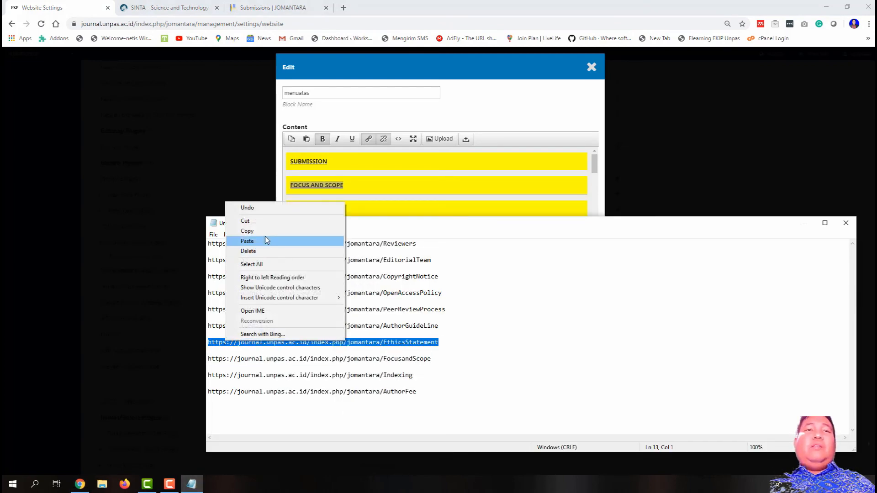
click(247, 230)
click(803, 224)
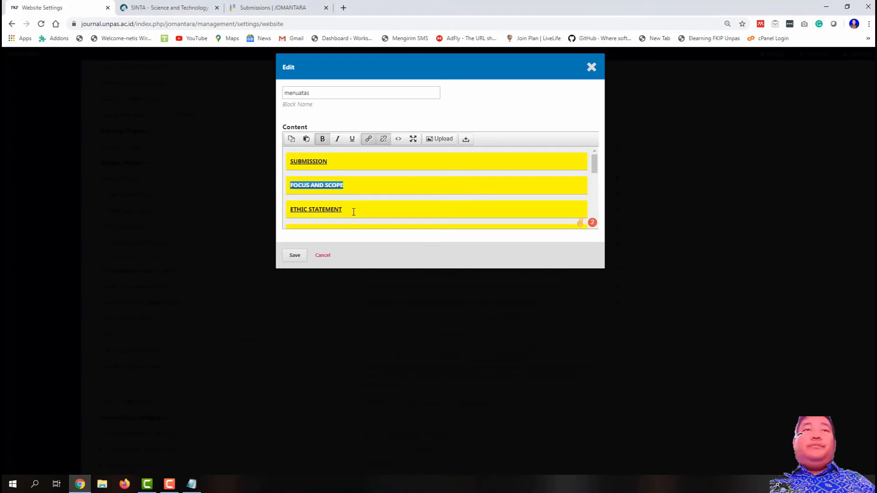
drag(354, 211, 291, 208)
click(368, 139)
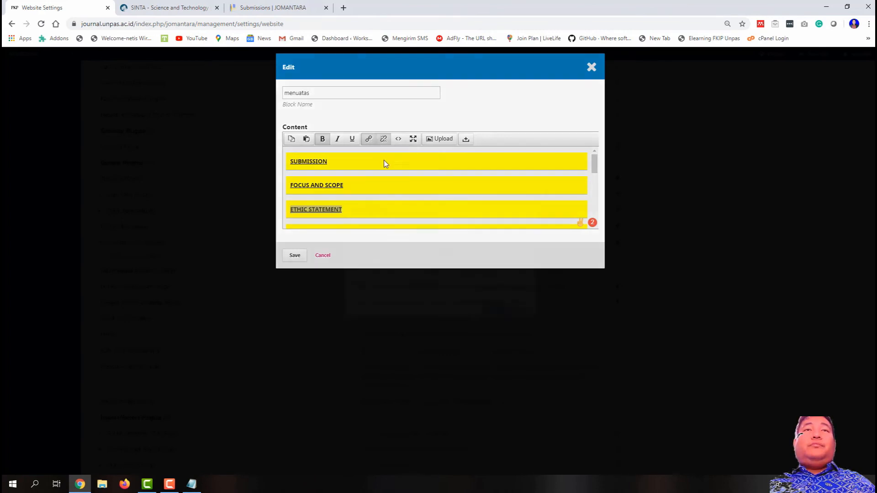
key(ctrl+a)
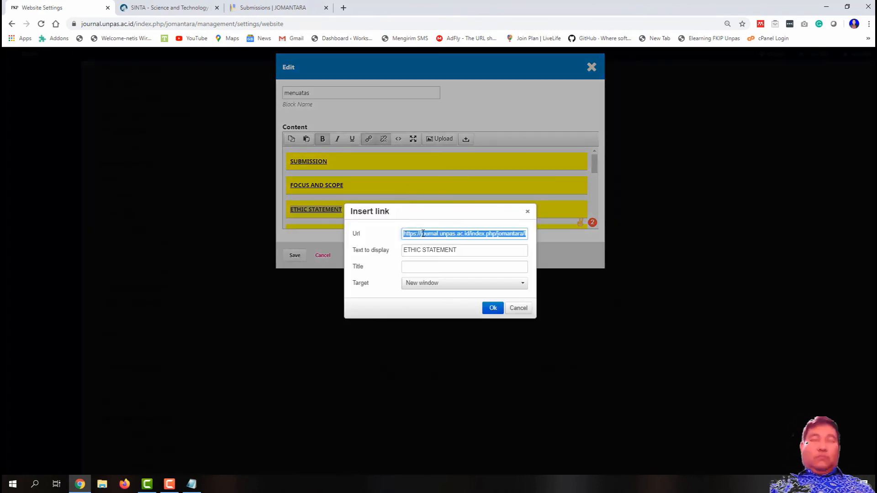
key(ctrl+v)
click(445, 286)
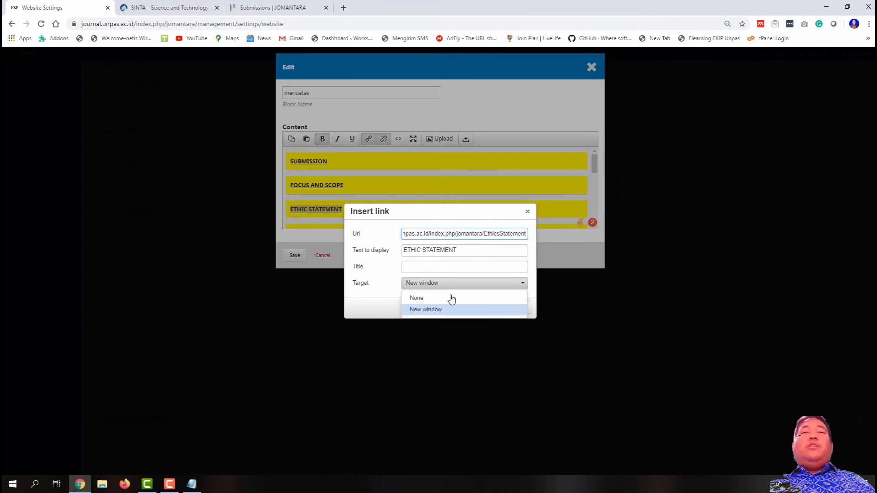
click(449, 297)
click(493, 308)
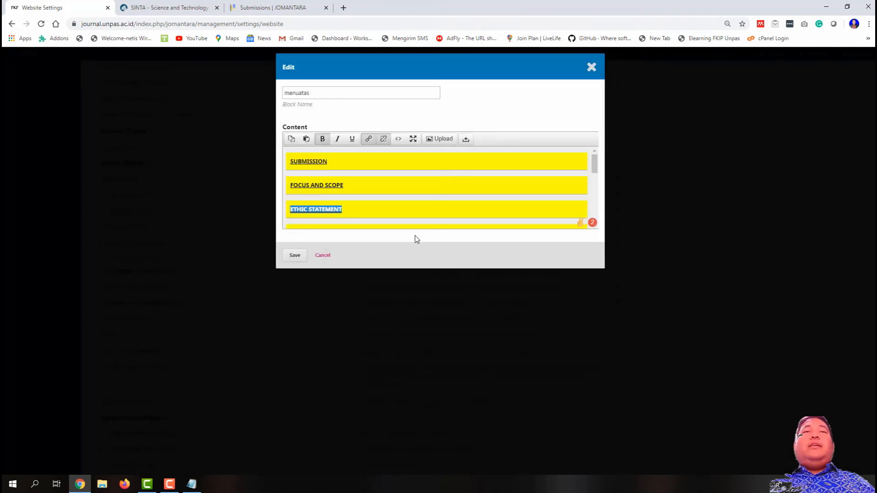
scroll(394, 230, down, 2)
click(360, 190)
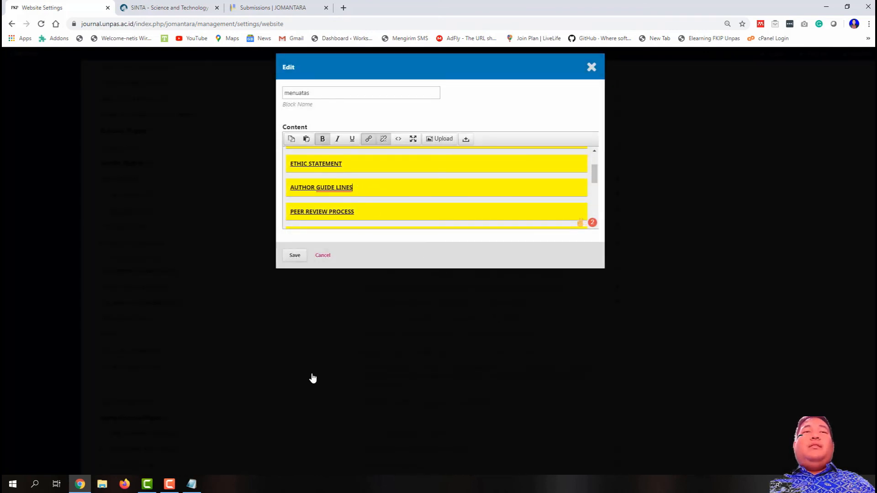
Step: Link AUTHOR GUIDE LINES to the AuthorGuideLine page URL copied from Notepad
click(192, 484)
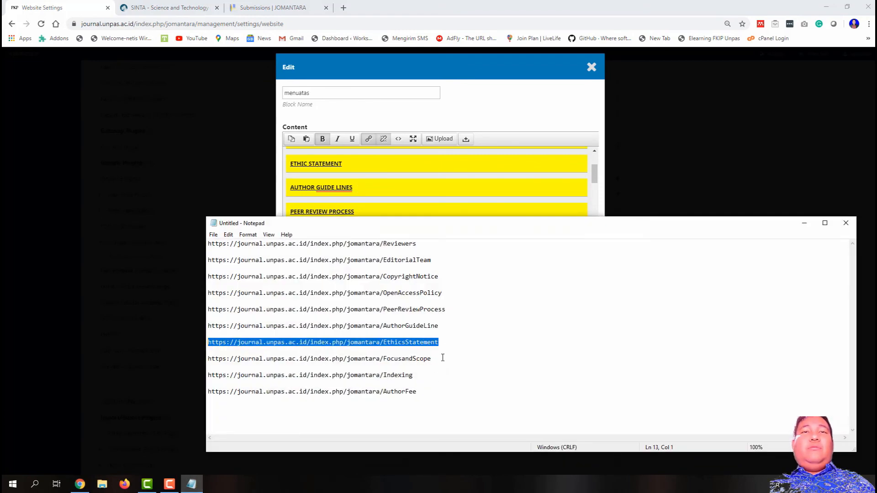
drag(440, 326, 208, 326)
right_click(231, 326)
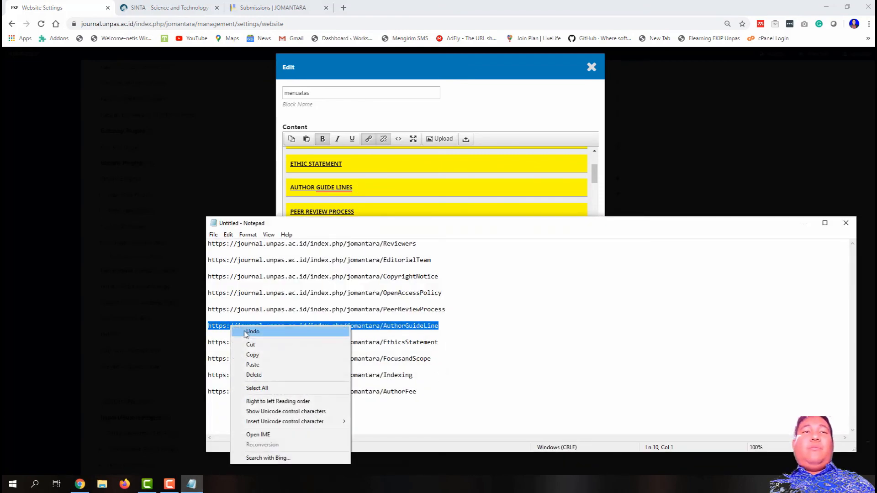
click(269, 355)
click(804, 223)
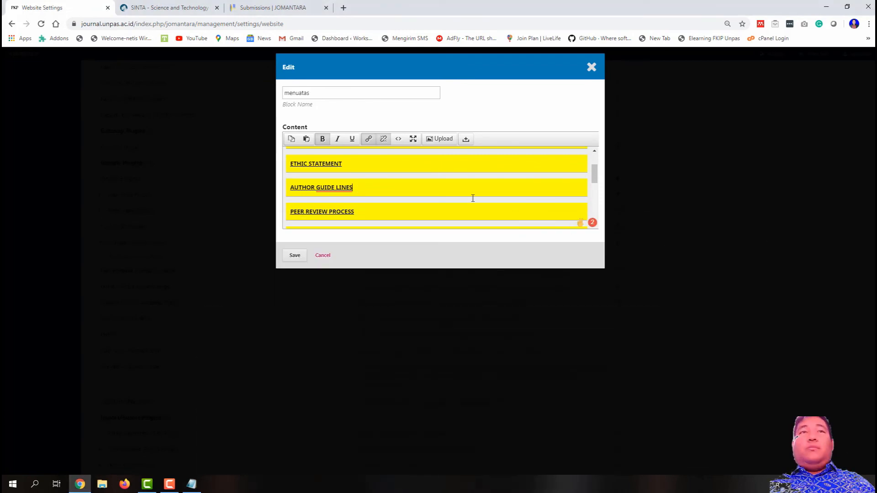
drag(370, 189, 284, 191)
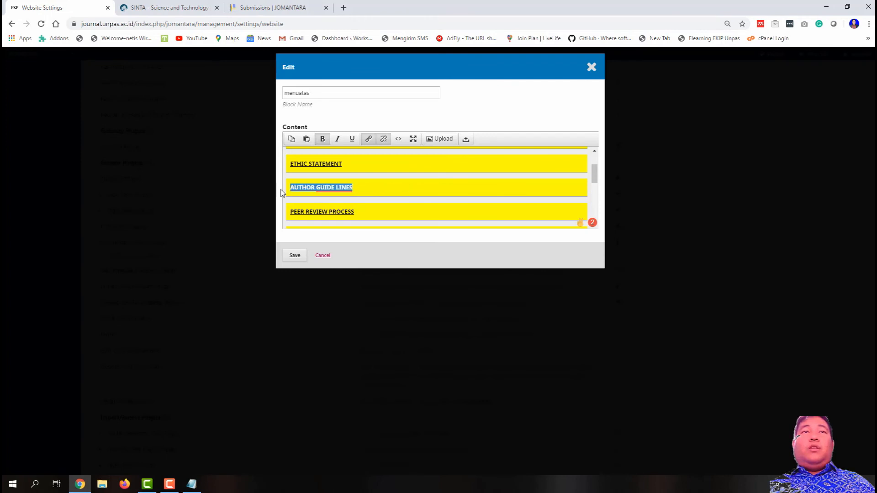
click(368, 138)
key(ctrl+v)
triple_click(429, 234)
key(ctrl+v)
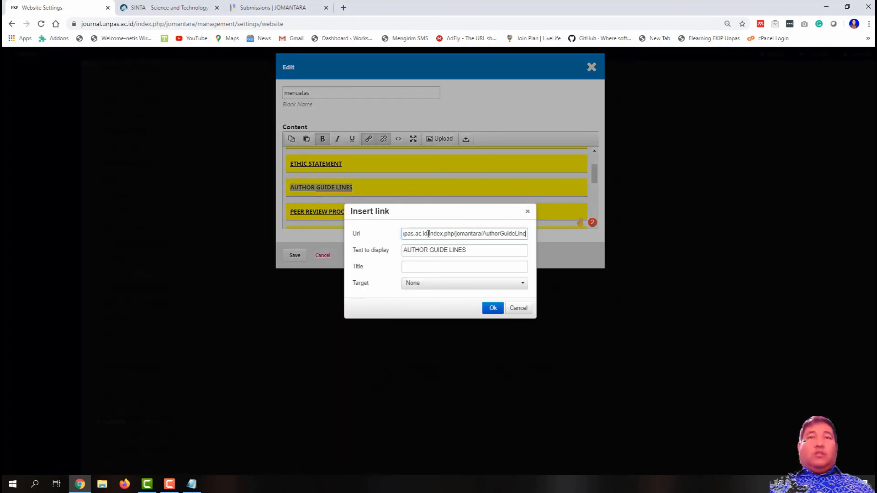
click(493, 308)
Step: Copy the PeerReviewProcess page URL from the Notepad URL list
click(191, 484)
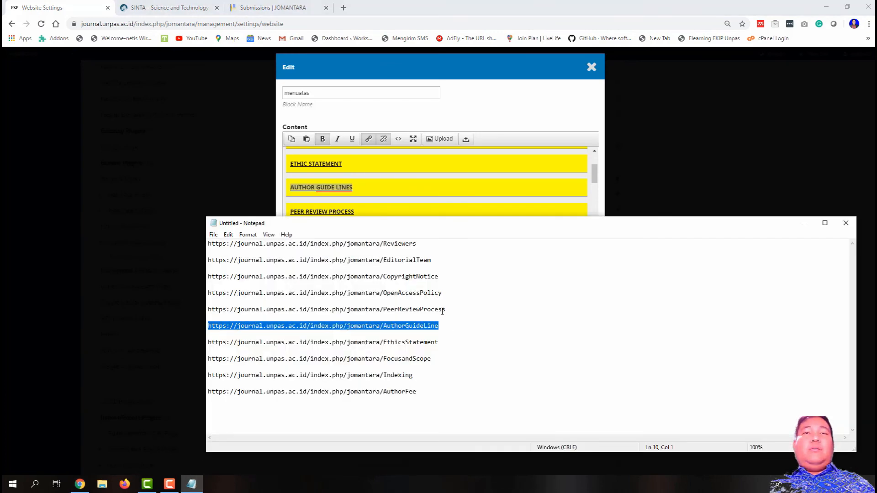
drag(442, 311, 207, 310)
right_click(228, 311)
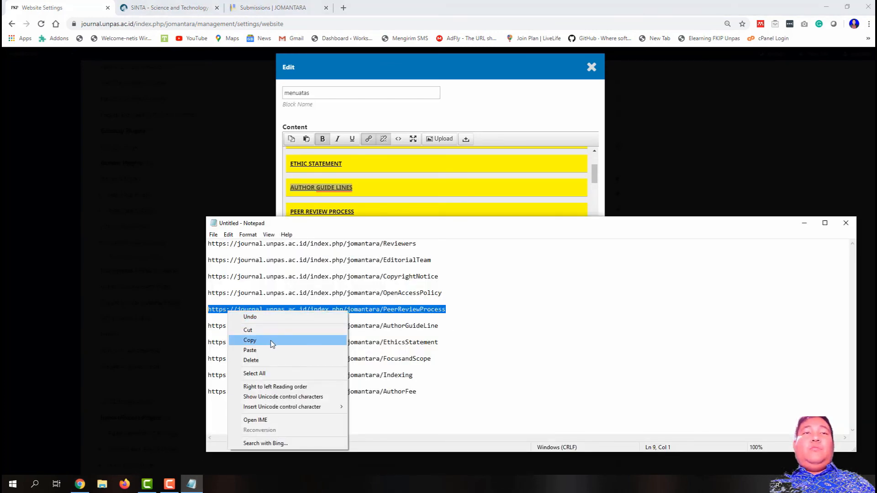
click(271, 339)
click(804, 224)
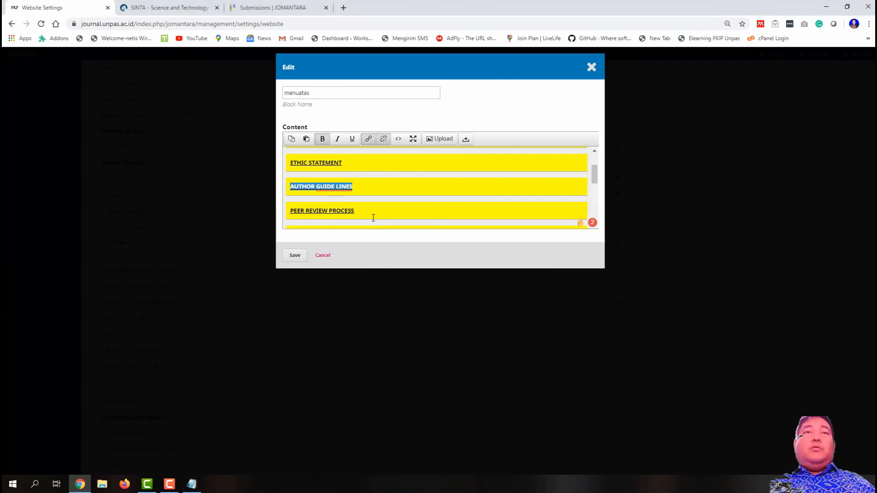
Step: Link PEER REVIEW PROCESS to the copied PeerReviewProcess page URL
scroll(366, 204, down, 1)
drag(359, 168, 292, 167)
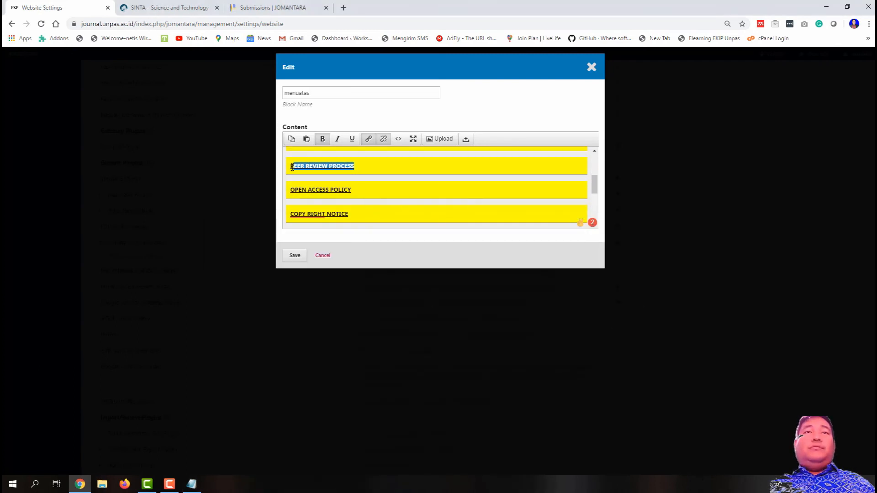
click(368, 139)
triple_click(416, 232)
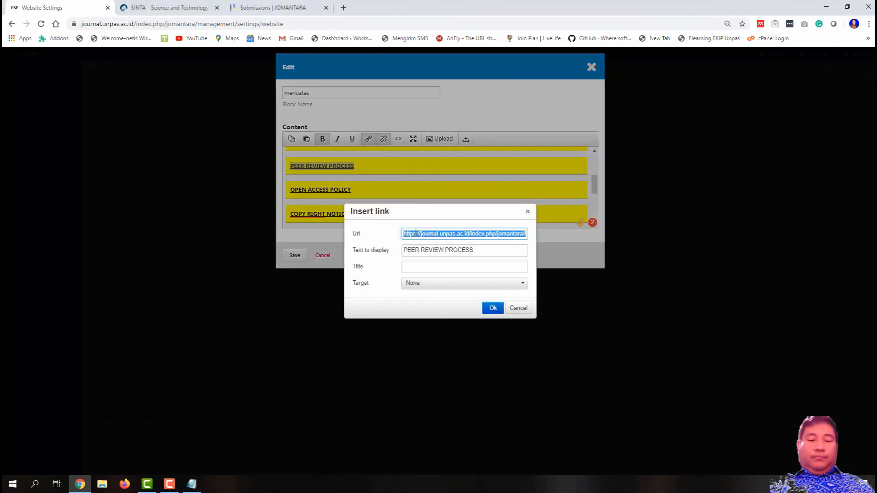
key(ctrl+v)
click(483, 308)
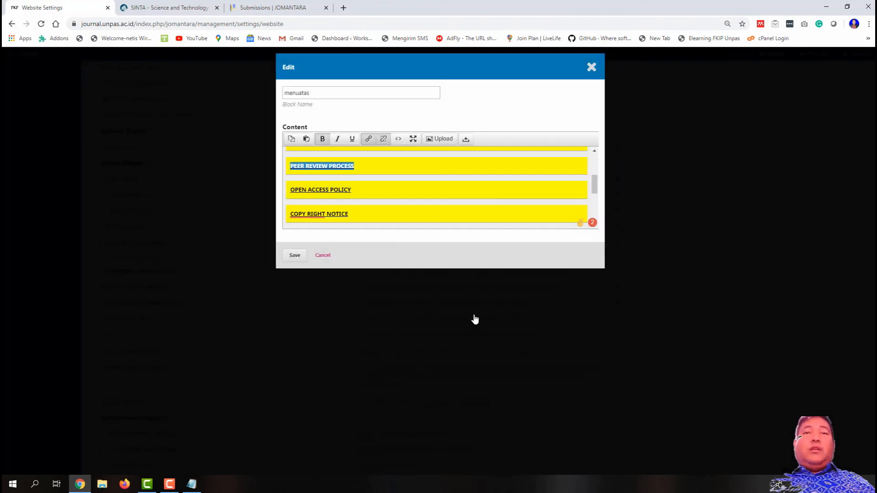
Step: Link OPEN ACCESS POLICY to the OpenAccessPolicy page URL from Notepad
click(192, 484)
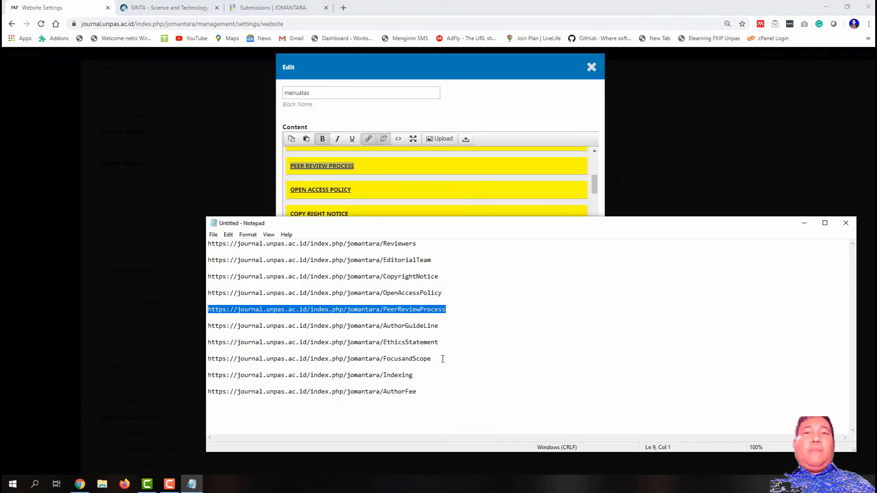
drag(448, 294, 208, 293)
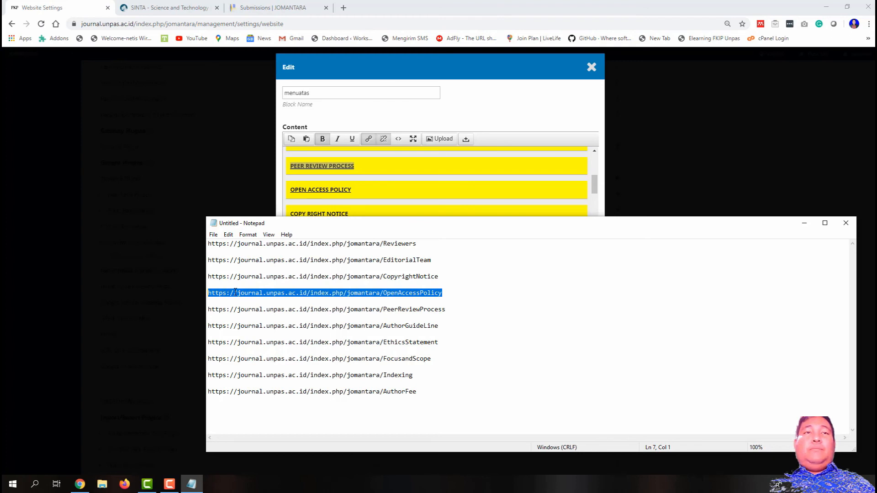
right_click(235, 292)
click(281, 322)
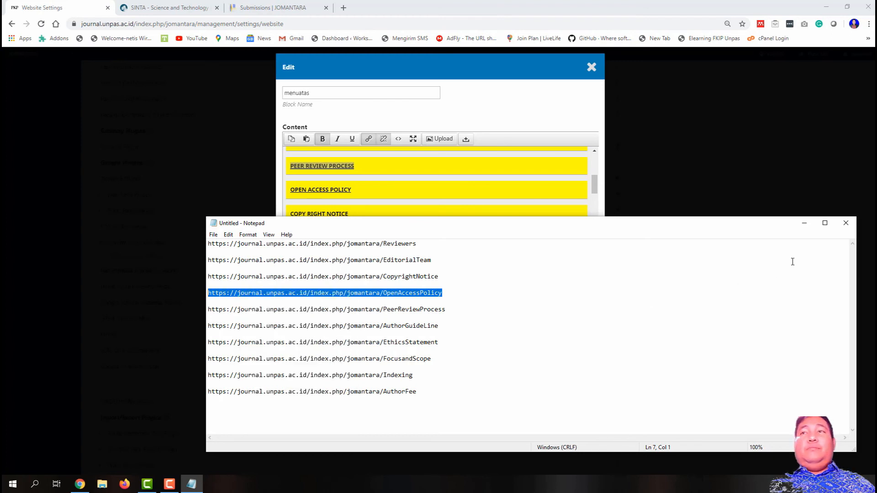
click(804, 224)
drag(353, 189, 290, 187)
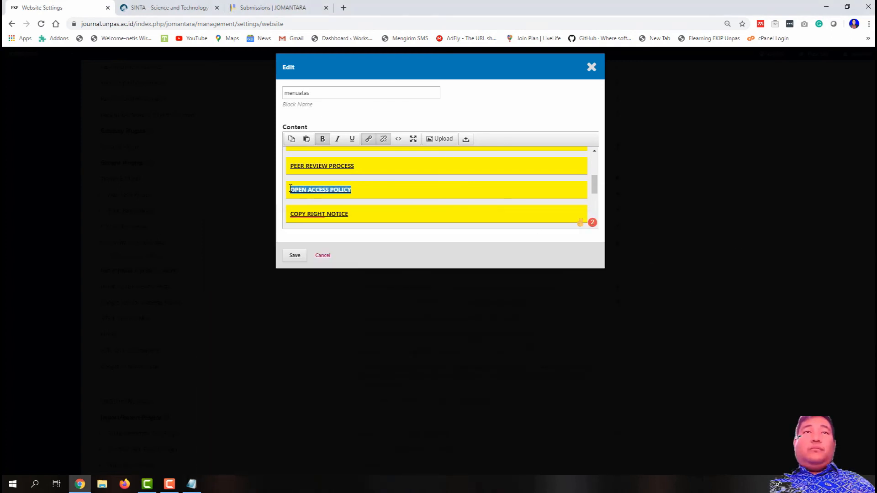
click(368, 139)
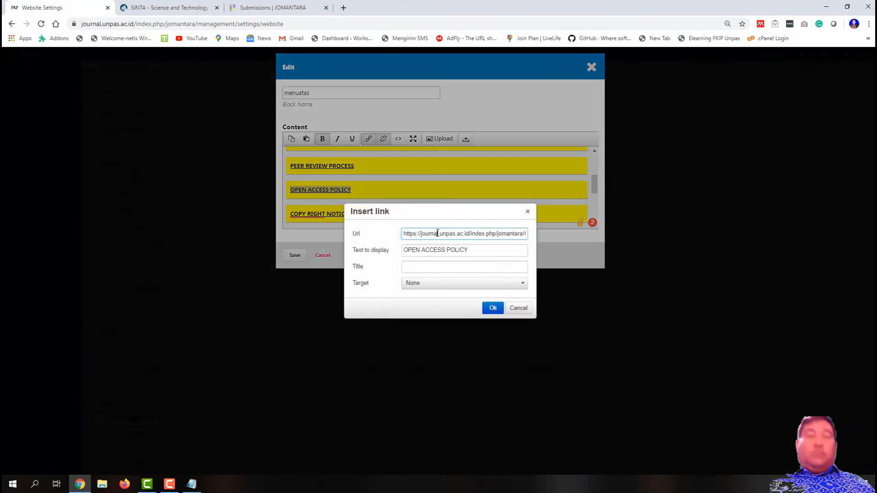
key(ctrl+a)
key(ctrl+v)
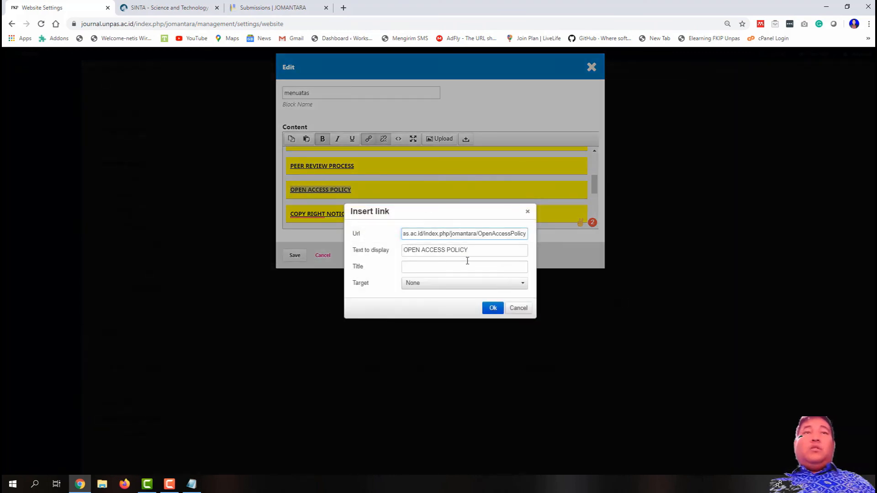
click(492, 308)
Step: Copy the CopyrightNotice page URL from the Notepad URL list
click(192, 484)
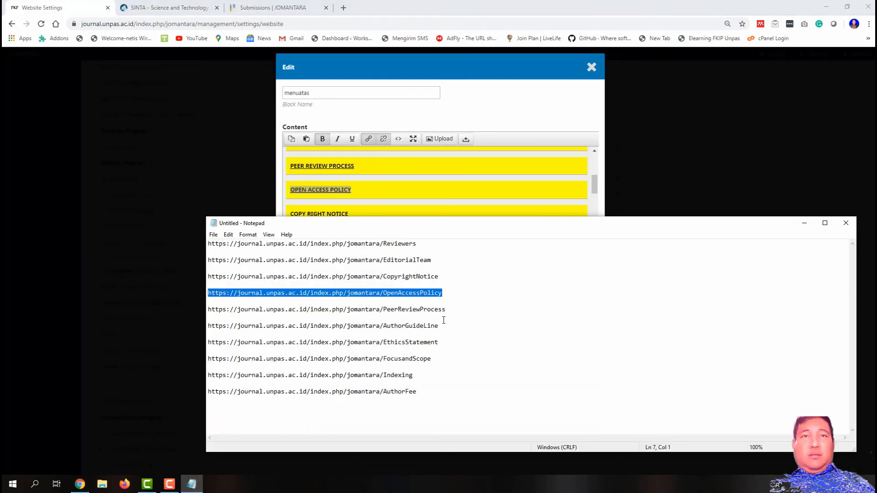
drag(440, 277, 208, 274)
right_click(209, 275)
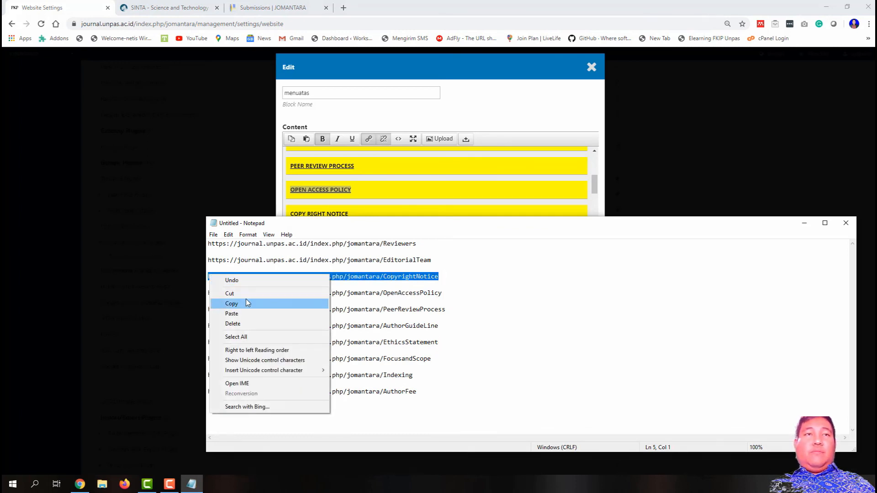
click(245, 299)
click(804, 222)
scroll(456, 194, down, 1)
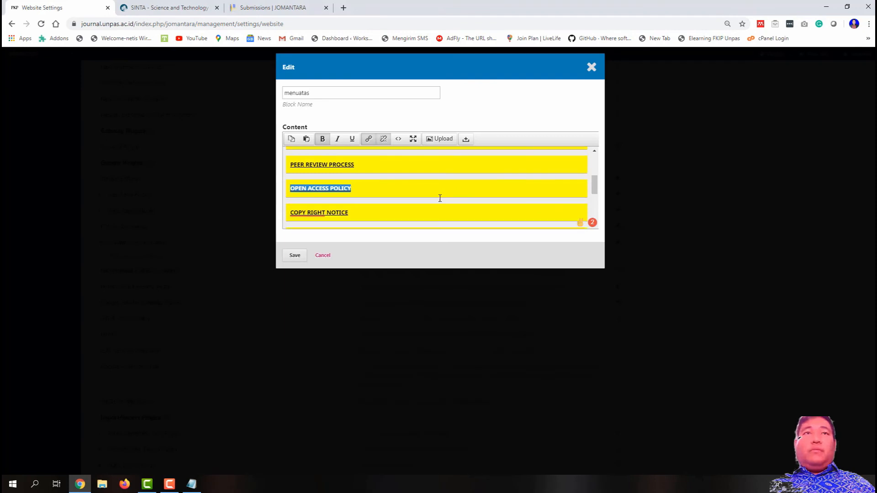
Step: Link COPY RIGHT NOTICE to the copied CopyrightNotice page URL
drag(348, 168, 290, 168)
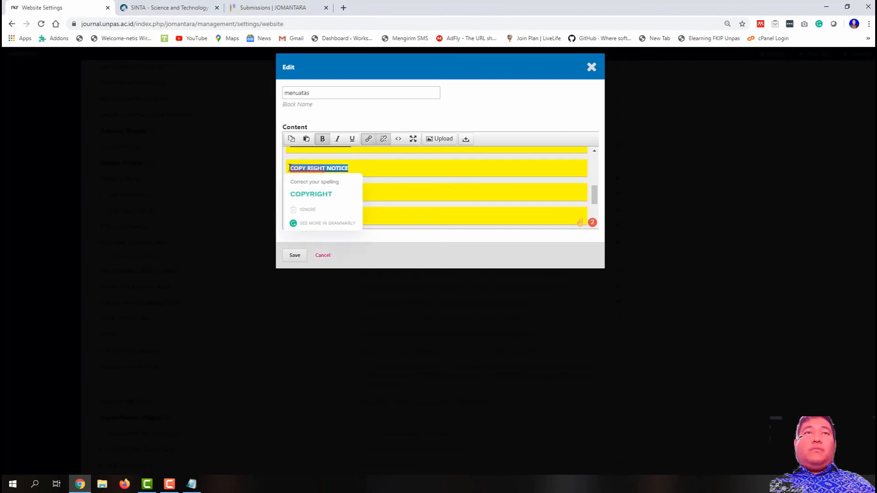
click(367, 140)
key(ctrl+a)
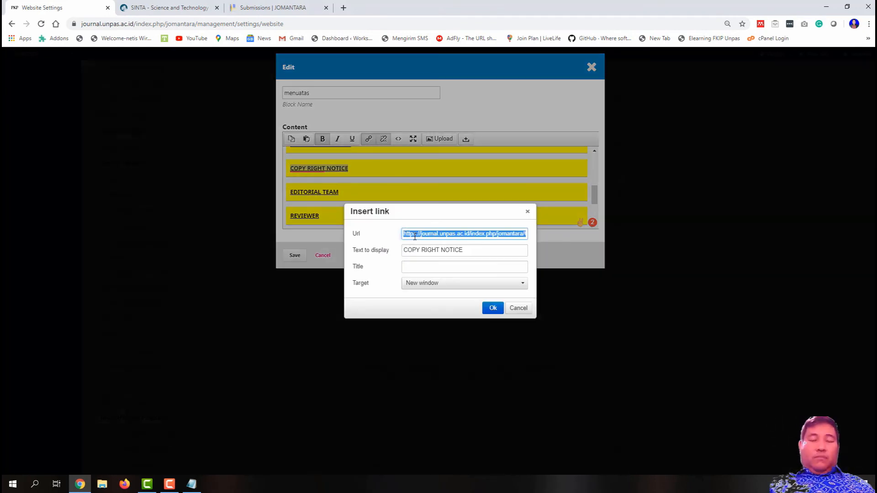
key(ctrl+v)
click(493, 307)
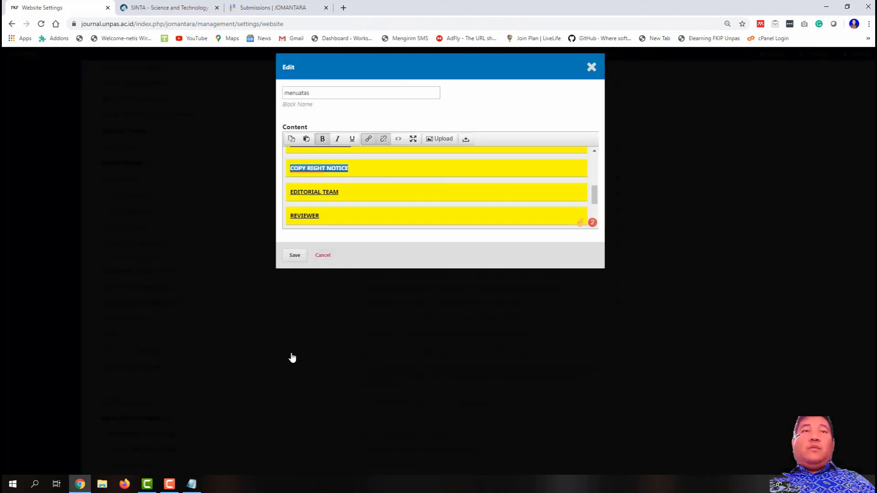
Step: Link EDITORIAL TEAM to the EditorialTeam page URL from Notepad
click(192, 484)
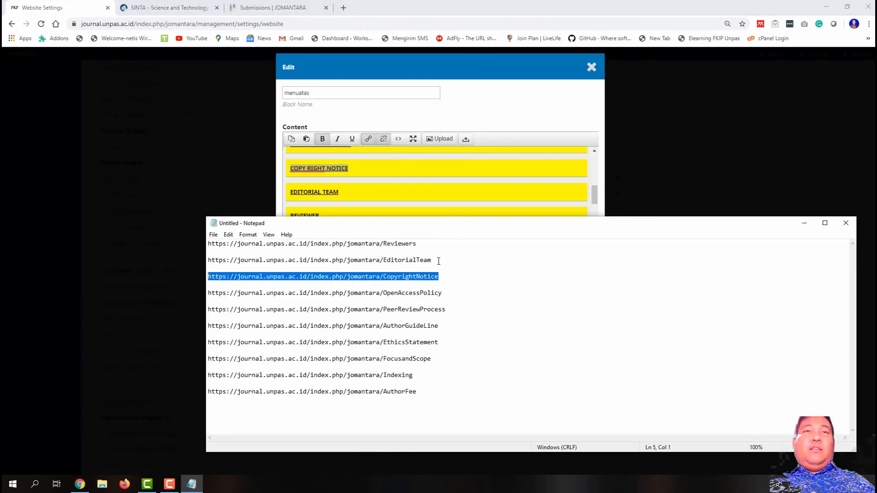
drag(438, 262, 207, 259)
right_click(222, 259)
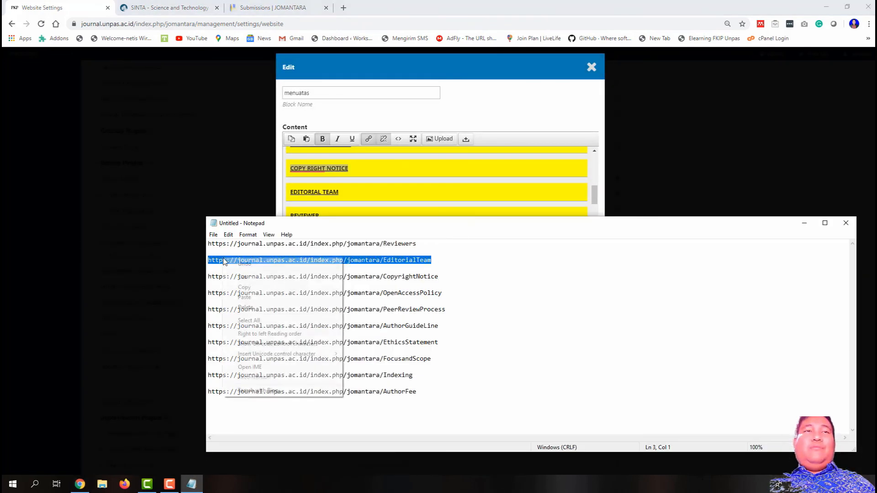
click(259, 286)
click(804, 223)
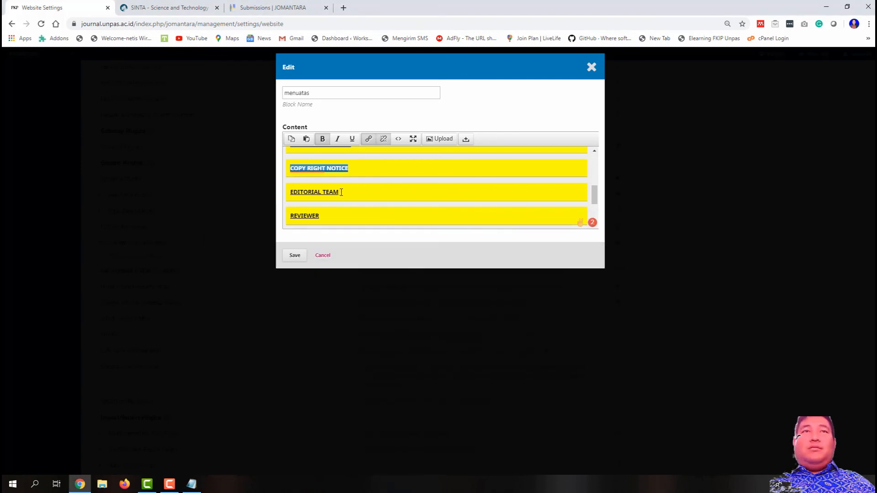
drag(341, 192, 292, 192)
click(368, 138)
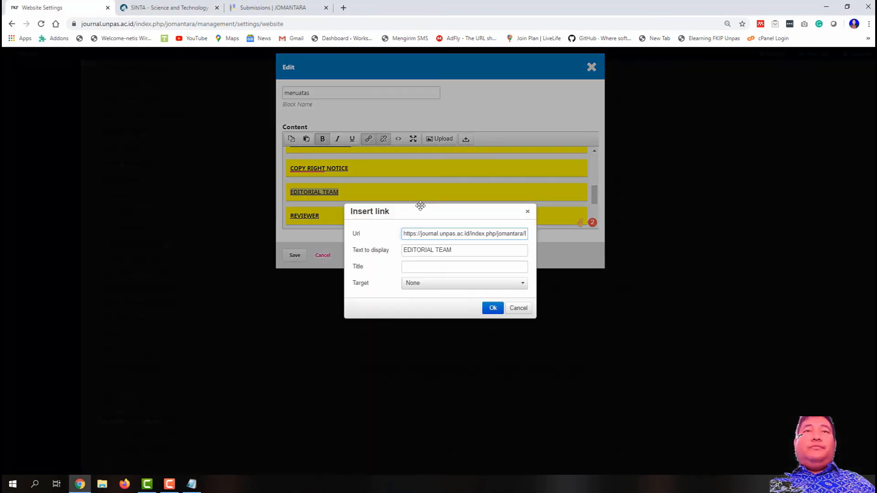
key(ctrl+a)
key(ctrl+v)
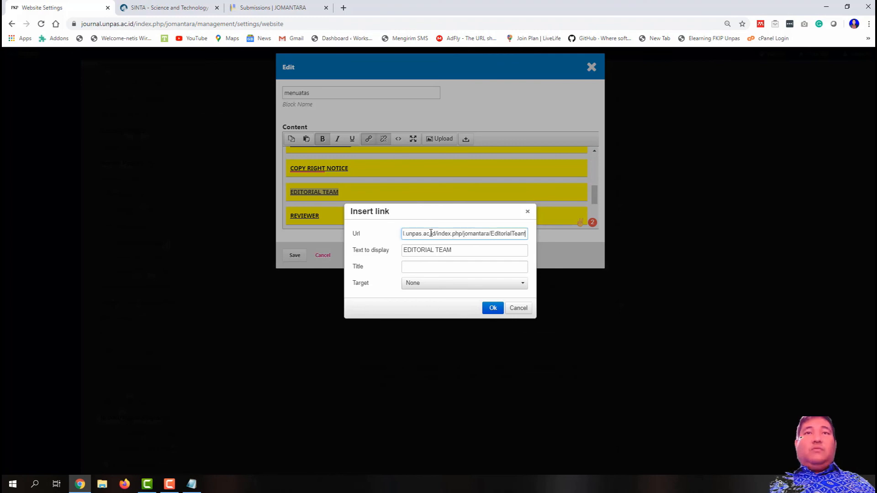
key(Return)
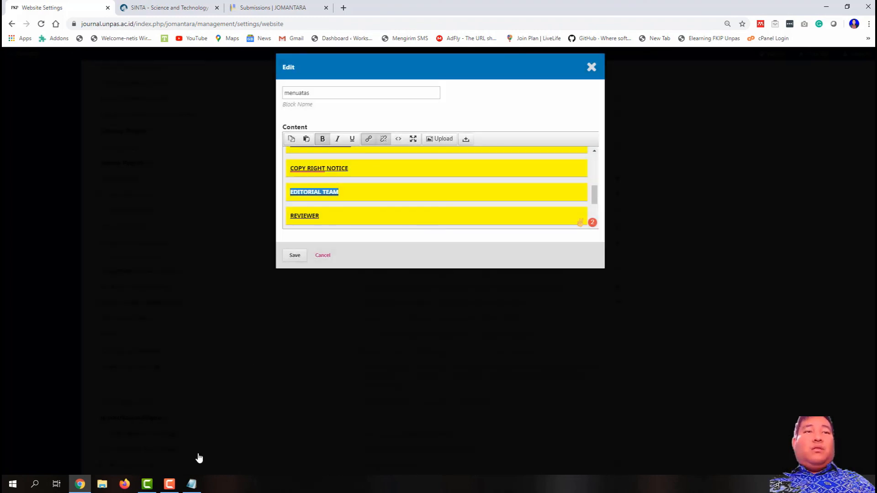
Step: Link REVIEWER to the Reviewers page URL from Notepad
click(192, 484)
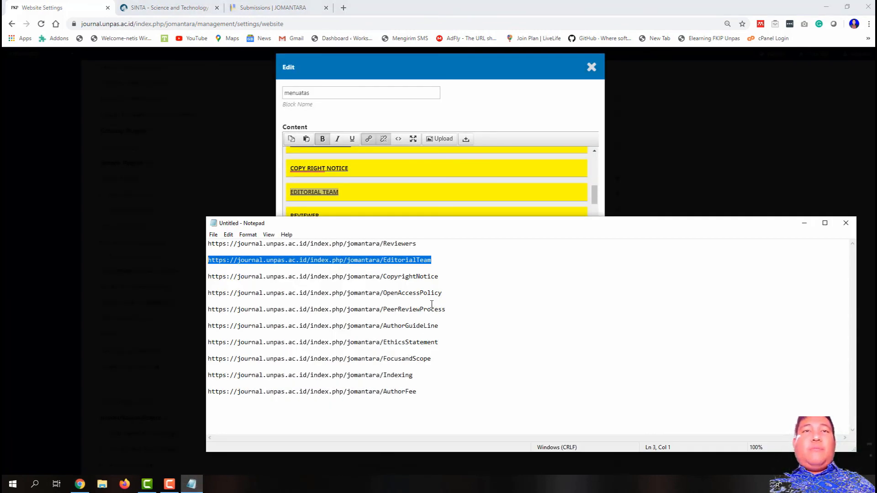
drag(417, 244, 209, 244)
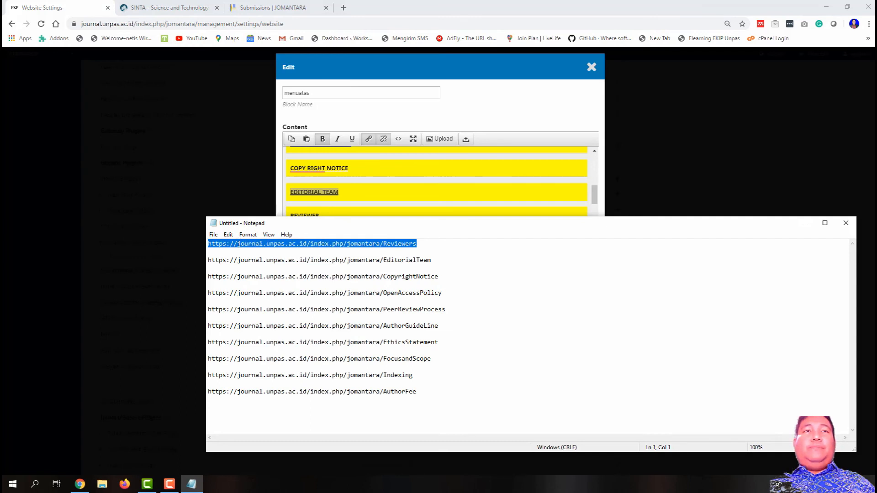
right_click(238, 243)
click(289, 272)
click(804, 223)
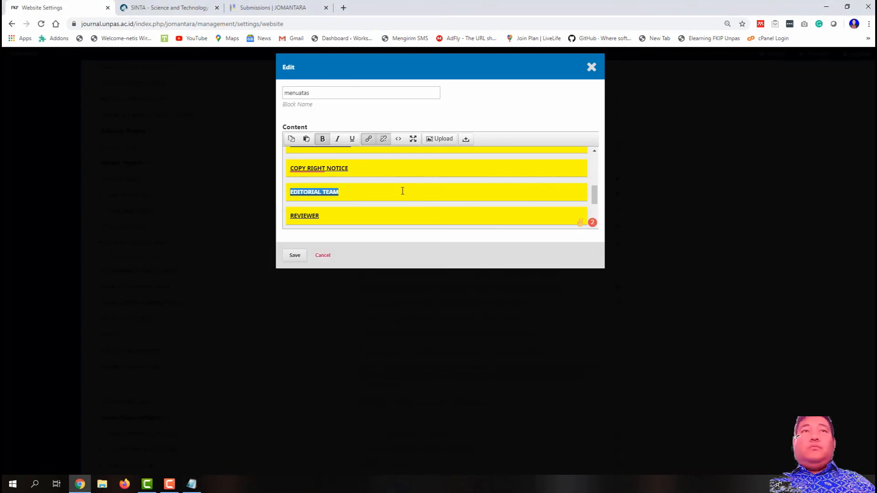
double_click(319, 215)
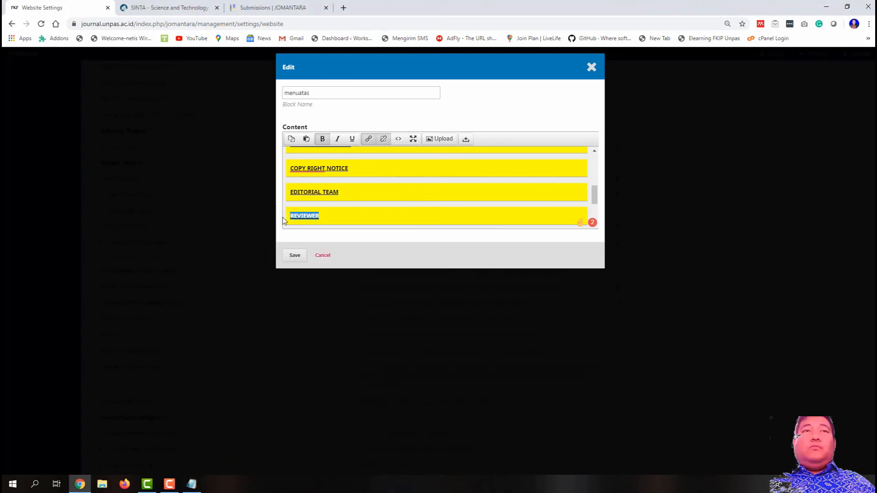
click(368, 138)
key(ctrl+a)
key(ctrl+v)
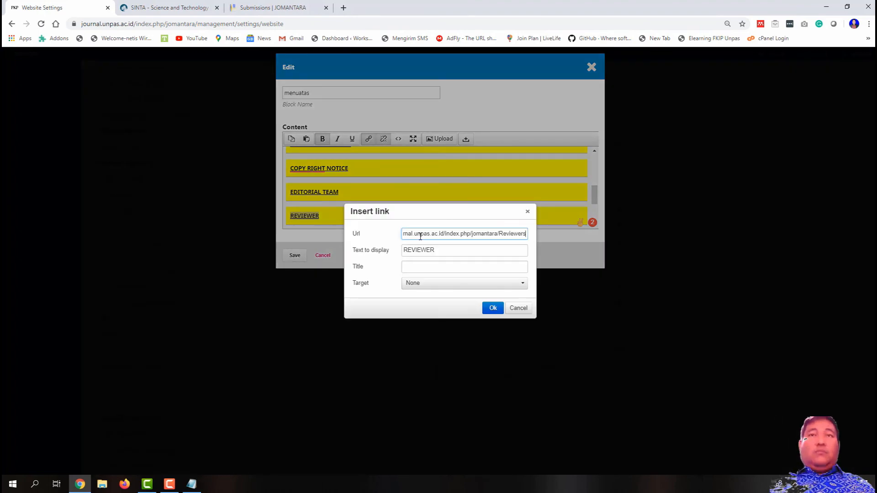
click(493, 307)
Step: Link INDEXING to the Indexing page URL, undoing an accidental paste over its text
scroll(454, 215, down, 1)
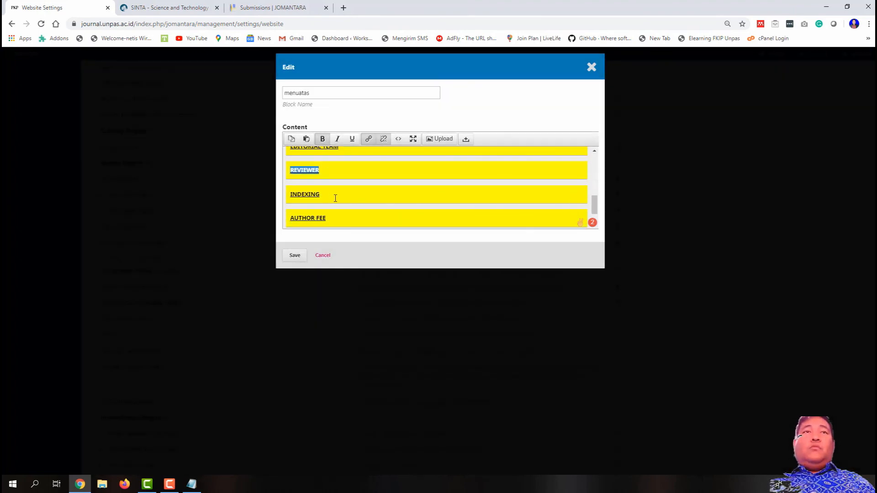
click(191, 484)
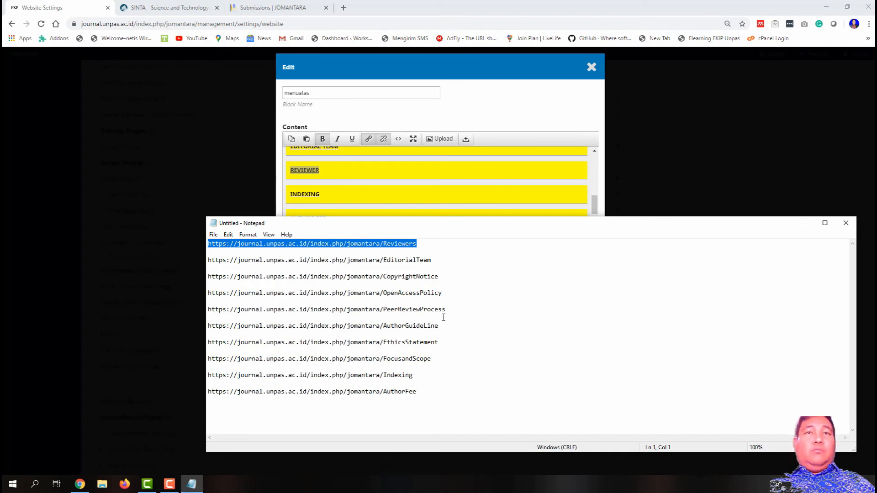
drag(427, 375, 207, 375)
right_click(215, 374)
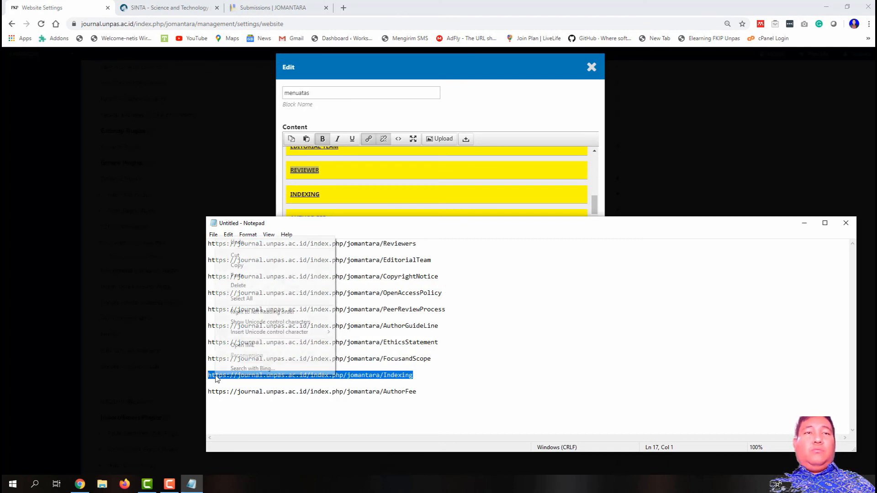
click(236, 266)
click(804, 222)
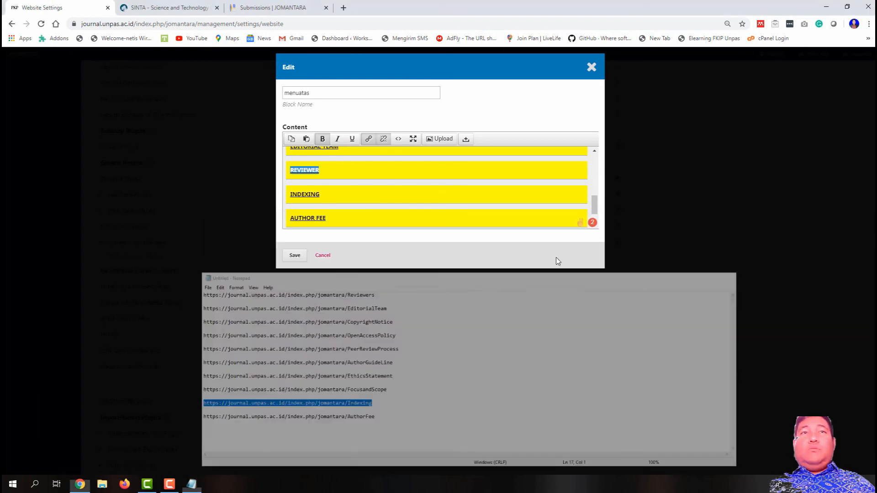
drag(338, 202, 288, 197)
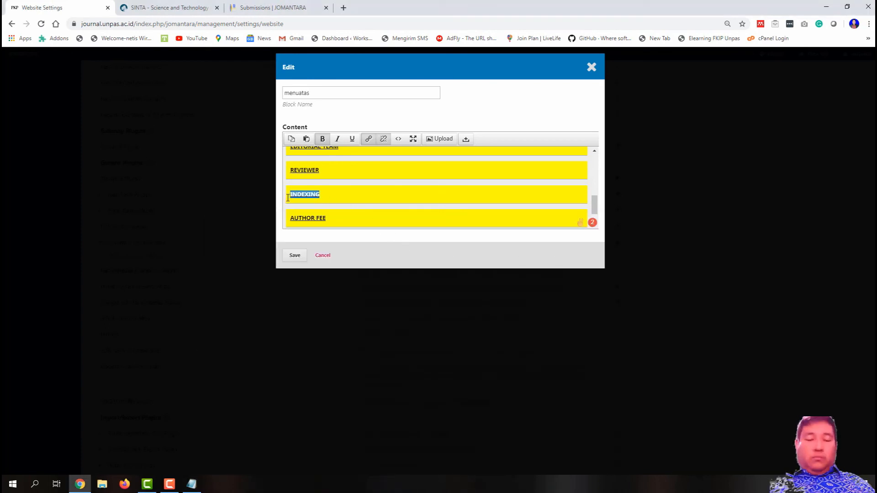
key(ctrl+v)
key(ctrl+z)
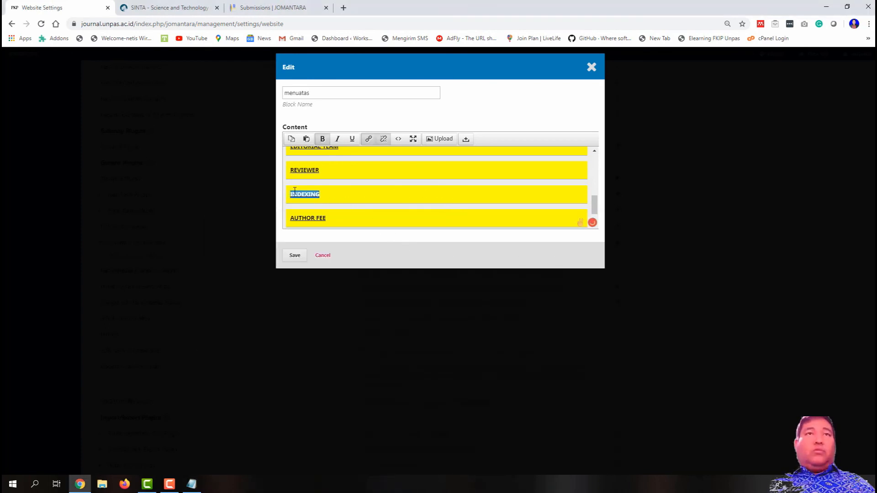
click(368, 138)
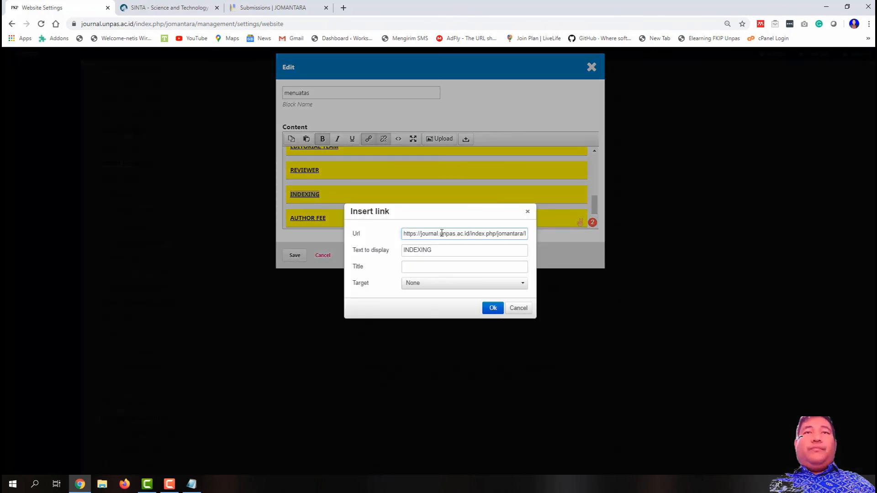
key(ctrl+a)
key(ctrl+v)
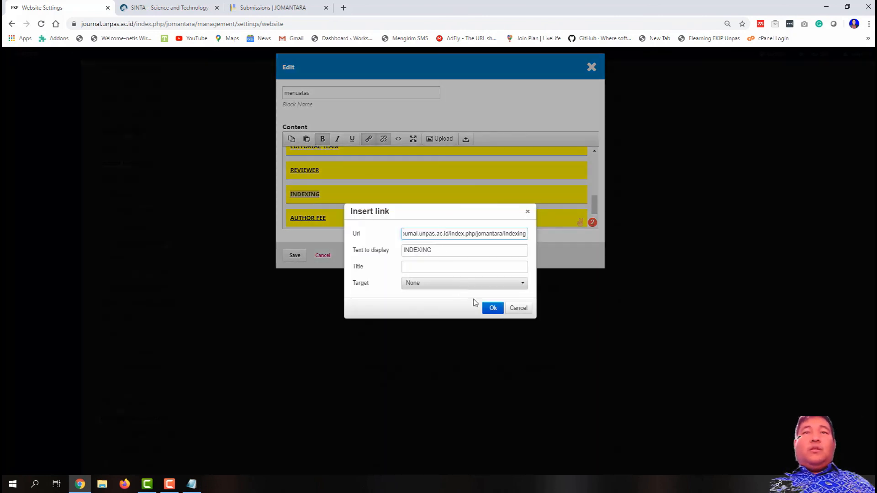
click(493, 308)
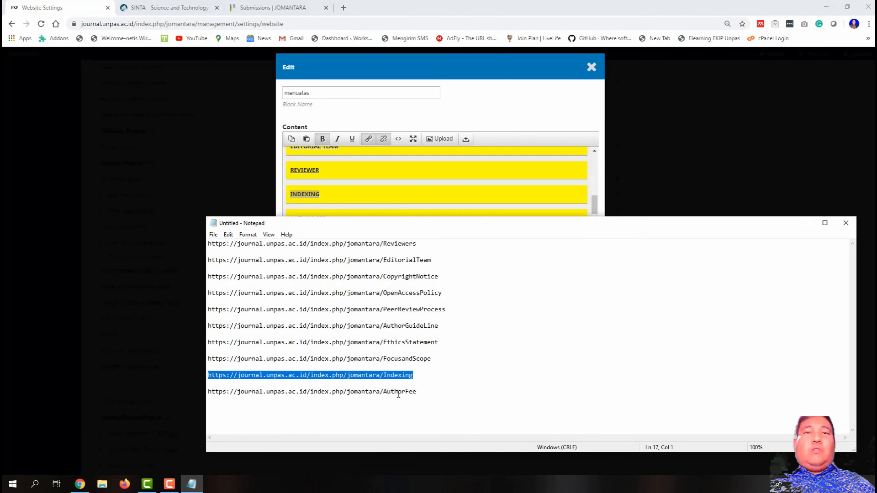
Step: Link AUTHOR FEE to the AuthorFee page URL, then switch to the live journal site
drag(416, 392, 211, 394)
right_click(214, 393)
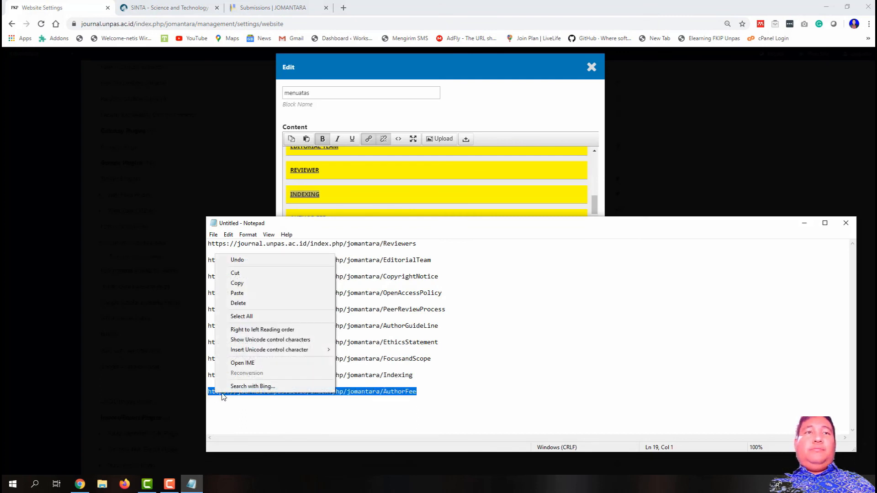
click(263, 284)
click(805, 225)
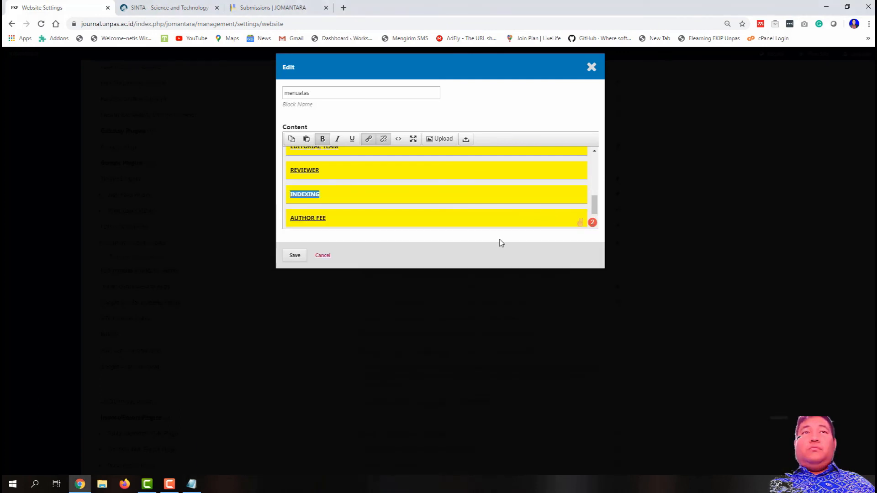
scroll(451, 191, down, 1)
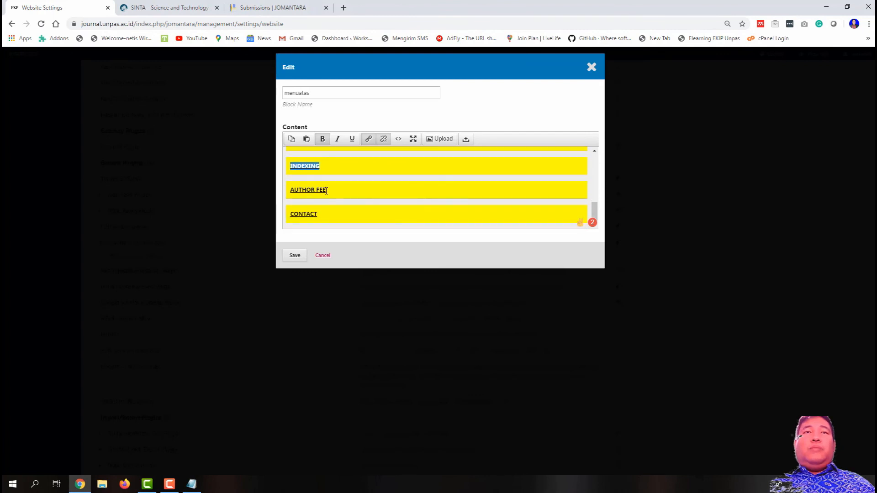
drag(326, 190, 289, 190)
click(368, 138)
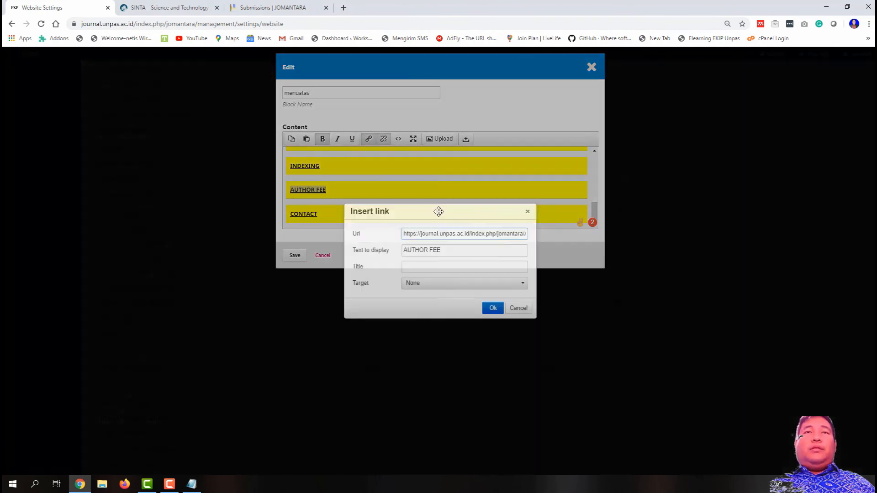
key(ctrl+a)
key(ctrl+v)
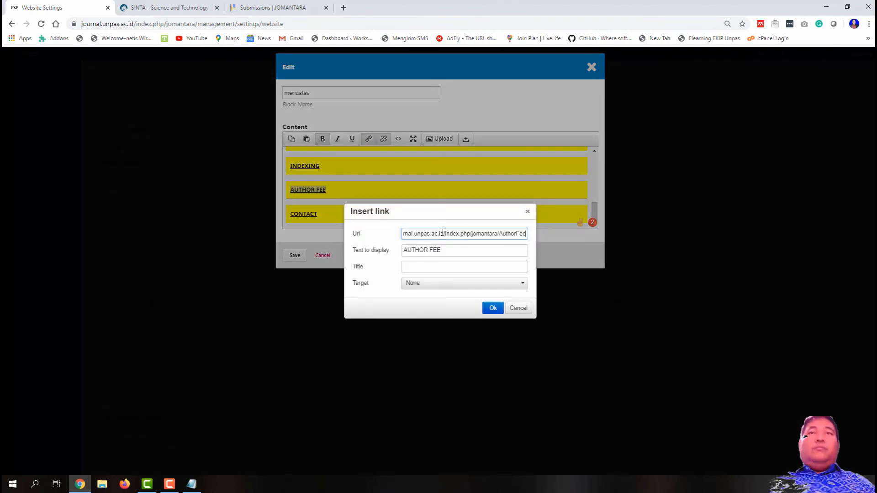
click(492, 308)
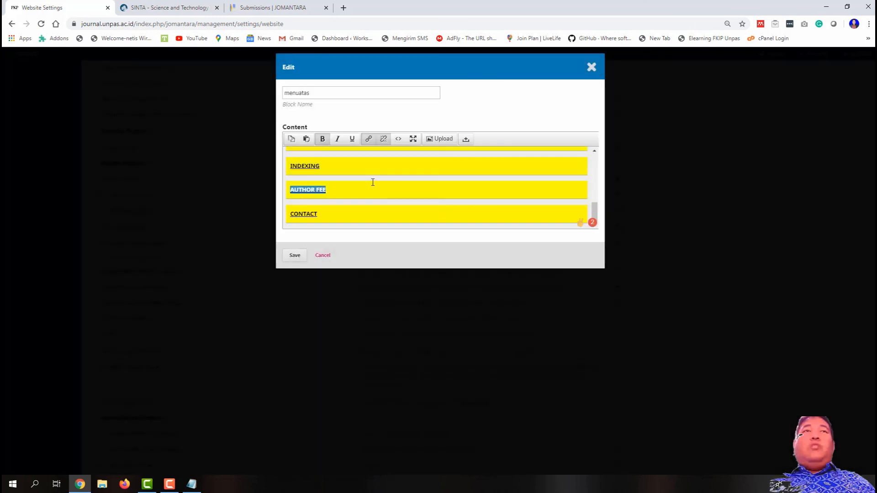
click(258, 7)
mouse_move(327, 106)
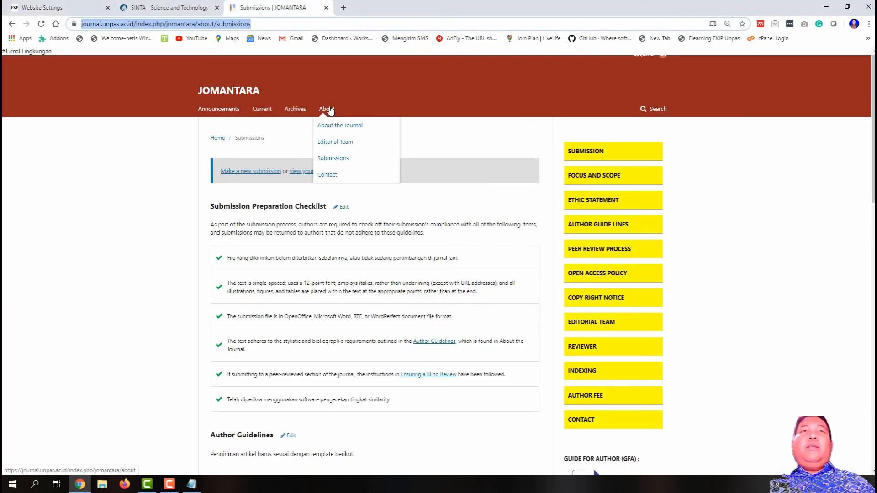
Step: Copy the journal's about/contact page address from the live site
click(339, 176)
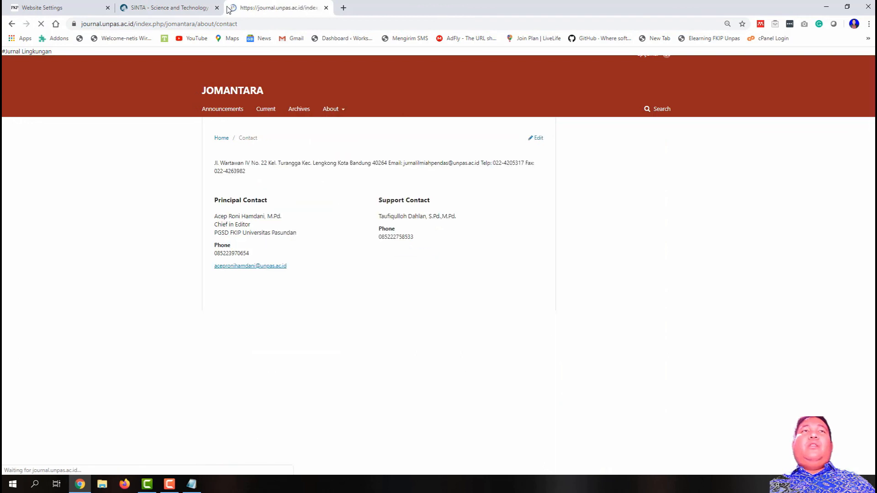
click(220, 26)
right_click(220, 26)
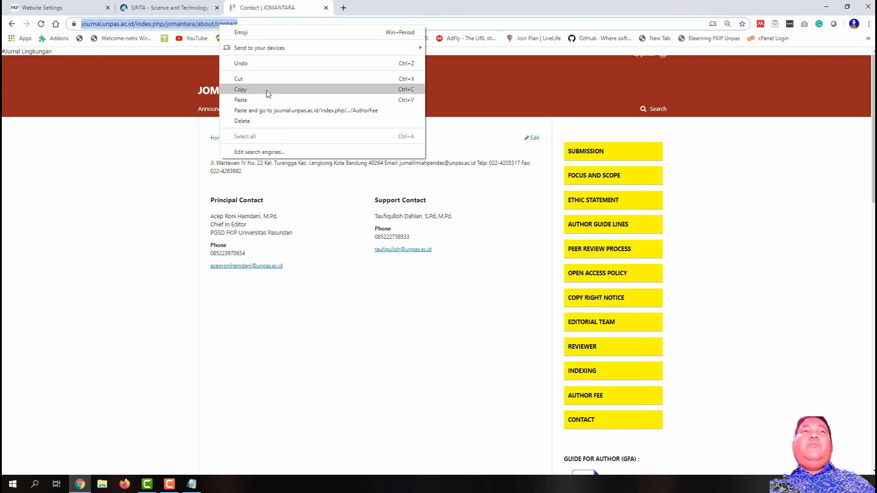
click(269, 92)
click(41, 7)
Step: Link CONTACT to the about/contact page address and save the menuatas block
drag(324, 218, 285, 219)
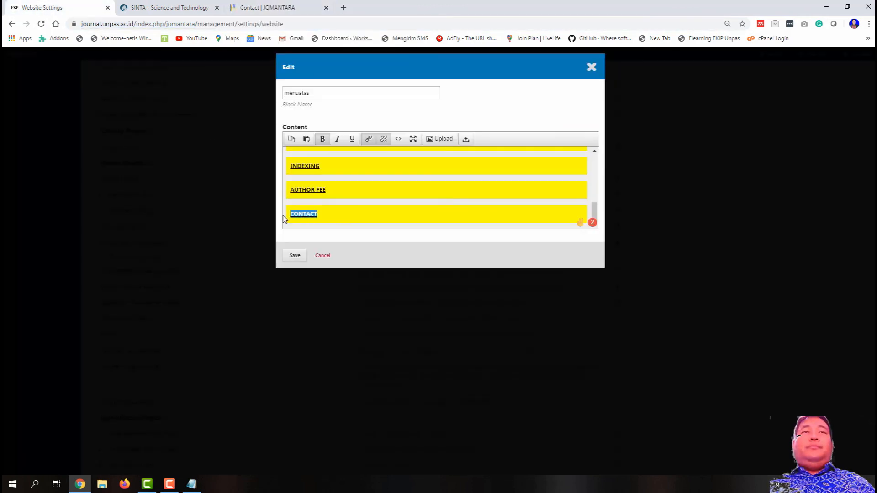
click(368, 139)
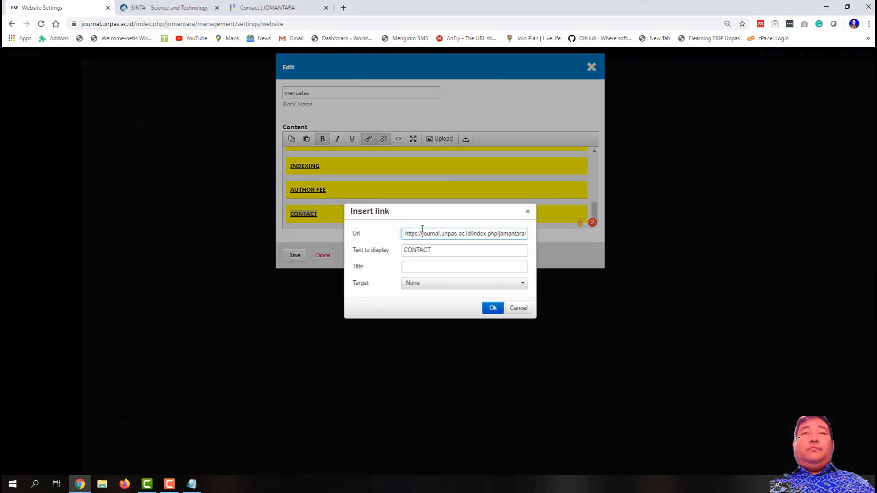
key(ctrl+a)
key(ctrl+v)
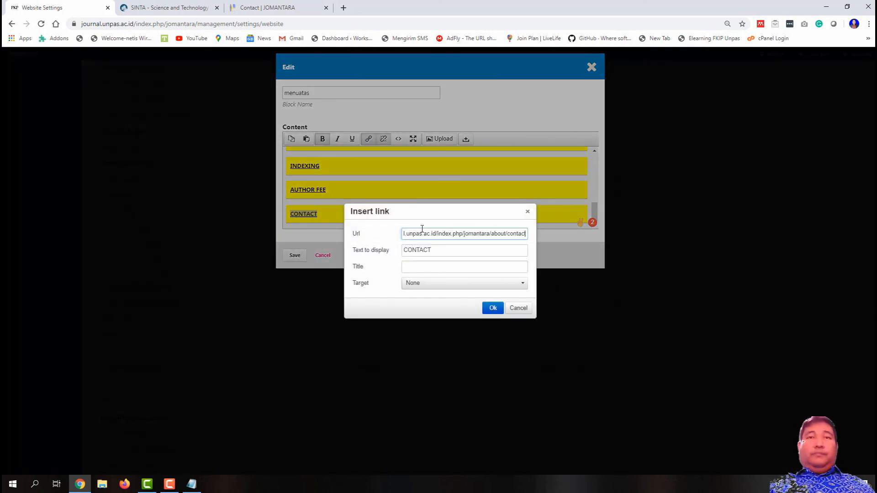
click(492, 307)
click(294, 257)
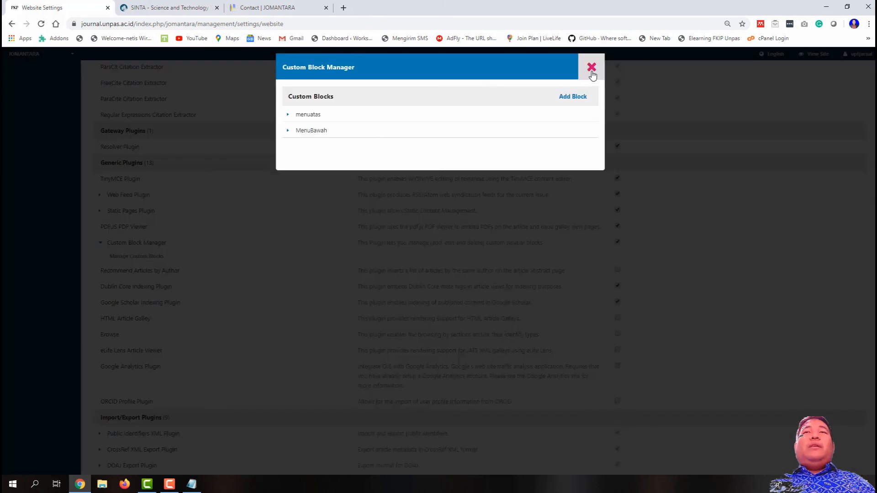
click(591, 68)
scroll(414, 217, up, 15)
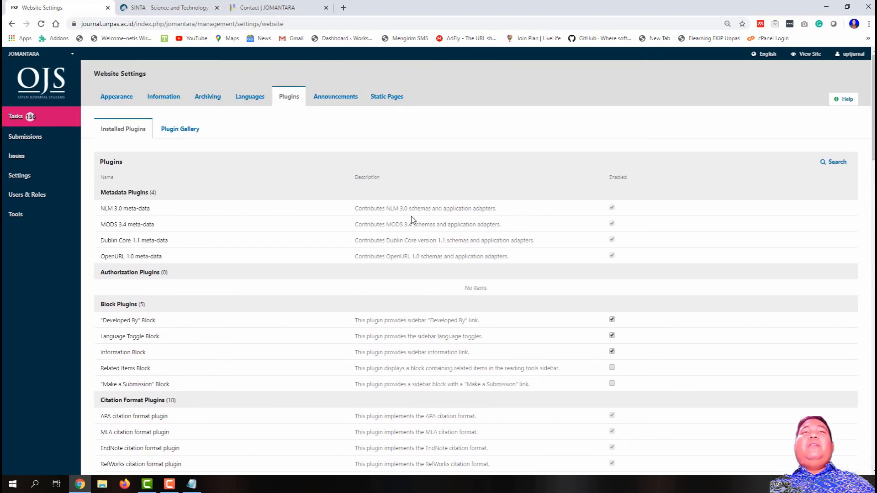
Step: Re-save the Reviewers static page unchanged from the static pages list
click(386, 97)
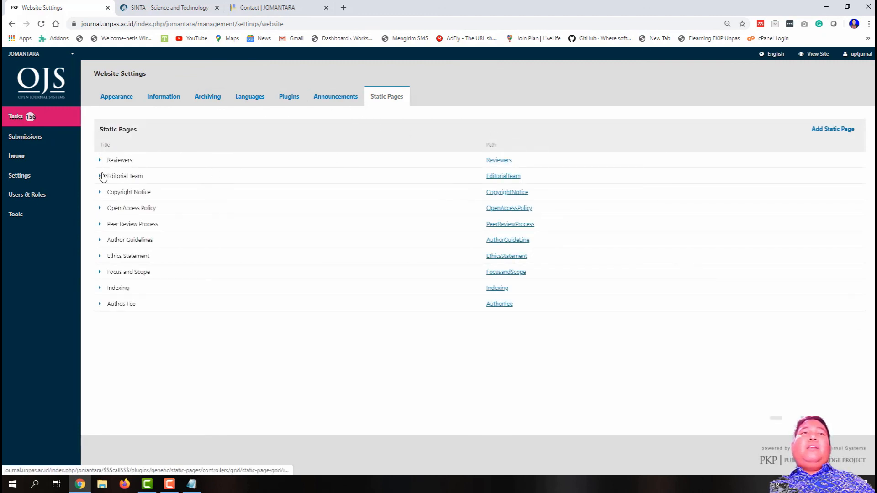
click(100, 160)
click(114, 174)
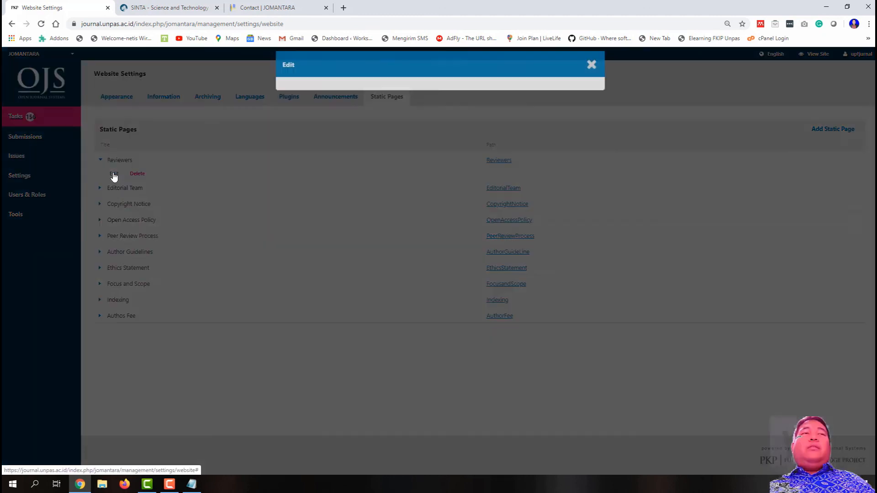
scroll(347, 261, down, 1)
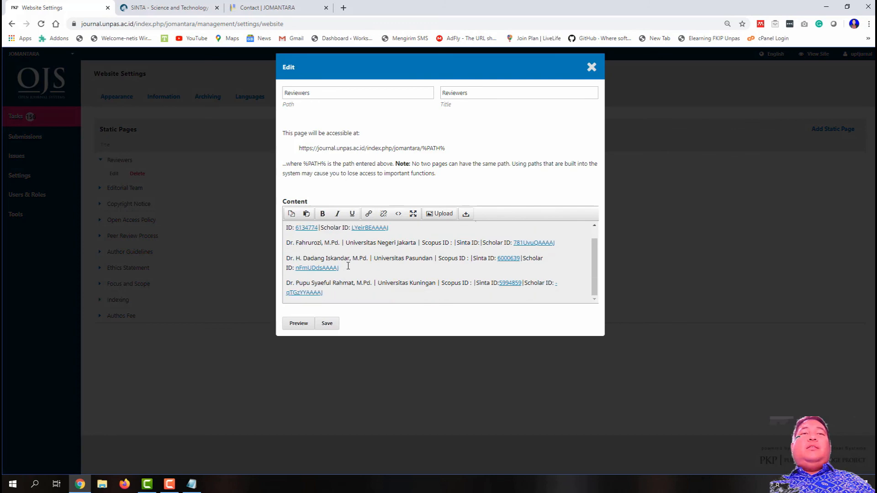
click(328, 324)
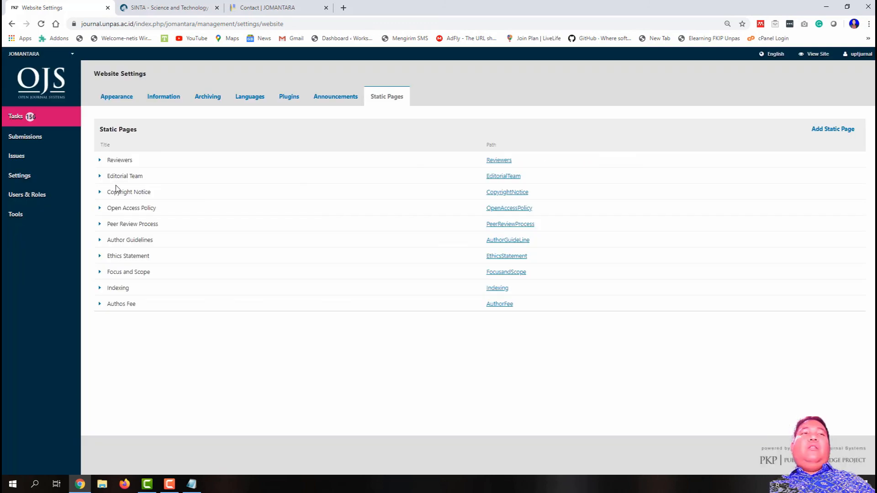
Step: Re-save the Editorial Team static page unchanged and return to the Installed Plugins list
click(100, 176)
click(114, 189)
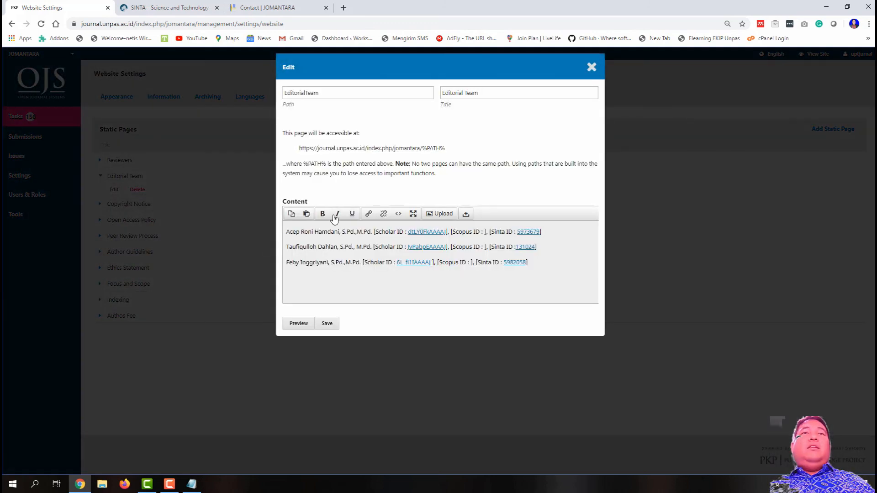
click(326, 324)
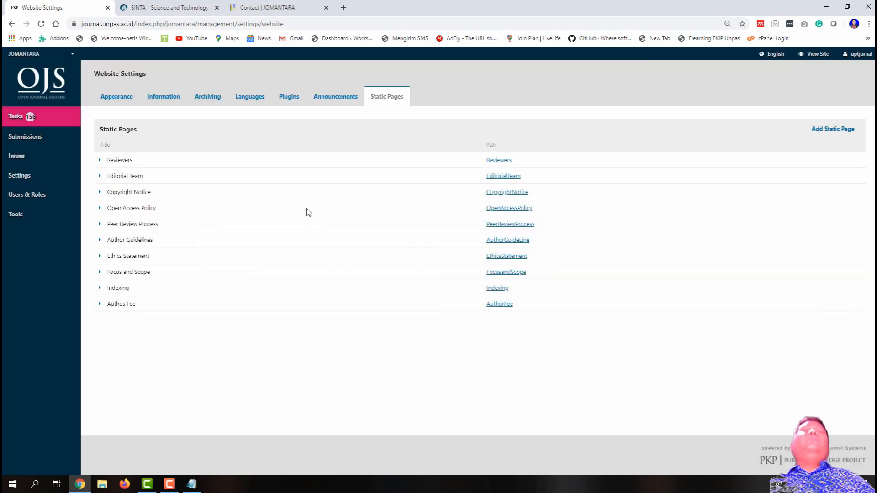
click(289, 96)
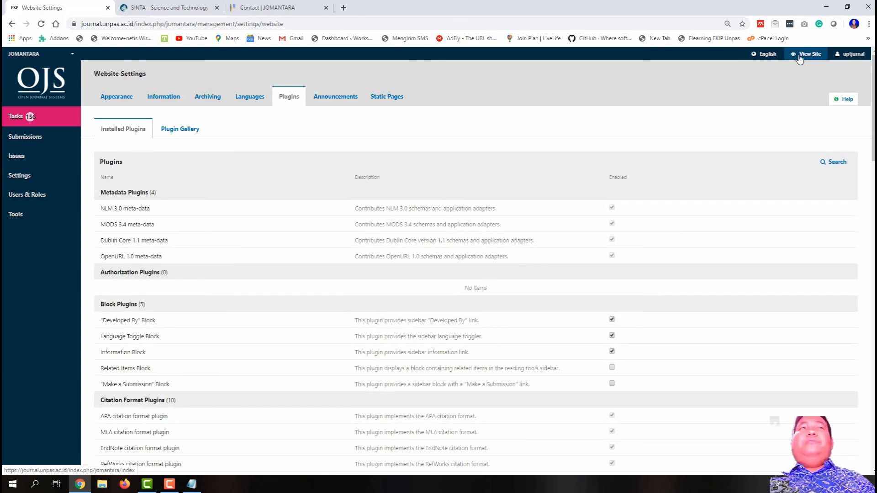
click(274, 9)
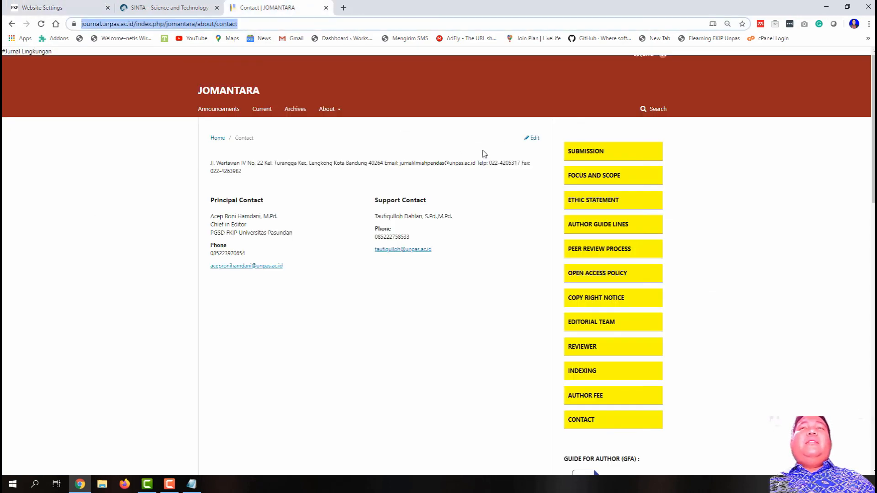
click(270, 29)
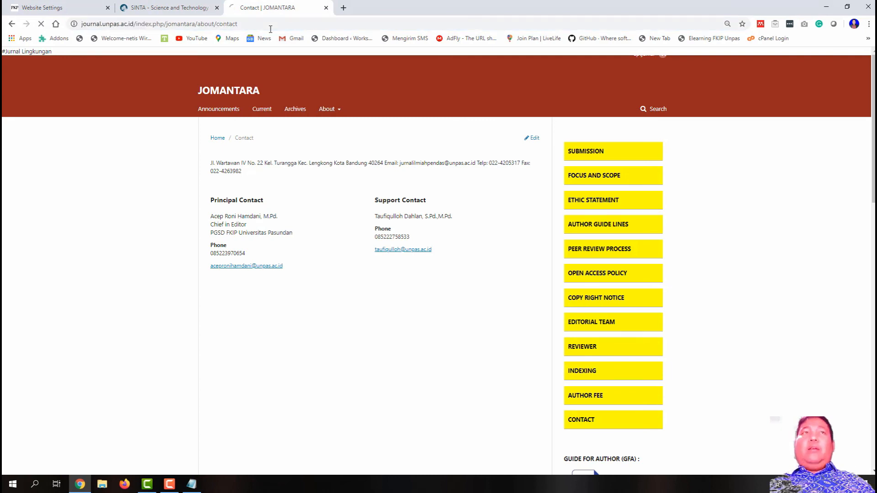
scroll(613, 174, down, 1)
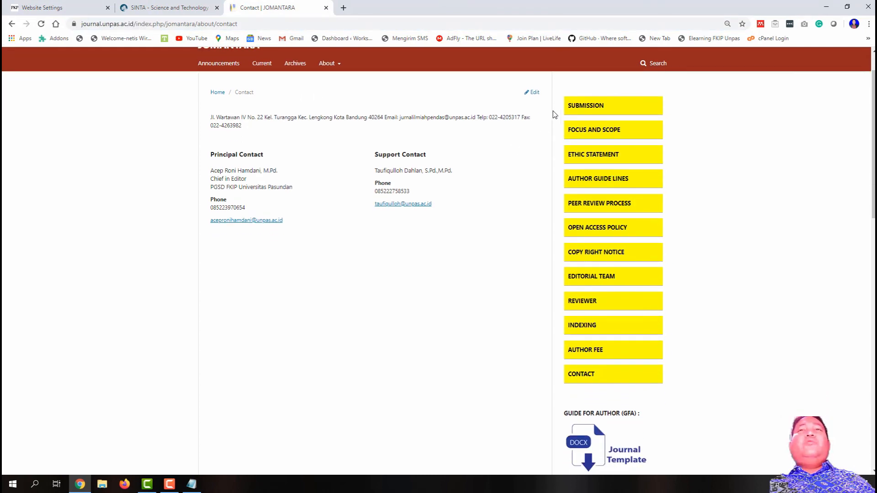
click(588, 107)
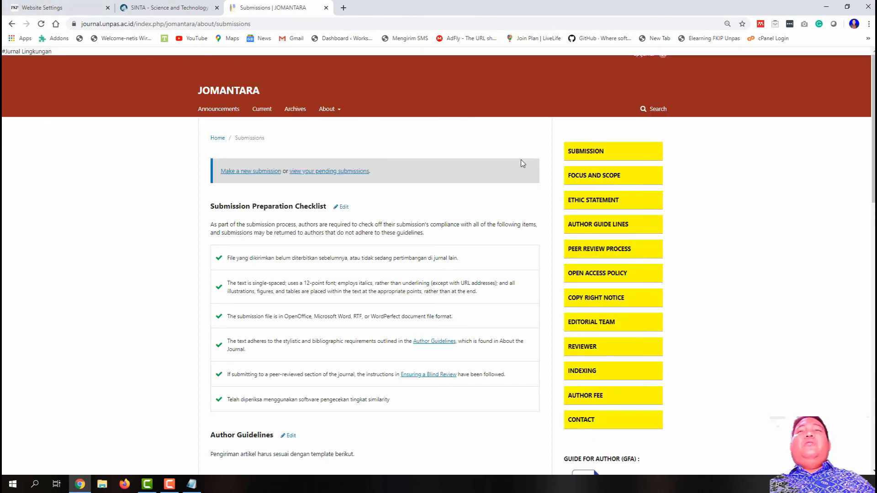
click(585, 178)
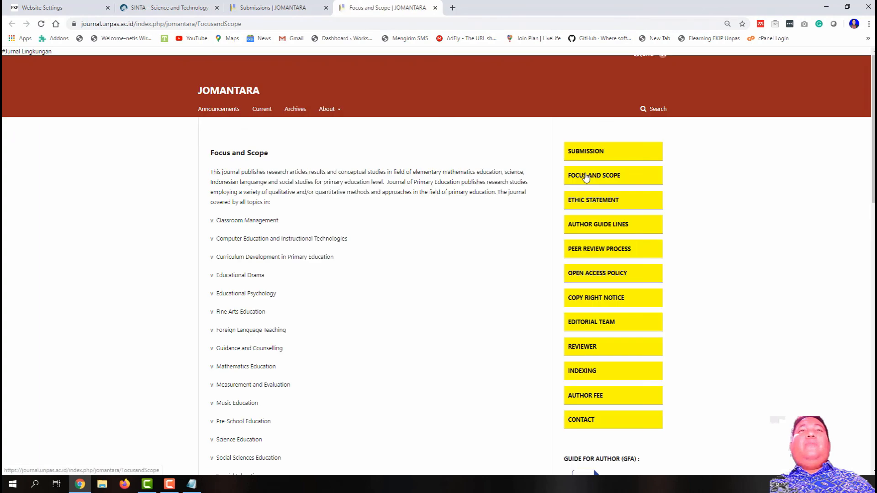
click(435, 7)
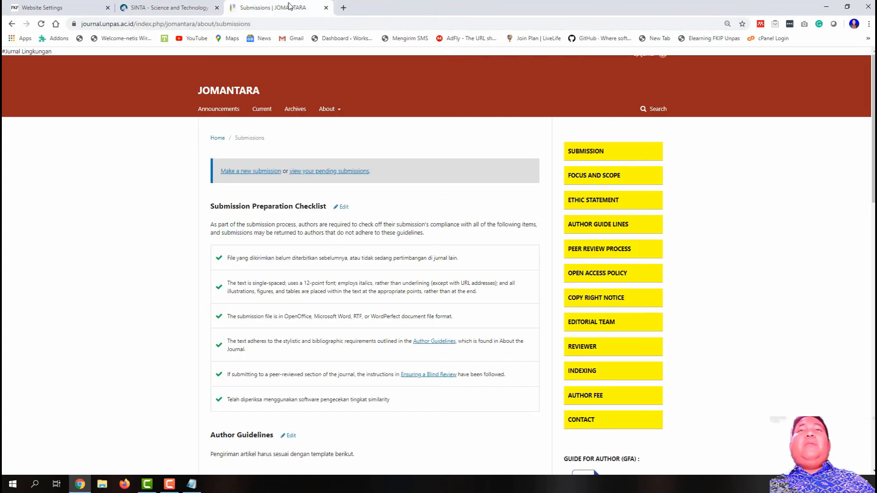
click(592, 179)
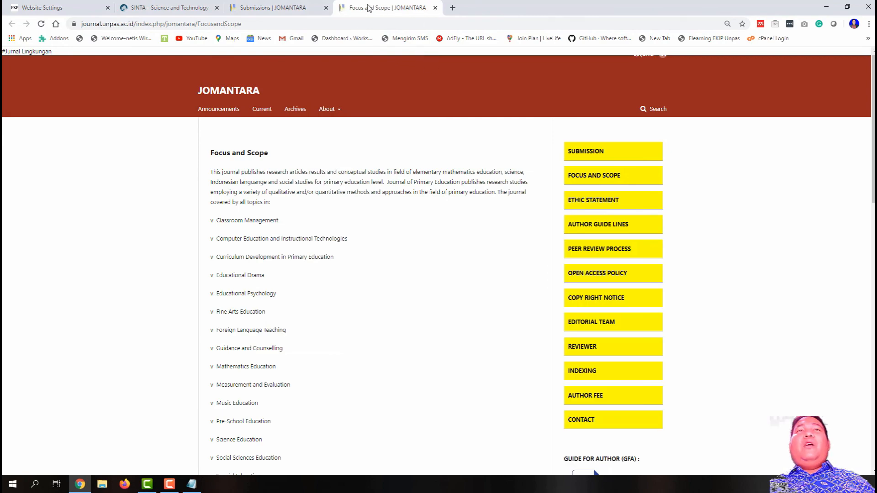
click(592, 204)
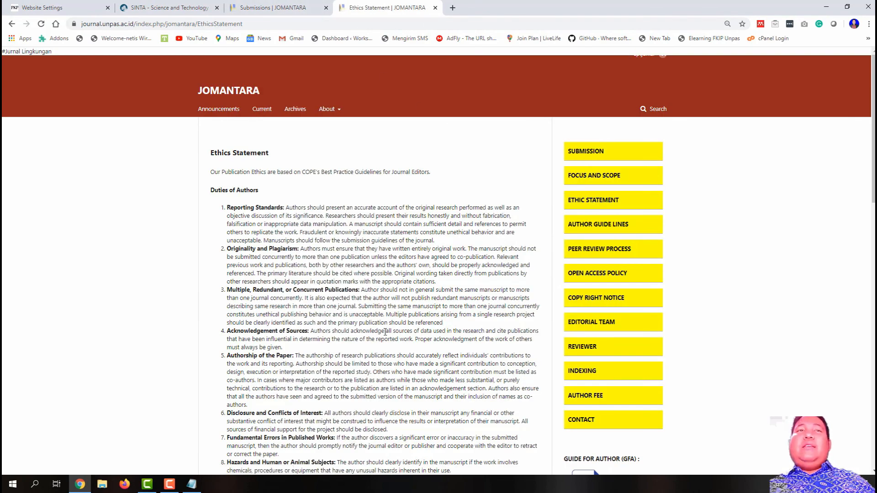
click(596, 178)
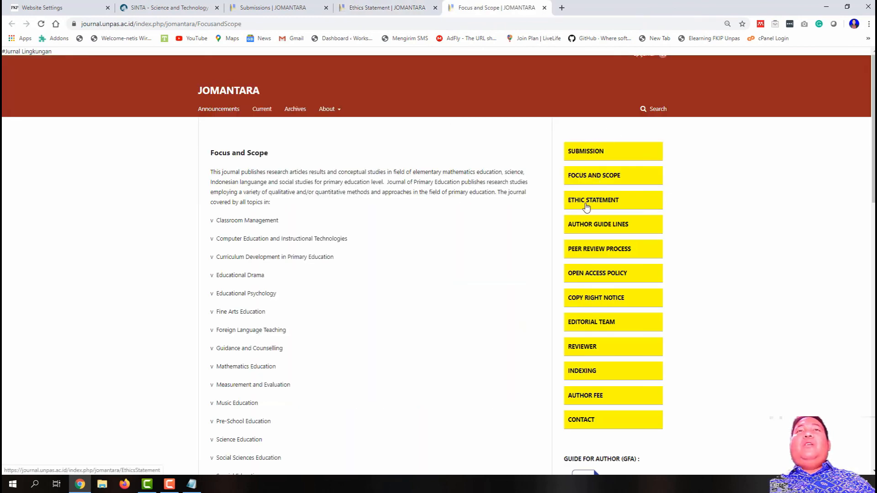
click(586, 204)
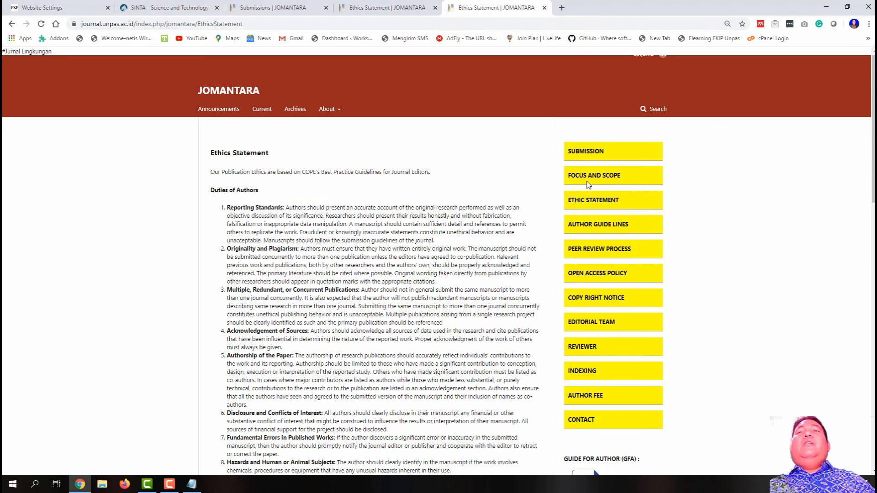
click(588, 183)
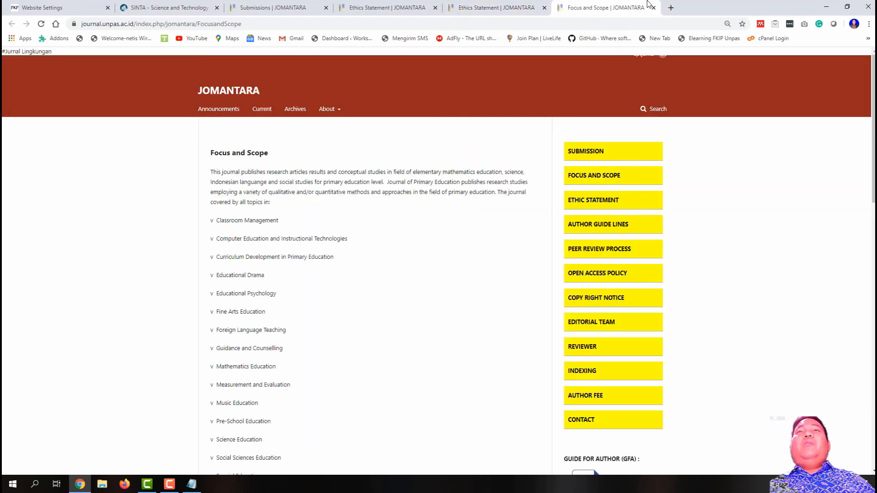
click(652, 8)
click(544, 8)
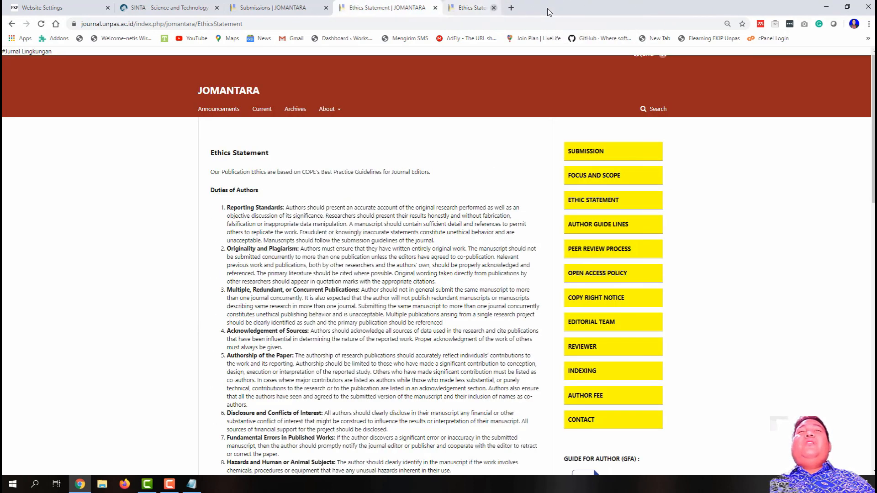
click(435, 8)
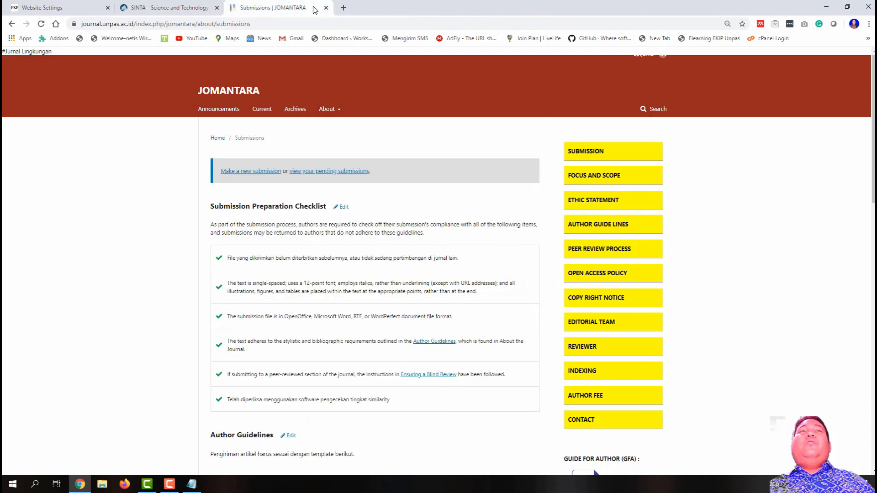
click(46, 7)
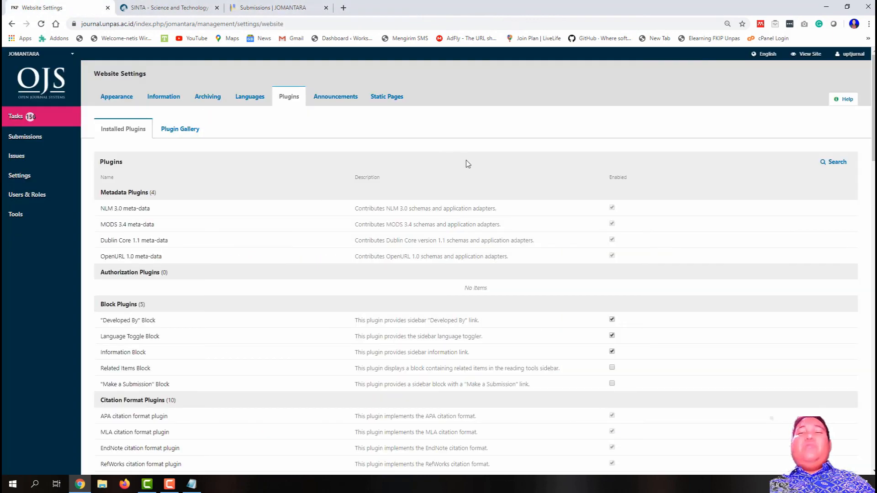
click(246, 4)
click(69, 7)
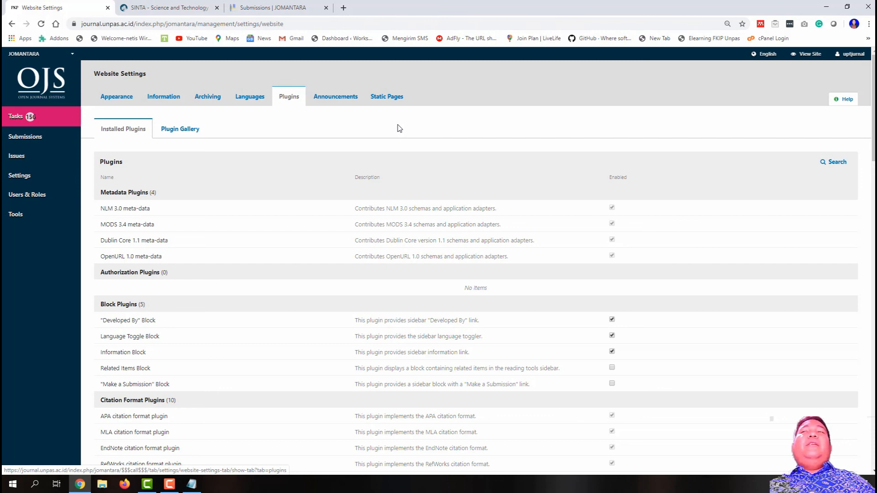
scroll(430, 224, down, 7)
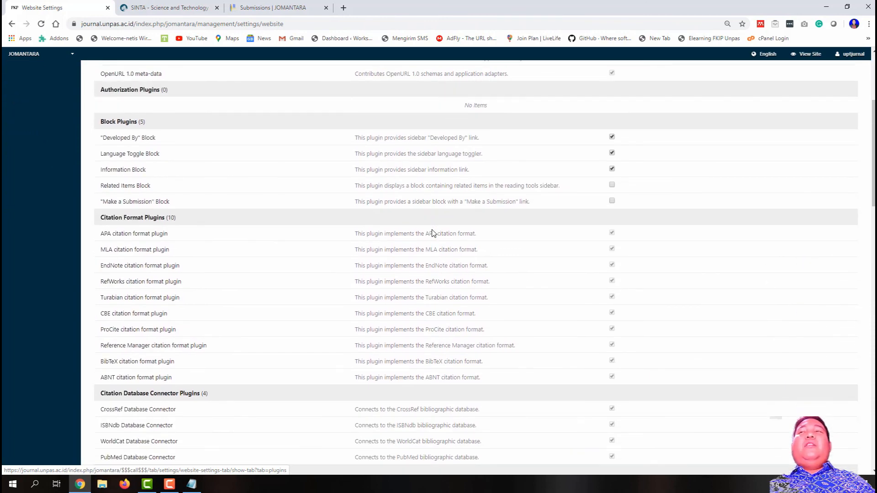
scroll(433, 232, down, 7)
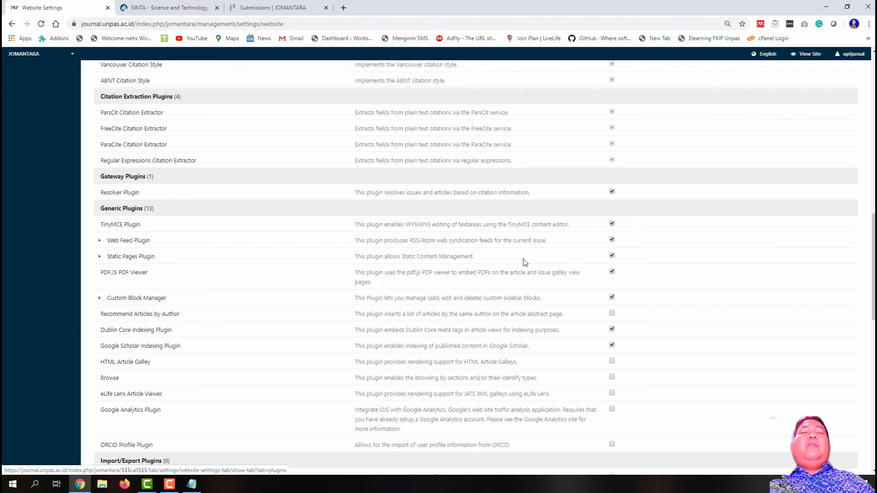
scroll(524, 262, down, 13)
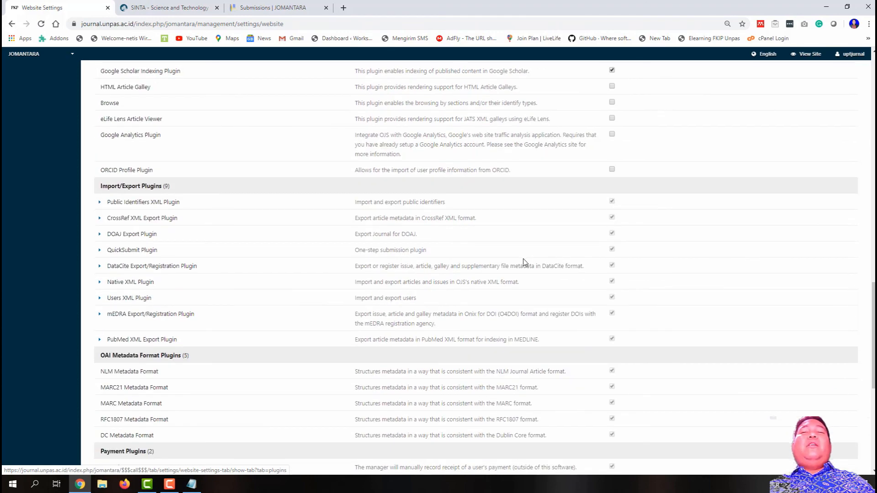
scroll(524, 262, up, 14)
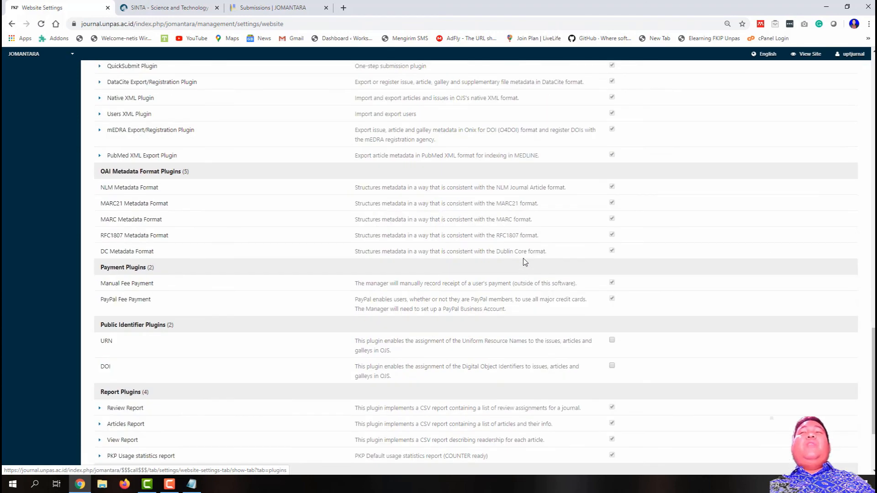
scroll(524, 262, up, 13)
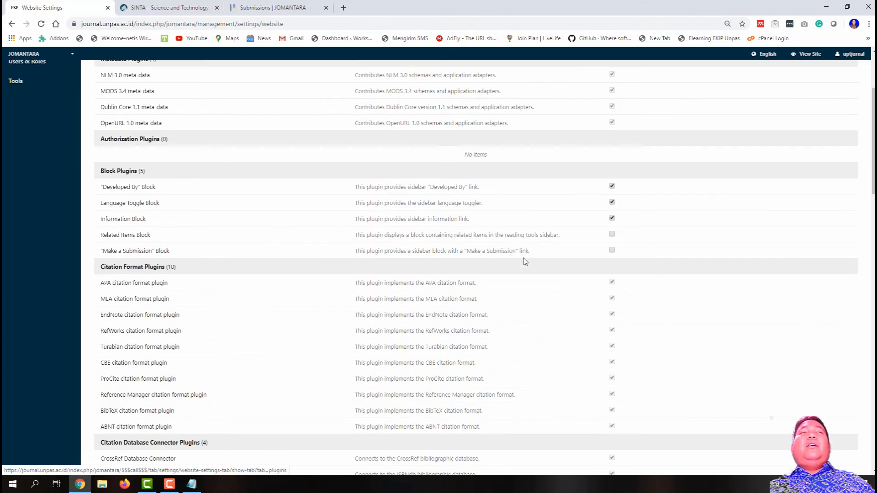